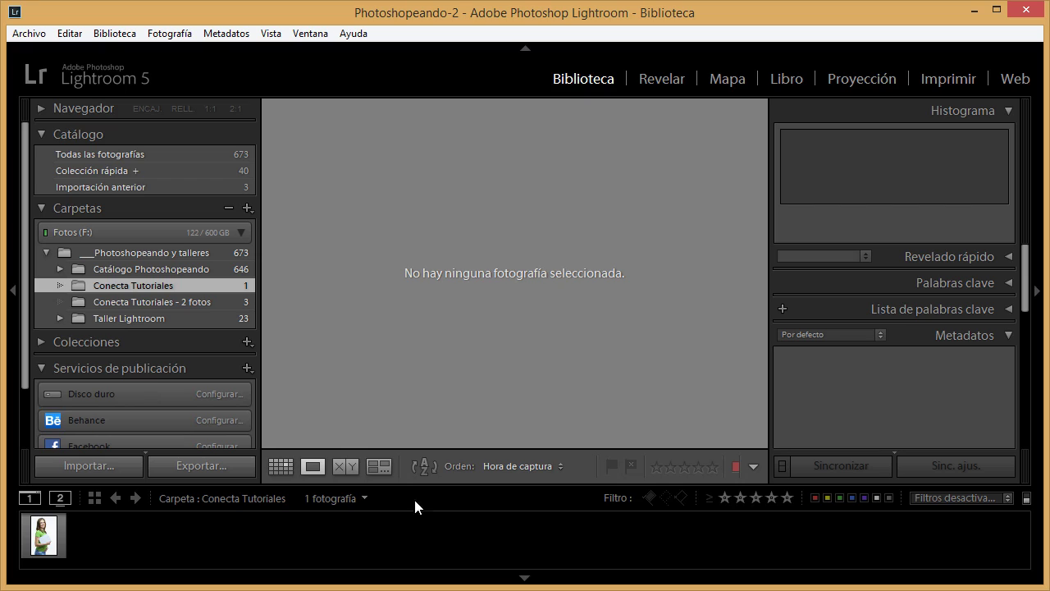
# Step: Open the program's about information, read the Special Thanks section of the credits, and close it
pyautogui.click(353, 33)
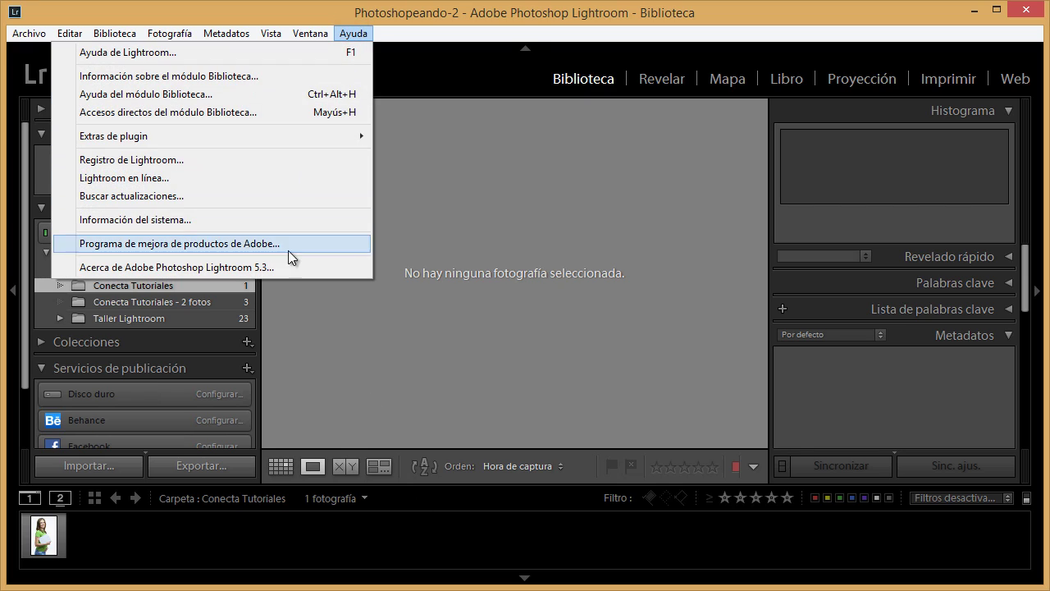
pyautogui.click(288, 267)
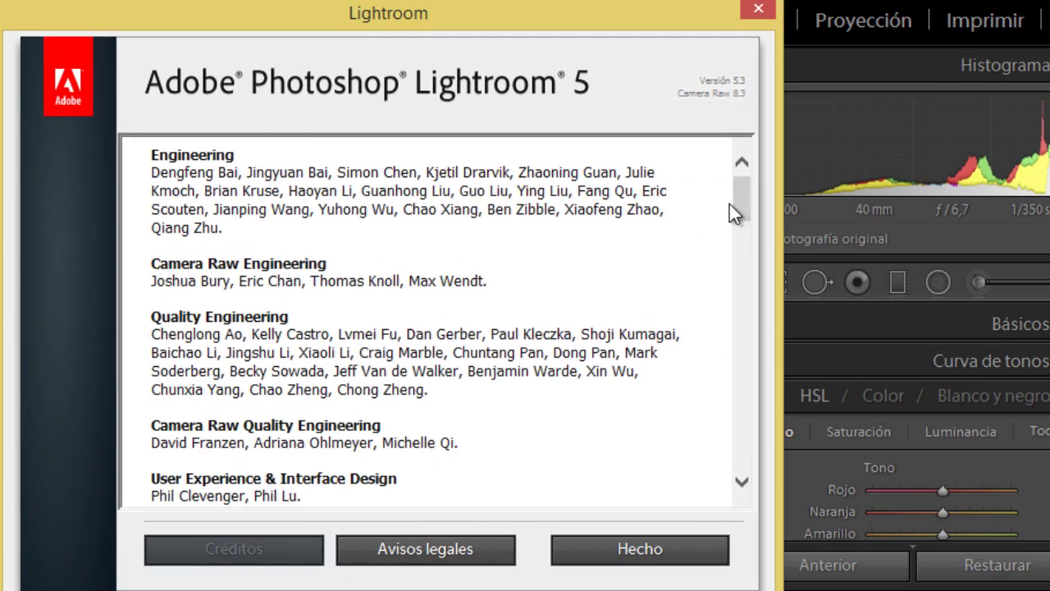
pyautogui.moveTo(955, 267); pyautogui.dragTo(967, 550)
pyautogui.moveTo(747, 434); pyautogui.dragTo(747, 440)
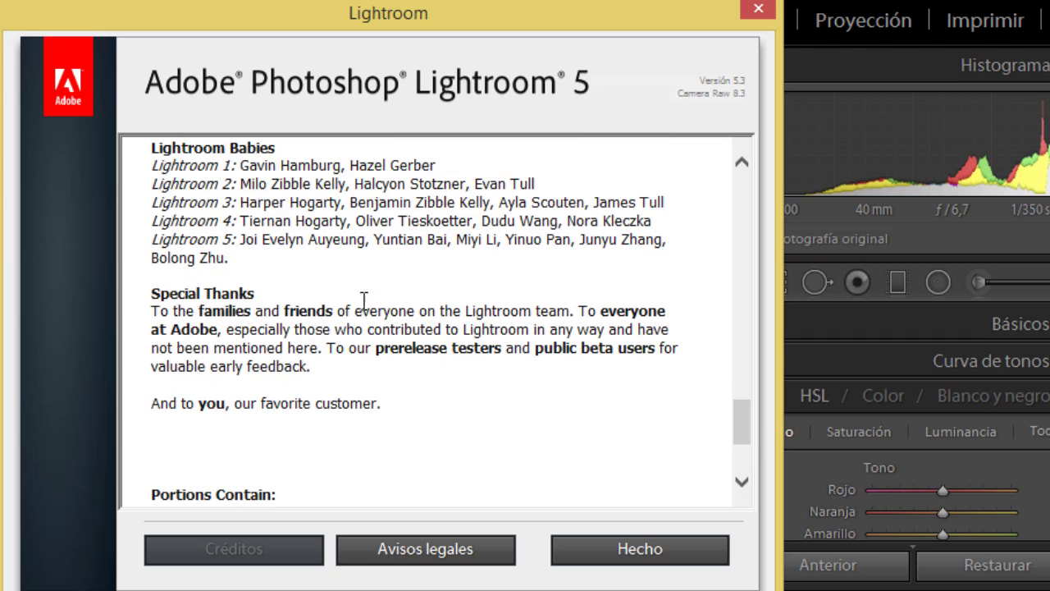
pyautogui.tripleClick(274, 293)
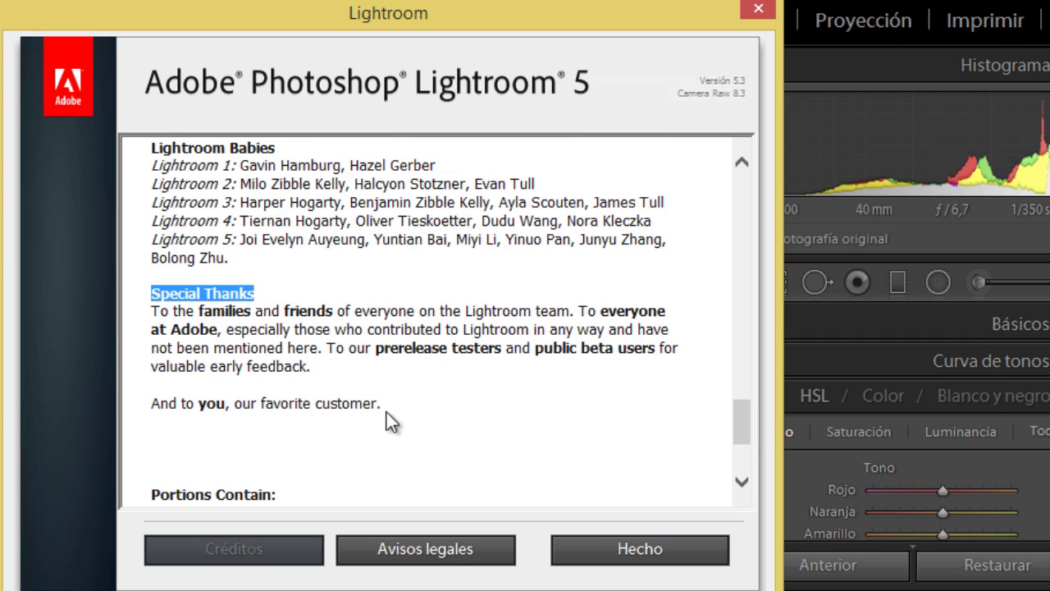
pyautogui.moveTo(401, 403); pyautogui.dragTo(182, 403)
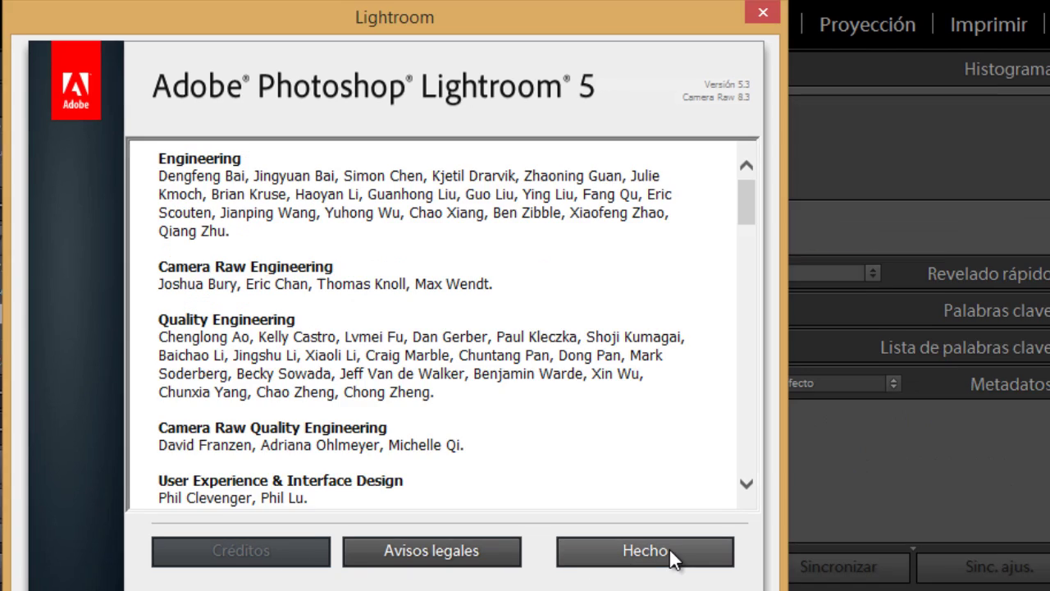
pyautogui.click(641, 552)
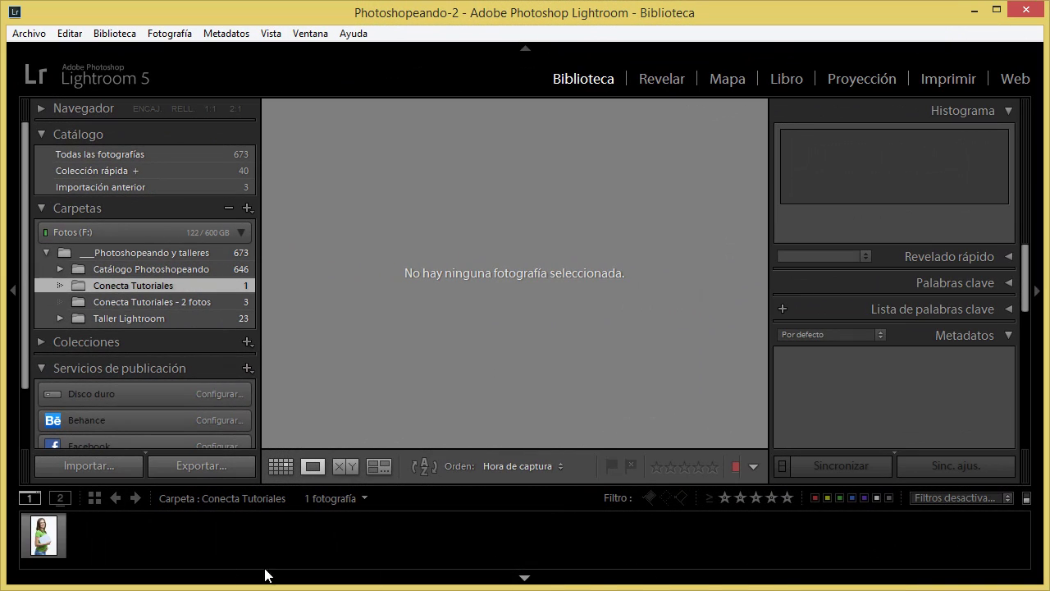
# Step: Select the photo of the woman in the green shirt from the Conecta Tutoriales folder
pyautogui.click(50, 537)
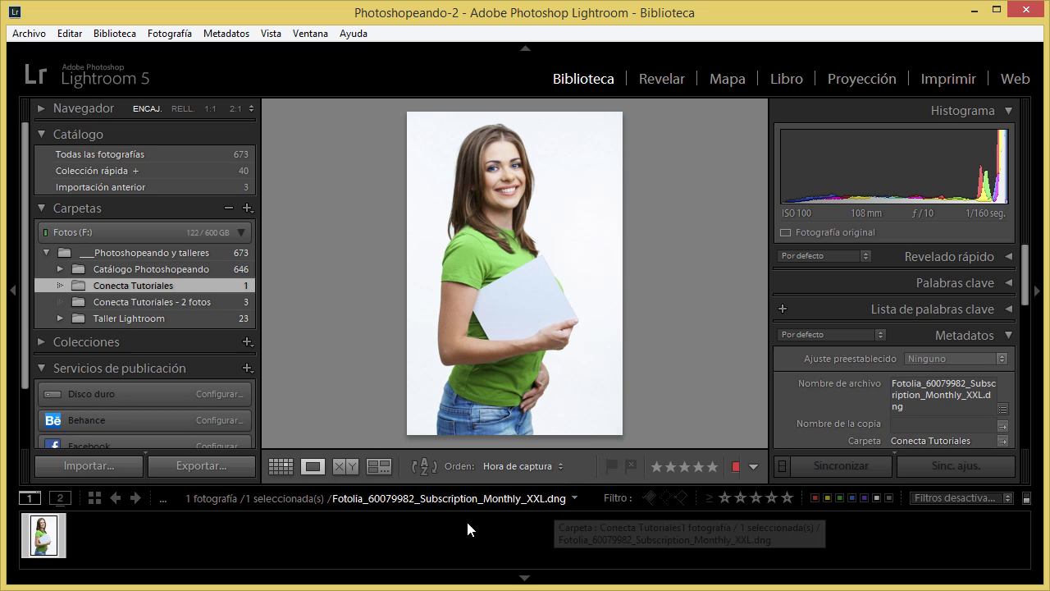
# Step: Try a white (Blanco) background colour around the photo, and restore Gris medio
pyautogui.rightClick(341, 372)
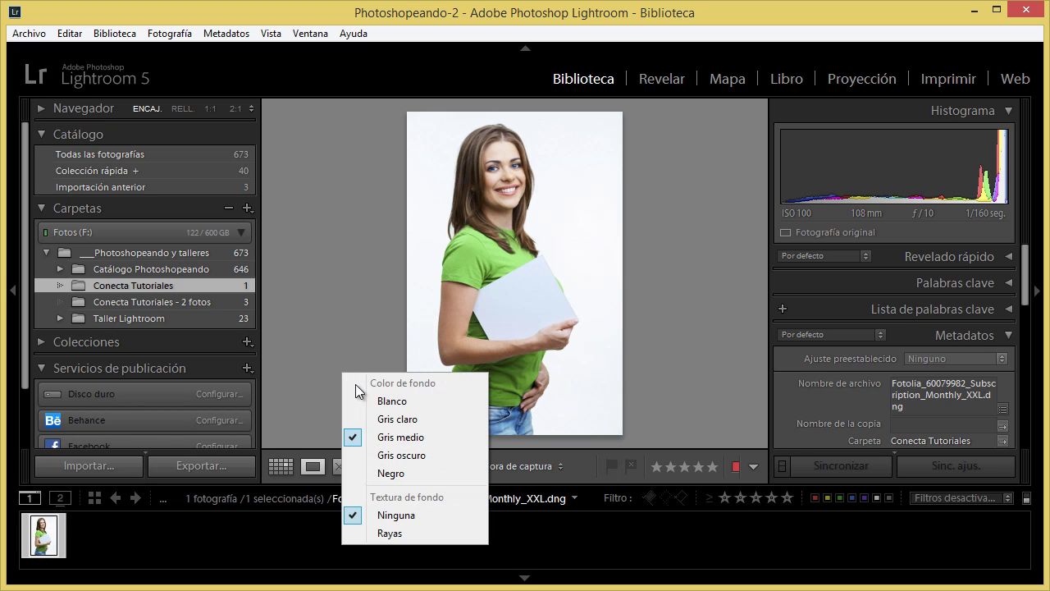
pyautogui.click(373, 401)
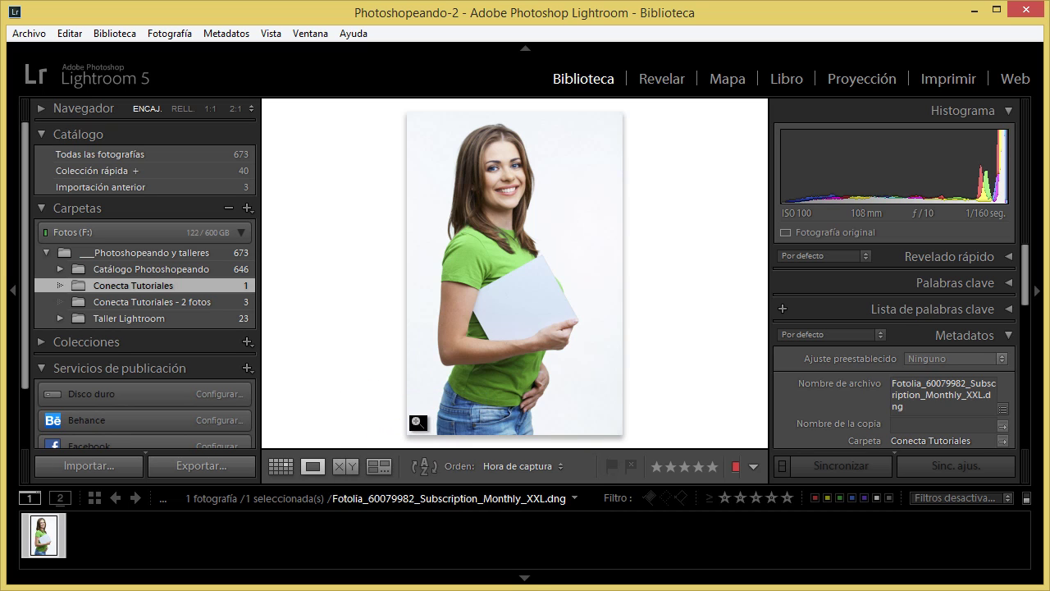
pyautogui.rightClick(392, 419)
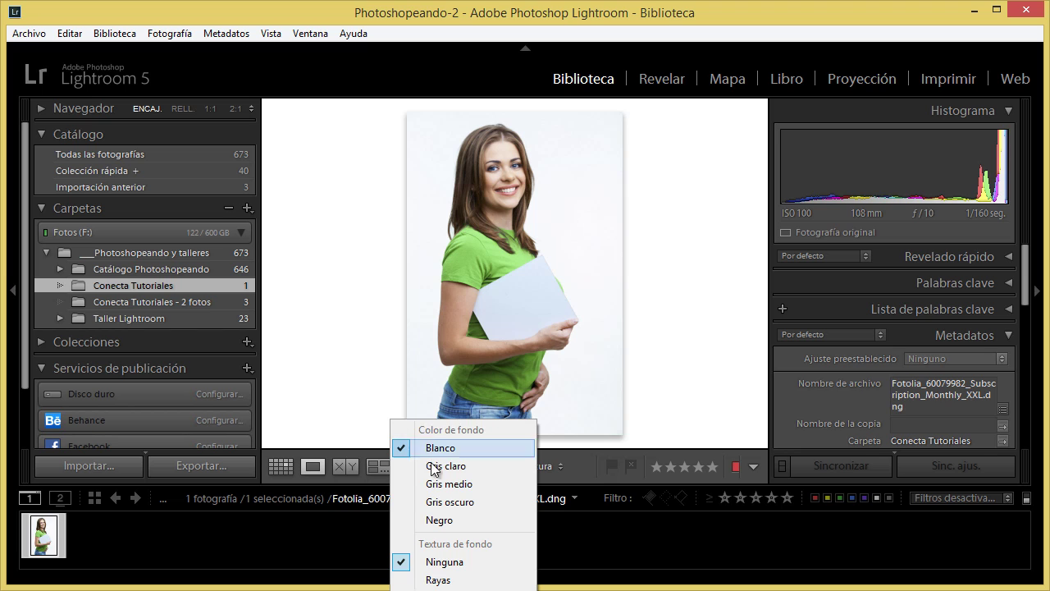
pyautogui.click(448, 484)
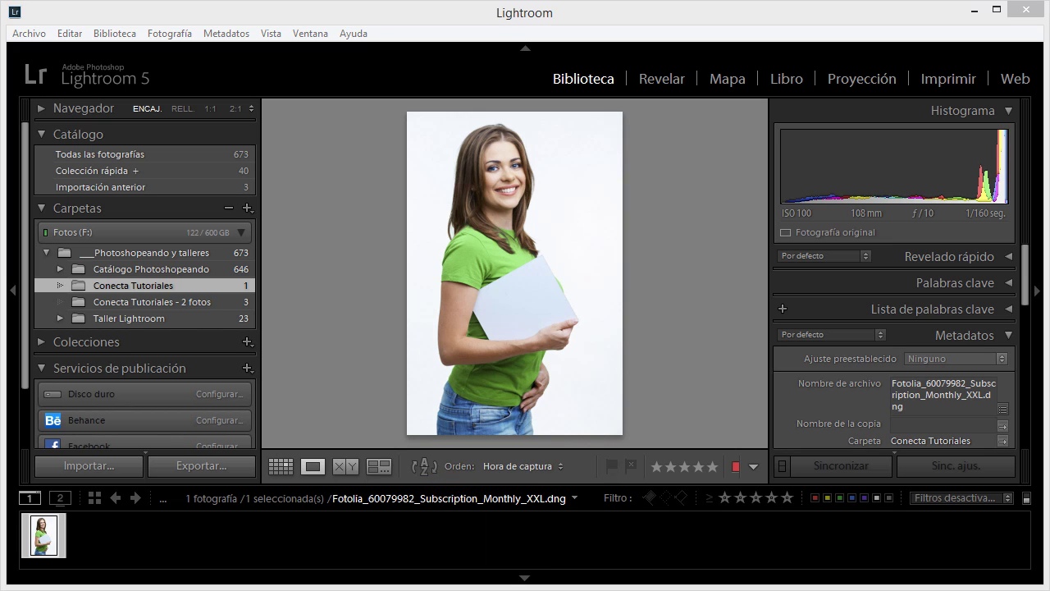
# Step: Switch to the Revelar module and hide the module picker, the Navegador and Historia side, and the filmstrip
pyautogui.press('d')
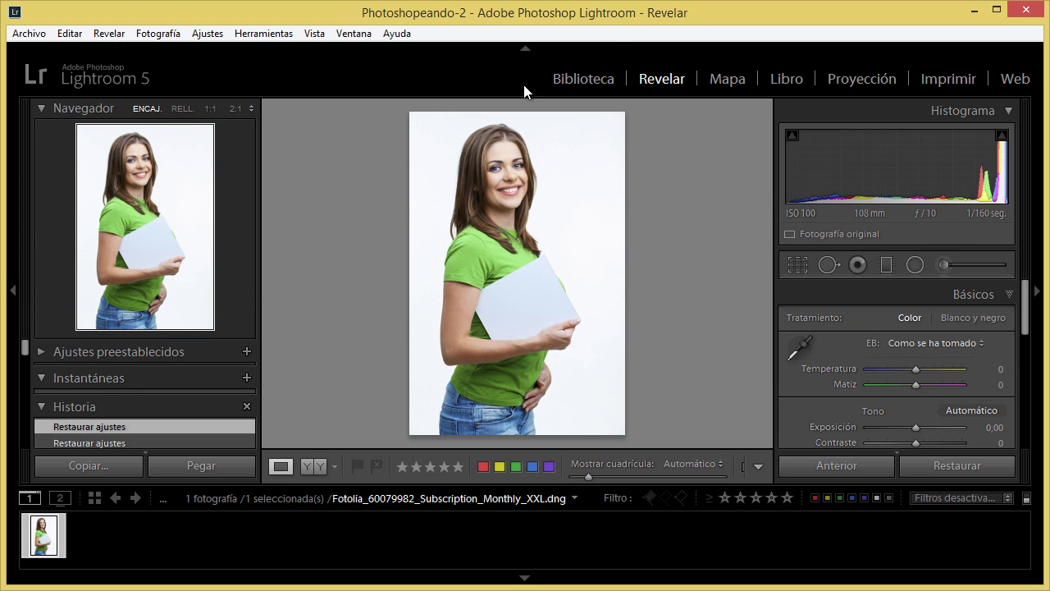
pyautogui.click(525, 47)
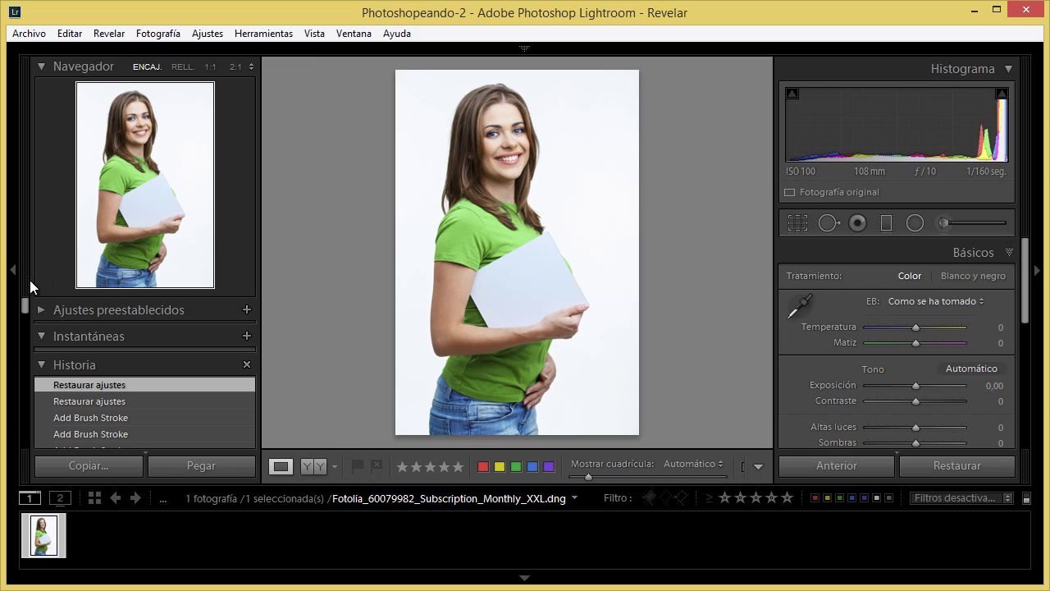
pyautogui.click(14, 272)
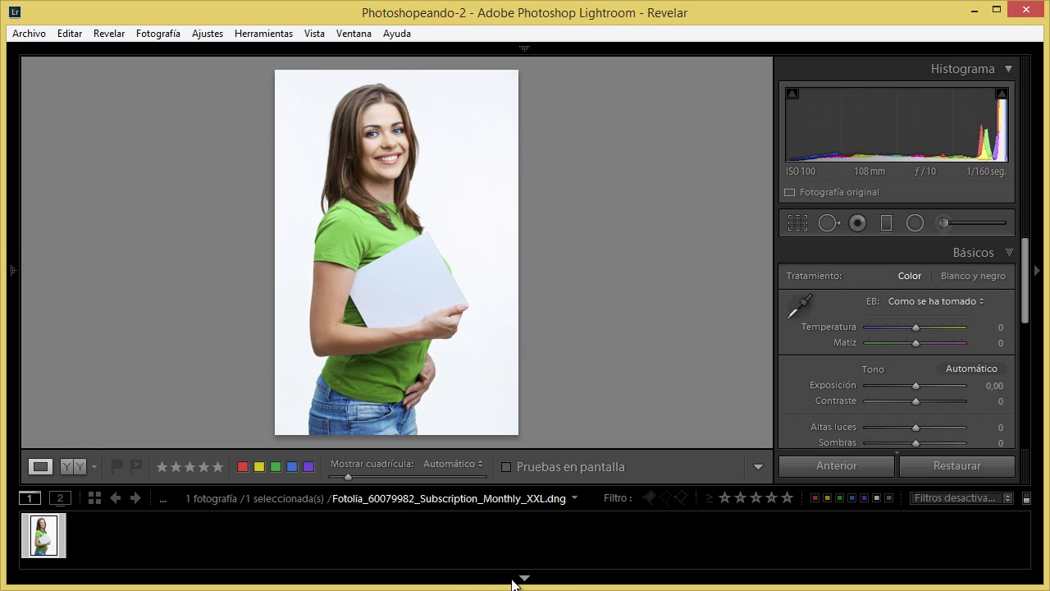
pyautogui.click(540, 580)
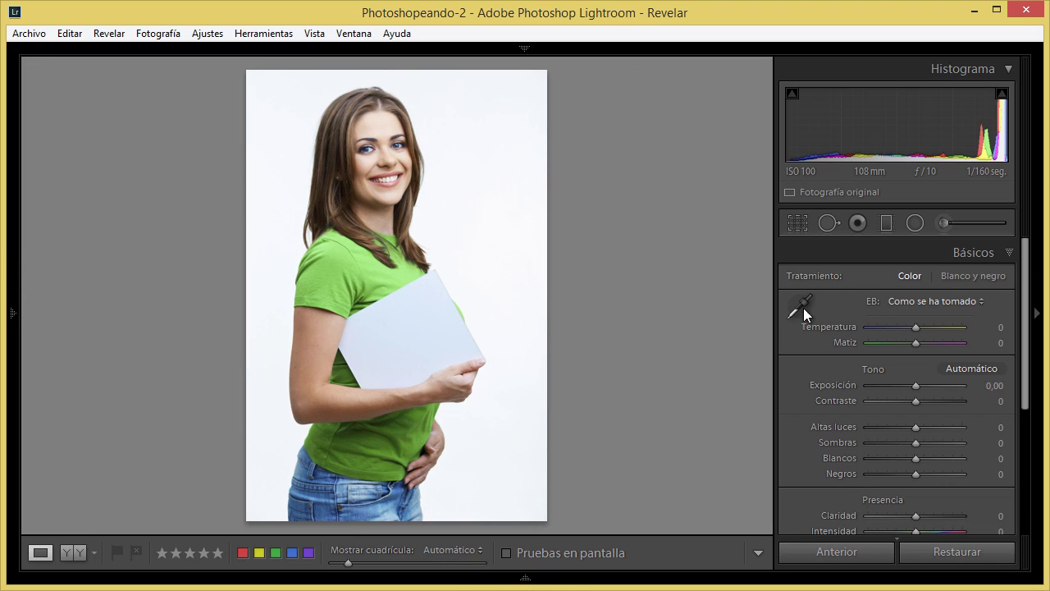
# Step: Set up the Adjustment Brush with Máscara automática, the mask overlay shown, Tamaño 17 and Desvanecer 0
pyautogui.click(944, 223)
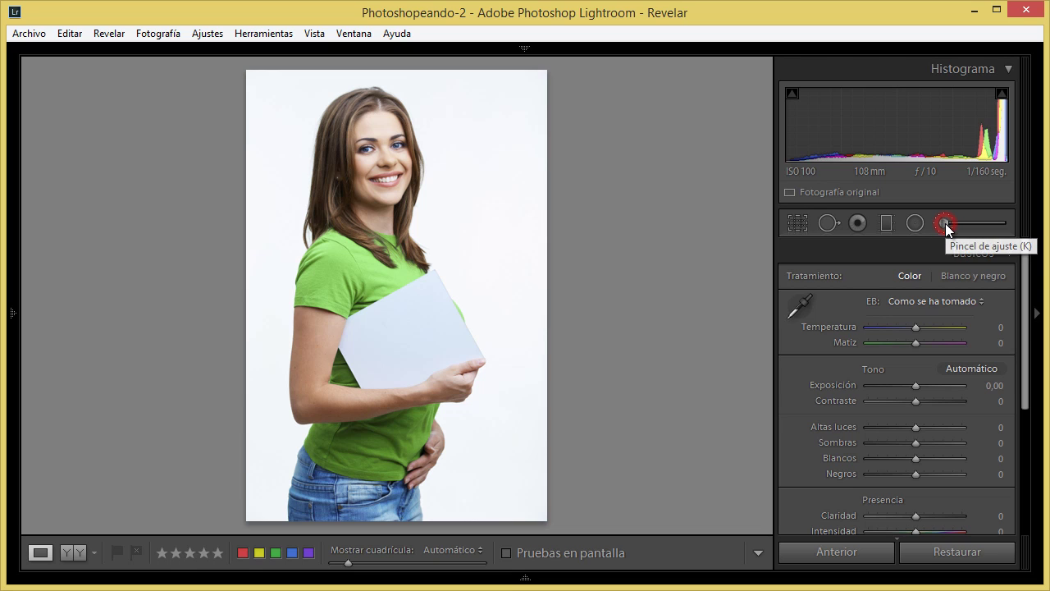
pyautogui.moveTo(1022, 302); pyautogui.dragTo(1022, 366)
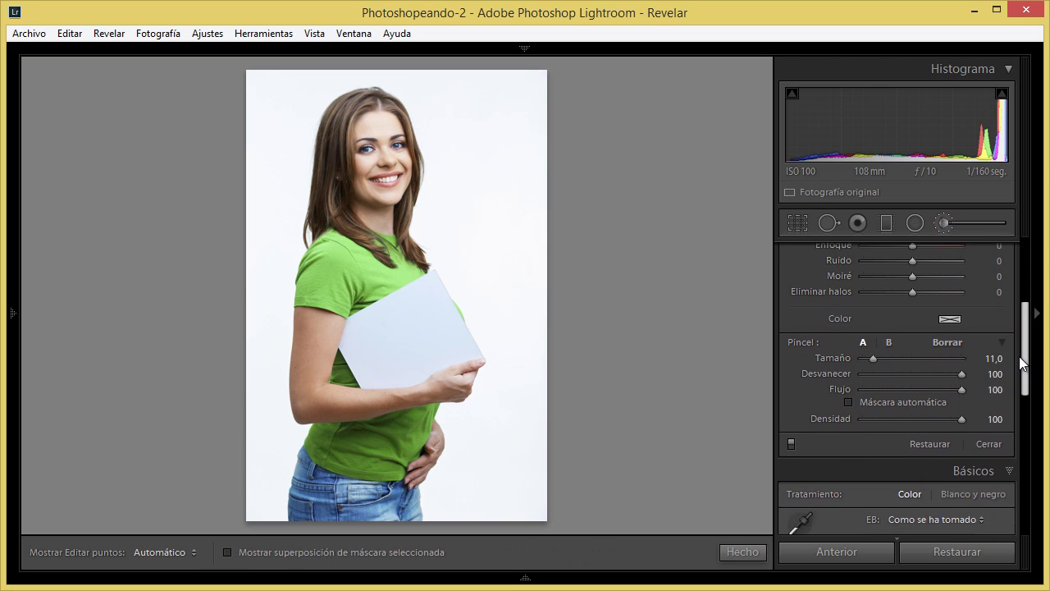
pyautogui.click(846, 397)
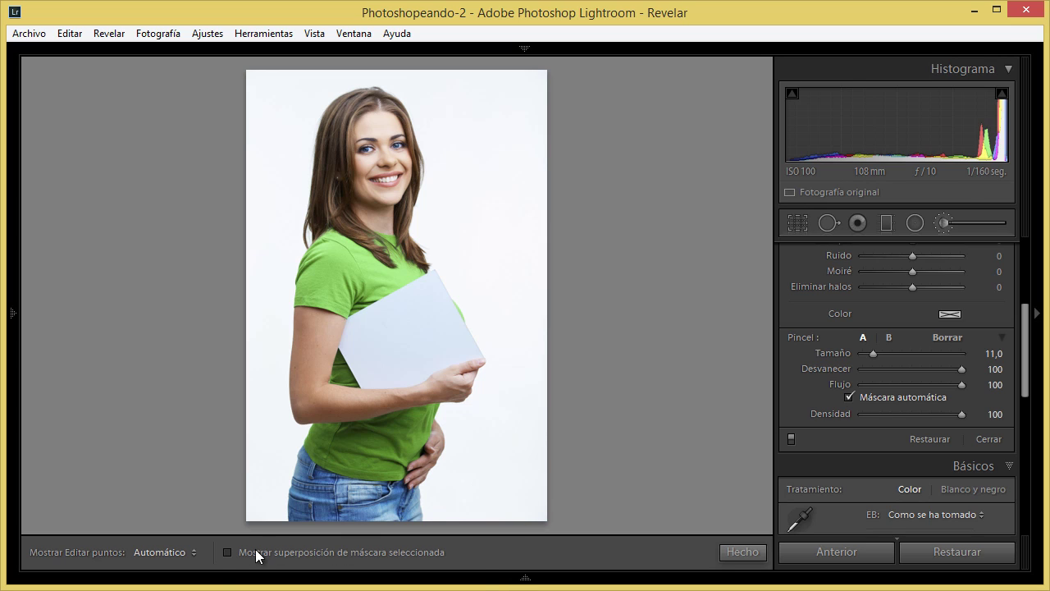
pyautogui.click(228, 552)
pyautogui.moveTo(873, 354); pyautogui.dragTo(878, 354)
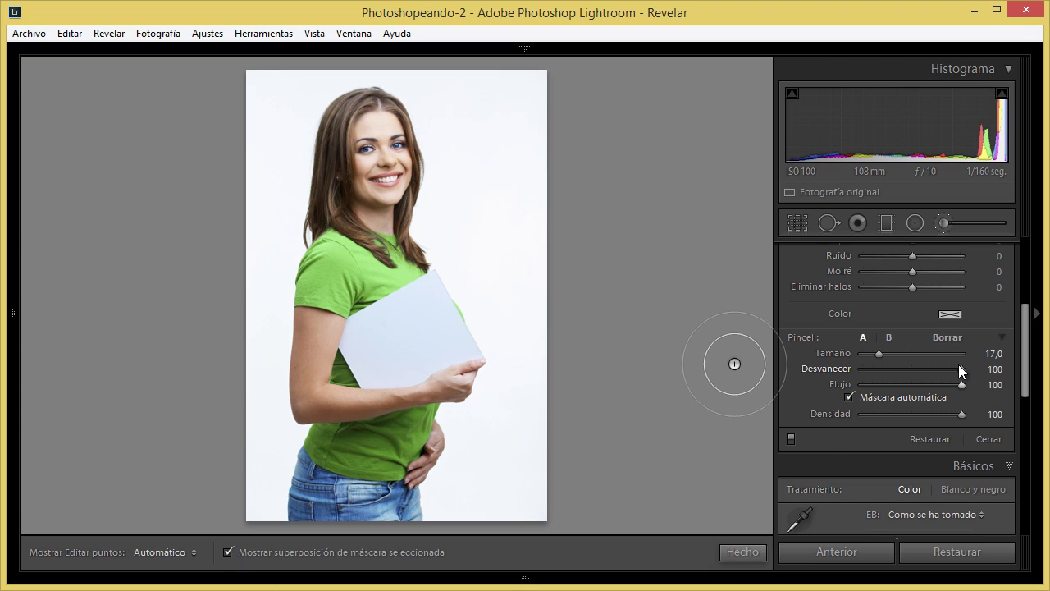
pyautogui.moveTo(960, 366); pyautogui.dragTo(838, 383)
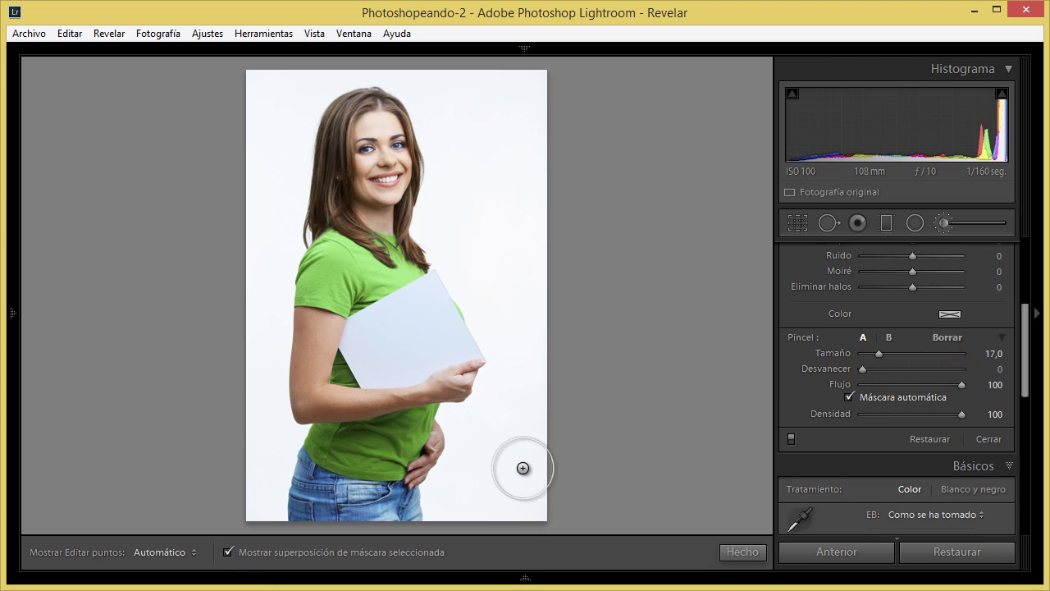
# Step: Paint the mask over the white background to the right of the woman's jeans, waist and hand, reducing the brush Tamaño to 15
pyautogui.scroll(2, 492, 480)
pyautogui.press('h')
pyautogui.moveTo(508, 505)
pyautogui.mouseDown()
pyautogui.moveTo(520, 481)
pyautogui.moveTo(520, 312)
pyautogui.moveTo(540, 136)
pyautogui.moveTo(485, 84)
pyautogui.moveTo(458, 107)
pyautogui.moveTo(516, 244)
pyautogui.moveTo(491, 281)
pyautogui.moveTo(544, 414)
pyautogui.moveTo(492, 486)
pyautogui.moveTo(476, 546)
pyautogui.moveTo(440, 522)
pyautogui.moveTo(480, 450)
pyautogui.moveTo(468, 374)
pyautogui.mouseUp()
pyautogui.click(403, 488)
pyautogui.moveTo(492, 485)
pyautogui.mouseDown()
pyautogui.moveTo(461, 461)
pyautogui.moveTo(460, 413)
pyautogui.moveTo(537, 280)
pyautogui.moveTo(532, 244)
pyautogui.moveTo(512, 222)
pyautogui.moveTo(533, 240)
pyautogui.moveTo(518, 218)
pyautogui.moveTo(526, 193)
pyautogui.moveTo(588, 190)
pyautogui.moveTo(642, 96)
pyautogui.moveTo(649, 325)
pyautogui.moveTo(626, 179)
pyautogui.moveTo(637, 132)
pyautogui.moveTo(612, 164)
pyautogui.moveTo(538, 204)
pyautogui.moveTo(590, 239)
pyautogui.moveTo(587, 304)
pyautogui.moveTo(563, 361)
pyautogui.moveTo(487, 441)
pyautogui.mouseUp()
pyautogui.press('h')
pyautogui.scroll(-3, 533, 244)
pyautogui.scroll(-2, 528, 233)
pyautogui.scroll(-2, 522, 223)
pyautogui.scroll(3, 638, 133)
pyautogui.press('h')
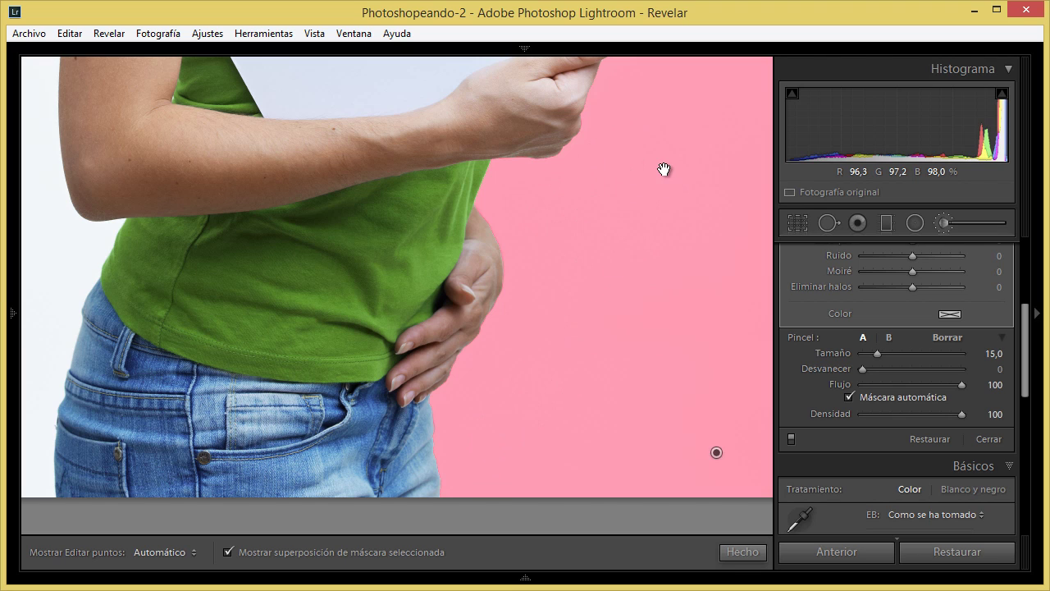
# Step: Erase the mask from the thumb tip holding the card, using the Borrar brush with Máscara automática and Tamaño 5
pyautogui.moveTo(663, 169); pyautogui.dragTo(452, 534)
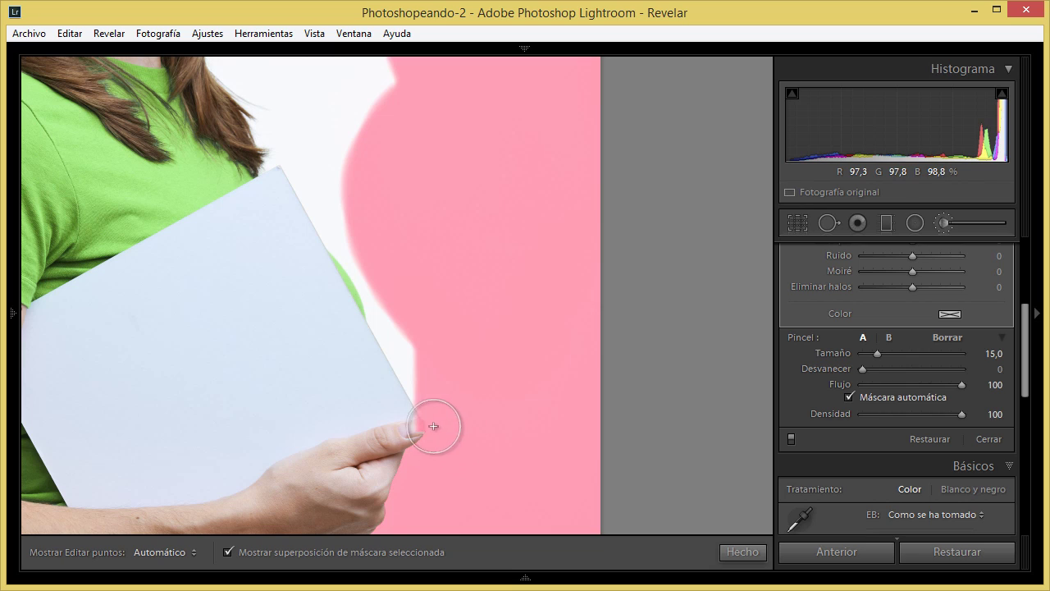
pyautogui.press('alt')
pyautogui.press('h')
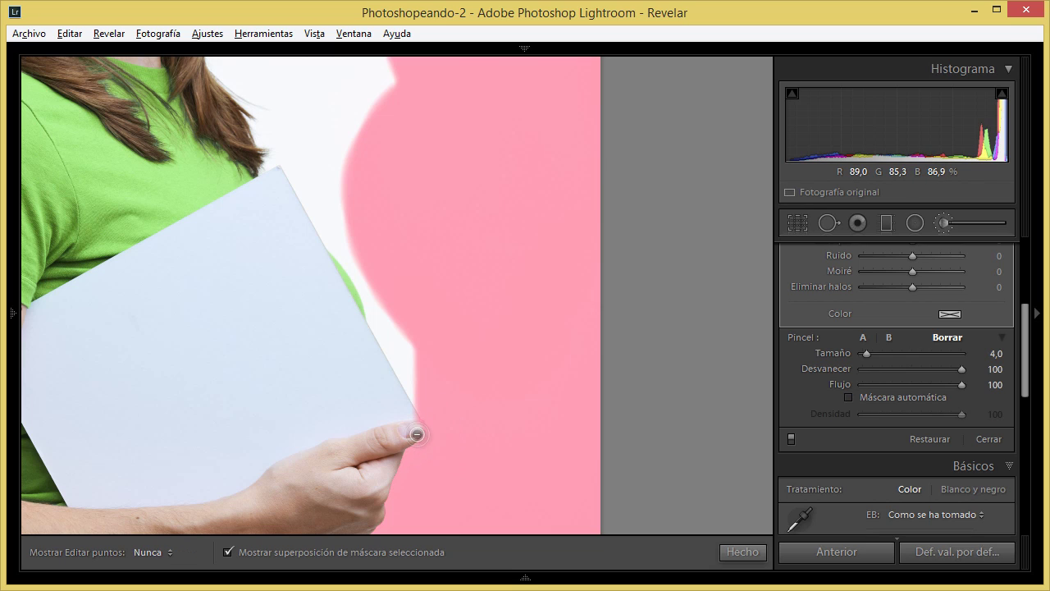
pyautogui.press('h')
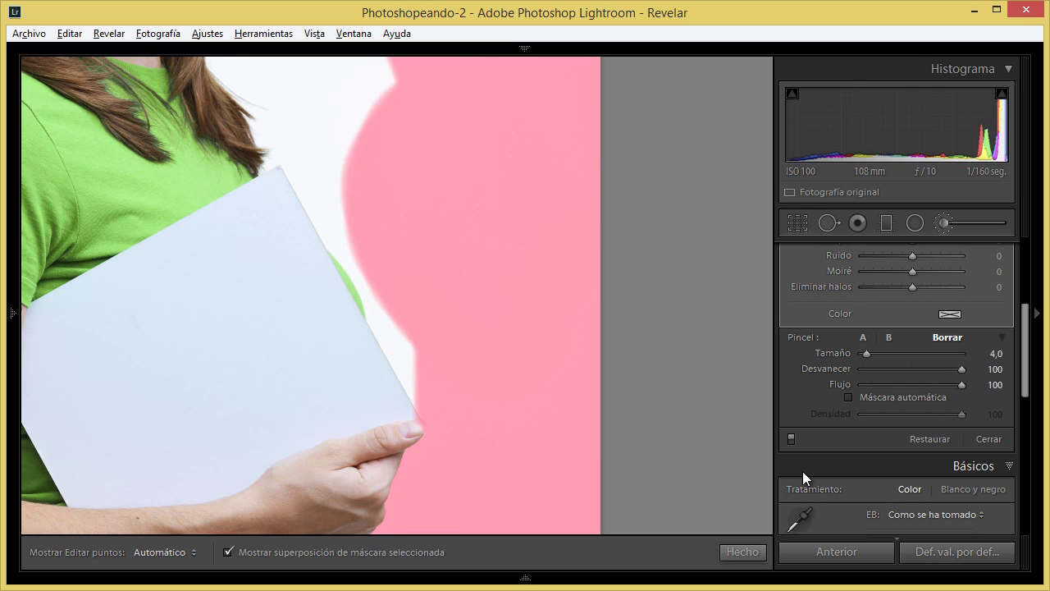
pyautogui.click(848, 397)
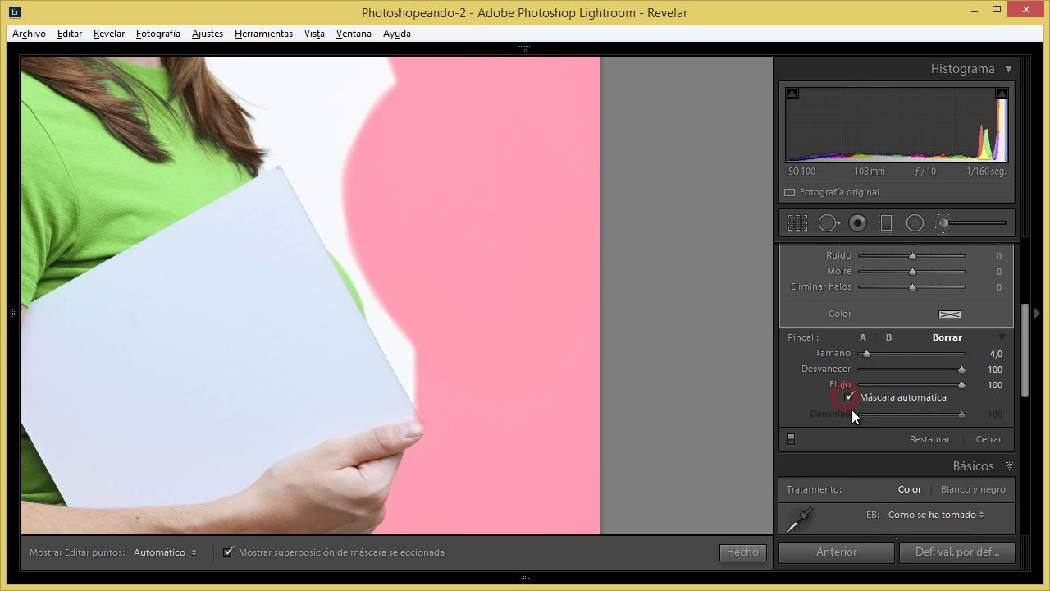
pyautogui.scroll(1, 439, 446)
pyautogui.click(413, 431)
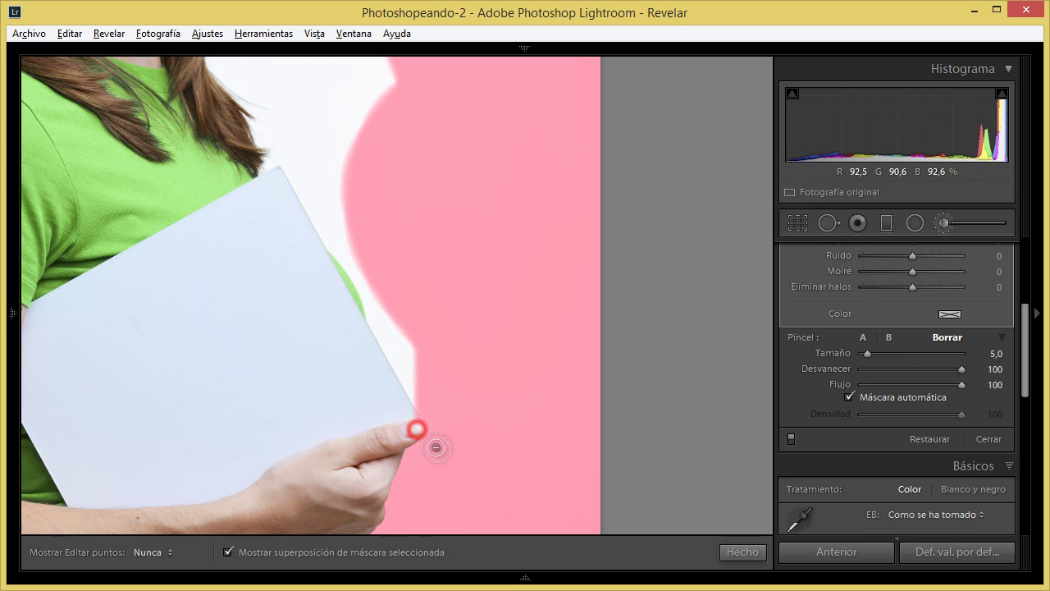
# Step: Paint the mask along the card's outer edge up to the hair ends
pyautogui.moveTo(424, 403)
pyautogui.mouseDown()
pyautogui.moveTo(372, 279)
pyautogui.moveTo(300, 158)
pyautogui.moveTo(324, 215)
pyautogui.moveTo(290, 149)
pyautogui.moveTo(254, 150)
pyautogui.moveTo(231, 170)
pyautogui.mouseUp()
pyautogui.press('alt')
pyautogui.press('space')
pyautogui.moveTo(382, 244); pyautogui.dragTo(441, 436)
pyautogui.press('alt')
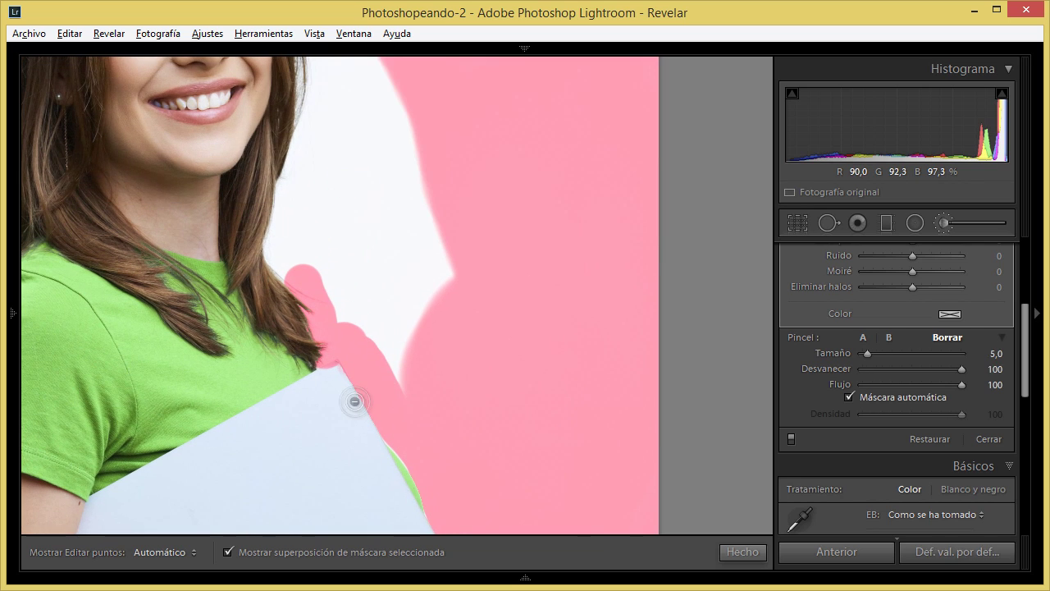
# Step: Extend the mask over the remaining background along the right side of the hair with brush Tamaño 16
pyautogui.scroll(3, 413, 391)
pyautogui.press('h')
pyautogui.scroll(2, 413, 391)
pyautogui.moveTo(413, 390)
pyautogui.mouseDown()
pyautogui.moveTo(373, 305)
pyautogui.moveTo(377, 327)
pyautogui.moveTo(339, 304)
pyautogui.moveTo(415, 272)
pyautogui.moveTo(422, 283)
pyautogui.moveTo(401, 149)
pyautogui.moveTo(400, 271)
pyautogui.moveTo(373, 159)
pyautogui.moveTo(439, 377)
pyautogui.mouseUp()
pyautogui.press('space')
pyautogui.press('h')
pyautogui.press('h')
pyautogui.scroll(-2, 412, 468)
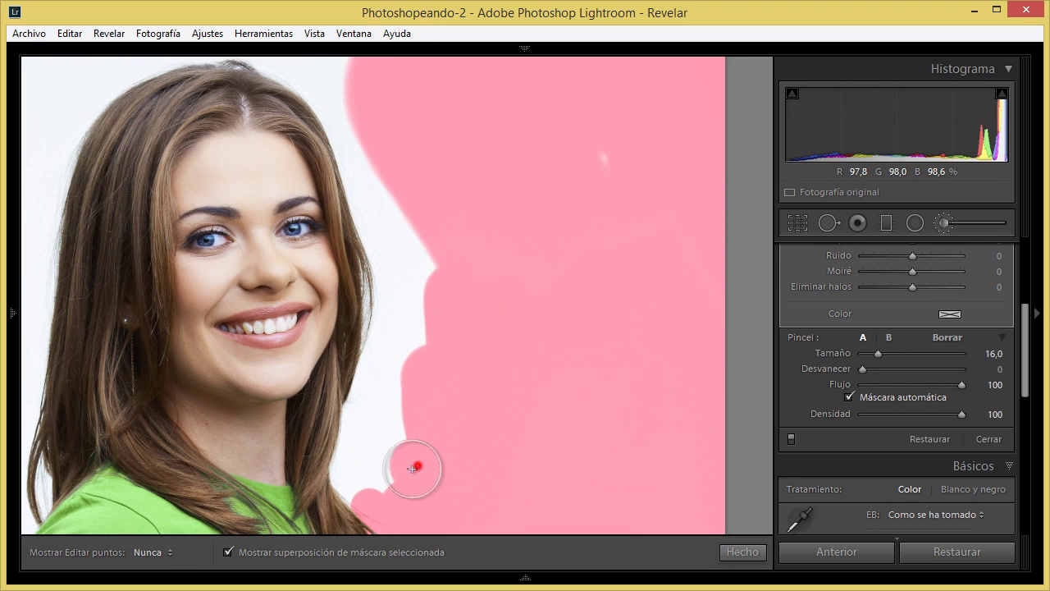
pyautogui.moveTo(349, 479)
pyautogui.mouseDown()
pyautogui.moveTo(384, 342)
pyautogui.moveTo(382, 255)
pyautogui.moveTo(414, 451)
pyautogui.moveTo(437, 308)
pyautogui.moveTo(397, 194)
pyautogui.moveTo(377, 209)
pyautogui.moveTo(338, 81)
pyautogui.moveTo(597, 200)
pyautogui.mouseUp()
# Step: Paint the mask across the background above the head and down the photo's left edge, enlarging the brush Tamaño to 23
pyautogui.press('space')
pyautogui.moveTo(415, 132); pyautogui.dragTo(622, 304)
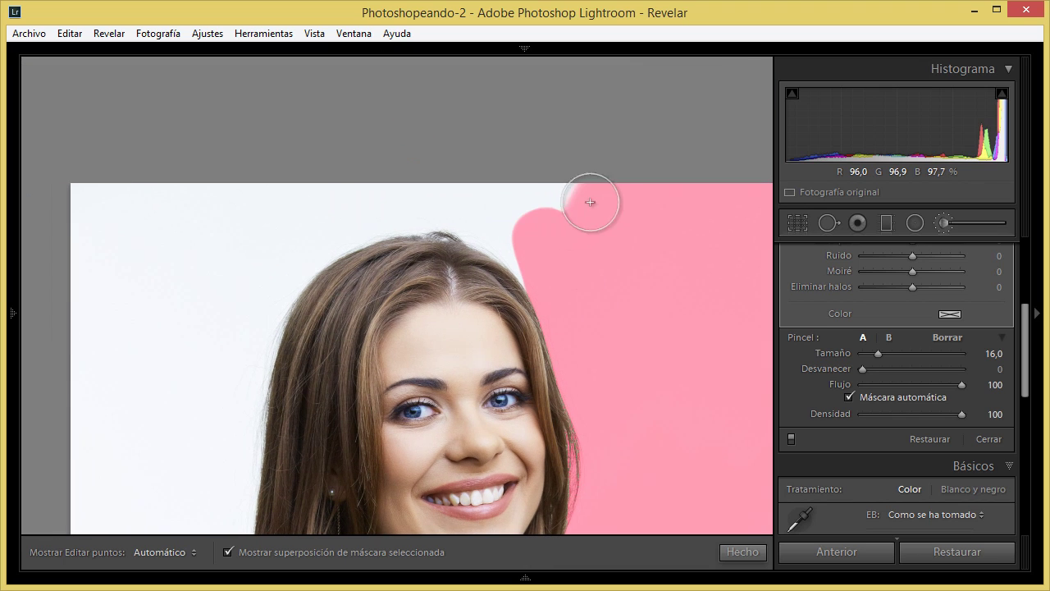
pyautogui.moveTo(594, 197)
pyautogui.mouseDown()
pyautogui.moveTo(207, 190)
pyautogui.moveTo(97, 206)
pyautogui.moveTo(119, 523)
pyautogui.moveTo(88, 274)
pyautogui.mouseUp()
pyautogui.scroll(4, 96, 206)
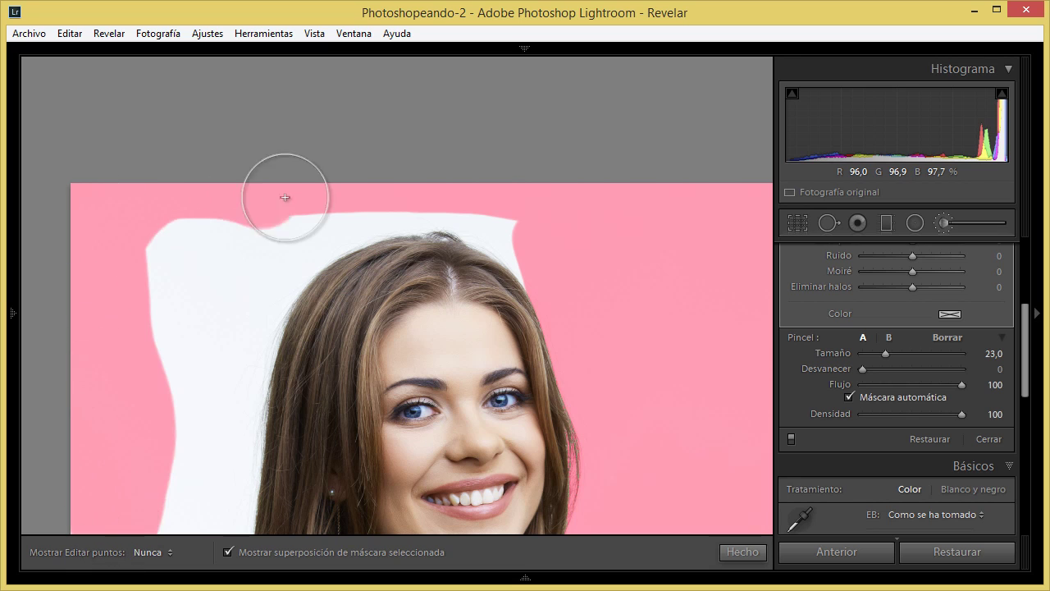
pyautogui.moveTo(286, 198)
pyautogui.mouseDown()
pyautogui.moveTo(174, 500)
pyautogui.moveTo(221, 506)
pyautogui.moveTo(244, 318)
pyautogui.moveTo(303, 241)
pyautogui.moveTo(351, 205)
pyautogui.moveTo(412, 197)
pyautogui.moveTo(498, 218)
pyautogui.moveTo(560, 272)
pyautogui.mouseUp()
# Step: Fill the background to the left of the hair and arm with the mask
pyautogui.press('space')
pyautogui.moveTo(323, 377); pyautogui.dragTo(475, 253)
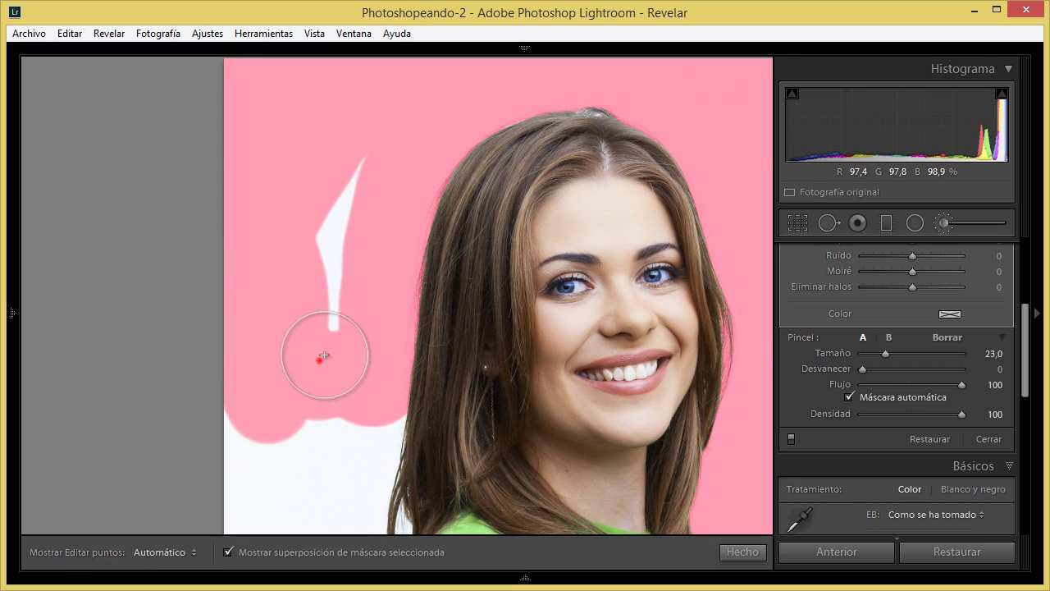
pyautogui.moveTo(325, 358); pyautogui.dragTo(381, 142)
pyautogui.press('space')
pyautogui.moveTo(365, 290); pyautogui.dragTo(376, 72)
pyautogui.moveTo(290, 178)
pyautogui.mouseDown()
pyautogui.moveTo(263, 317)
pyautogui.moveTo(263, 424)
pyautogui.moveTo(356, 169)
pyautogui.moveTo(379, 264)
pyautogui.moveTo(331, 467)
pyautogui.moveTo(281, 183)
pyautogui.moveTo(356, 266)
pyautogui.moveTo(358, 416)
pyautogui.mouseUp()
# Step: Complete the mask to the left of the waist and jeans down to the photo's corner, using brush Tamaño 11 and 13
pyautogui.press('space')
pyautogui.moveTo(345, 448)
pyautogui.mouseDown()
pyautogui.moveTo(354, 351)
pyautogui.moveTo(294, 193)
pyautogui.moveTo(270, 185)
pyautogui.moveTo(271, 223)
pyautogui.moveTo(305, 251)
pyautogui.mouseUp()
pyautogui.press('h')
pyautogui.scroll(-4, 306, 253)
pyautogui.scroll(-2, 345, 262)
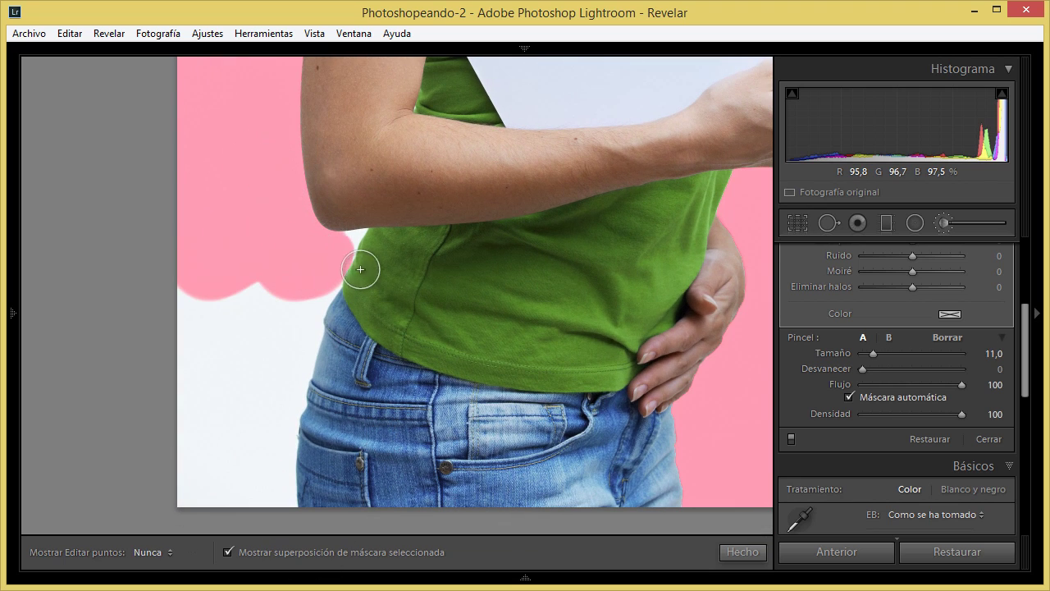
pyautogui.moveTo(347, 300); pyautogui.dragTo(311, 420)
pyautogui.scroll(2, 340, 352)
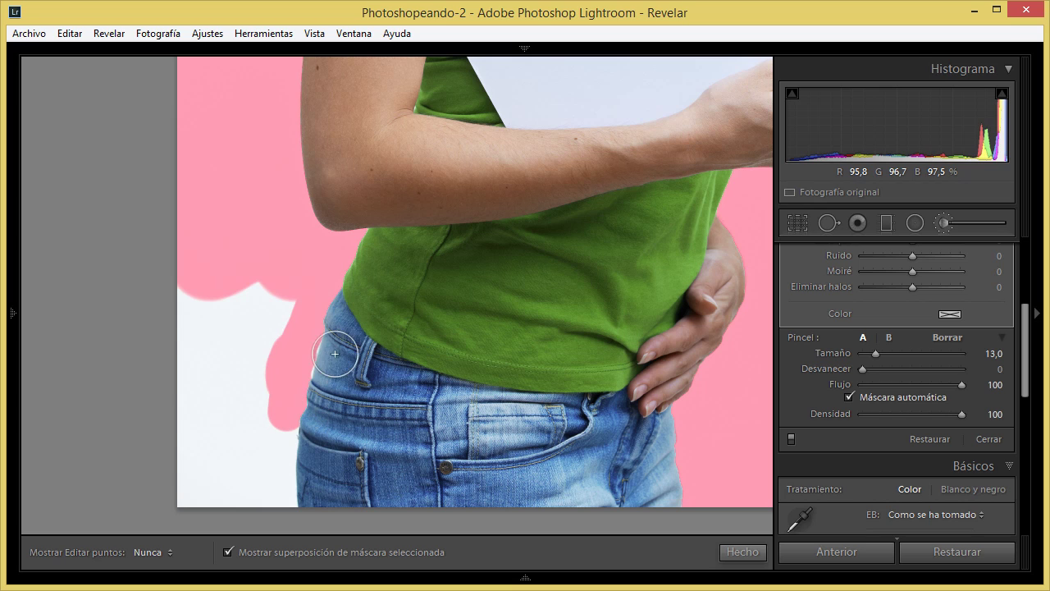
pyautogui.moveTo(340, 352)
pyautogui.mouseDown()
pyautogui.moveTo(311, 445)
pyautogui.moveTo(305, 547)
pyautogui.moveTo(301, 285)
pyautogui.moveTo(260, 431)
pyautogui.moveTo(206, 520)
pyautogui.moveTo(192, 493)
pyautogui.moveTo(170, 505)
pyautogui.moveTo(188, 474)
pyautogui.mouseUp()
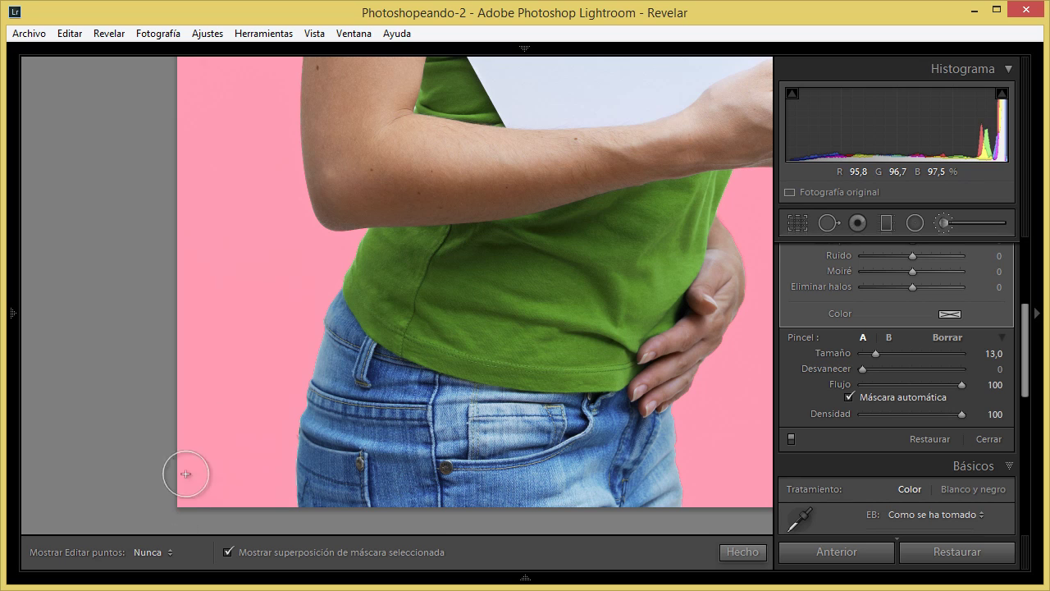
pyautogui.press('space')
pyautogui.click(581, 315)
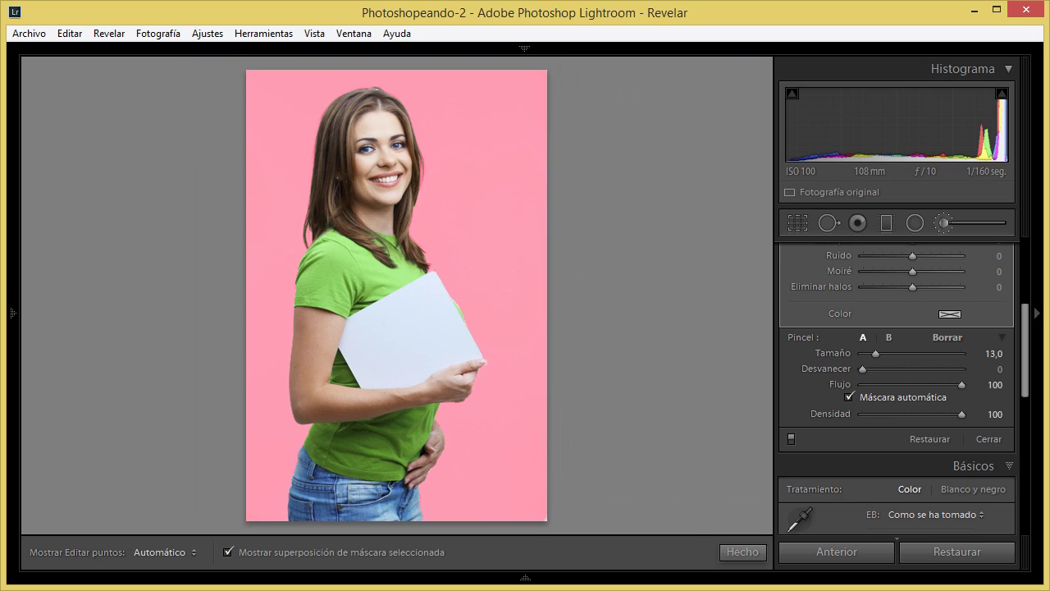
# Step: Hide the mask overlay and try an Exposición of 1,04 on the masked background, resetting it to 0
pyautogui.click(229, 551)
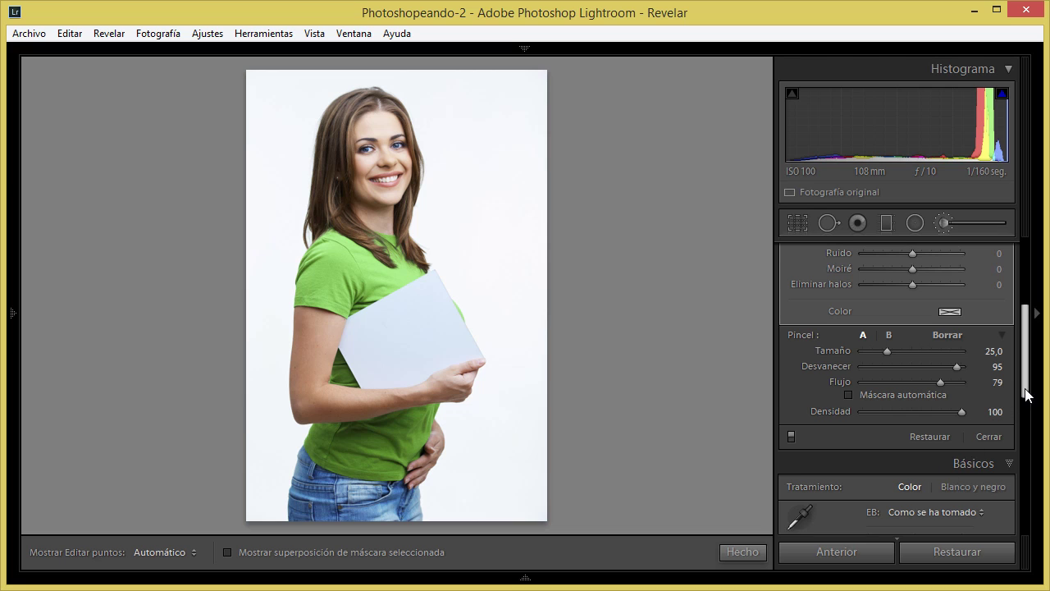
pyautogui.moveTo(1028, 395); pyautogui.dragTo(1025, 327)
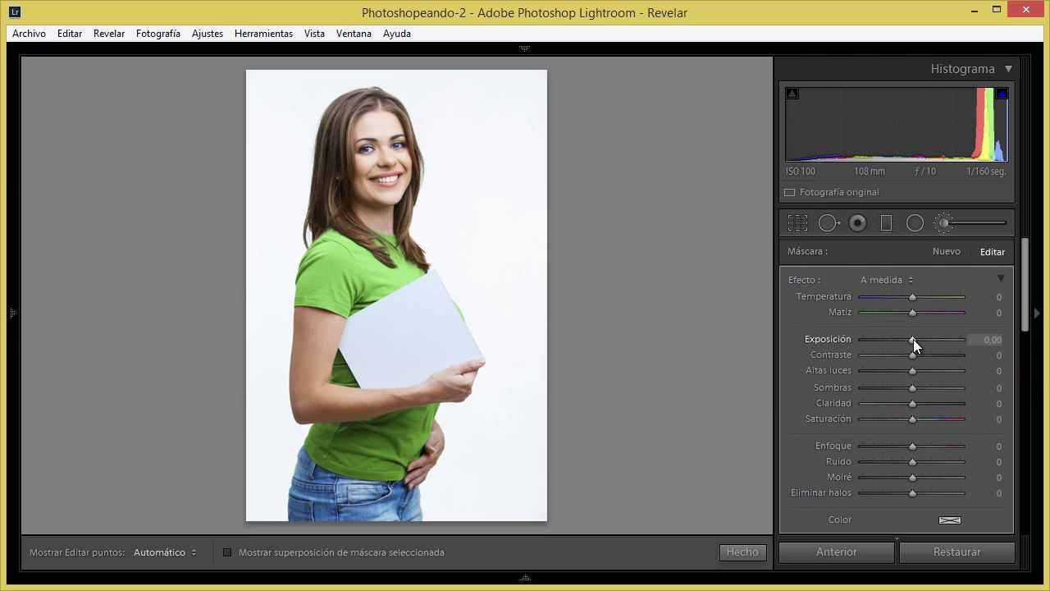
pyautogui.moveTo(913, 339)
pyautogui.mouseDown()
pyautogui.moveTo(963, 343)
pyautogui.moveTo(888, 342)
pyautogui.moveTo(950, 351)
pyautogui.moveTo(918, 347)
pyautogui.moveTo(923, 340)
pyautogui.mouseUp()
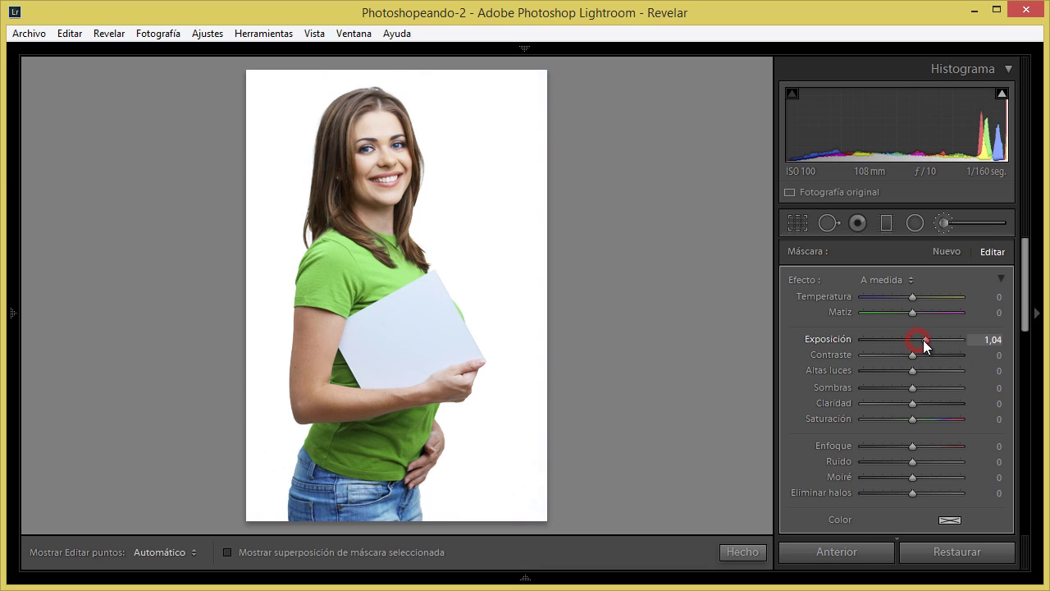
pyautogui.doubleClick(921, 341)
# Step: Set the masked background's Temperatura to -100 and Saturación to 35, and close the Adjustment Brush
pyautogui.click(911, 297)
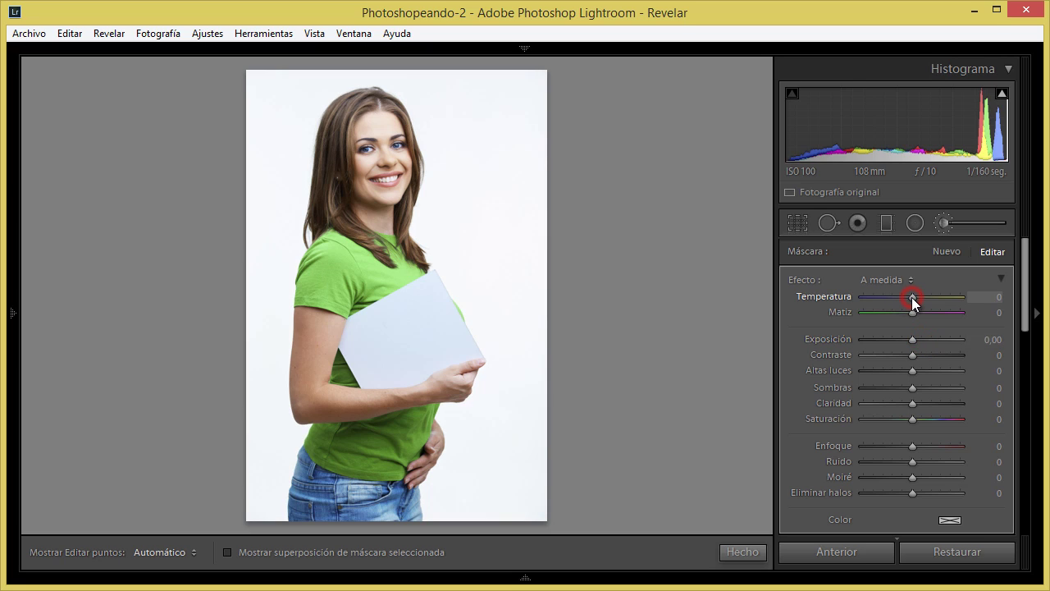
pyautogui.moveTo(912, 297); pyautogui.dragTo(845, 298)
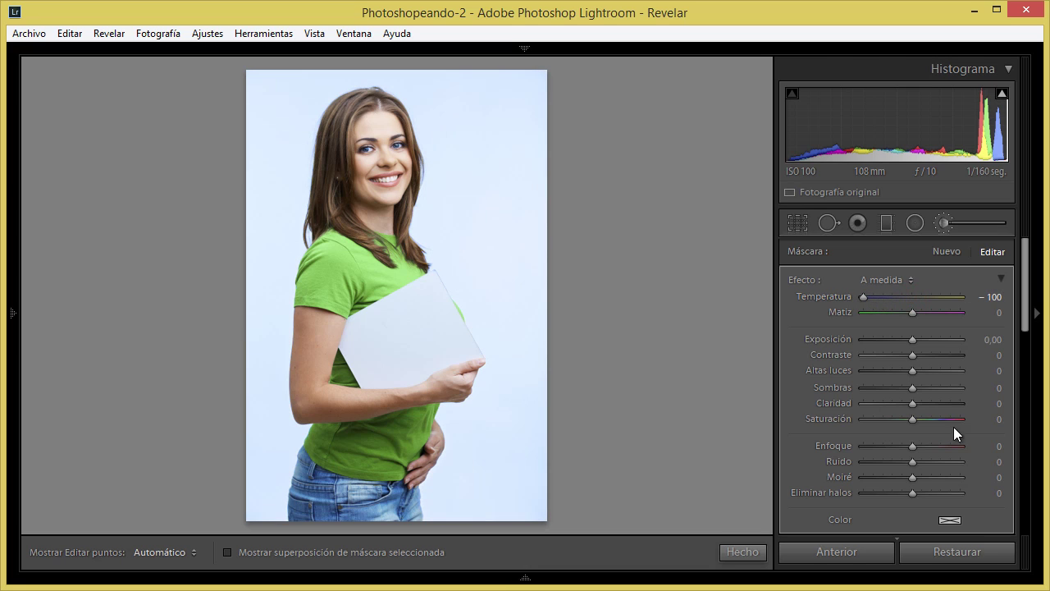
pyautogui.click(989, 420)
pyautogui.write('35')
pyautogui.press('Return')
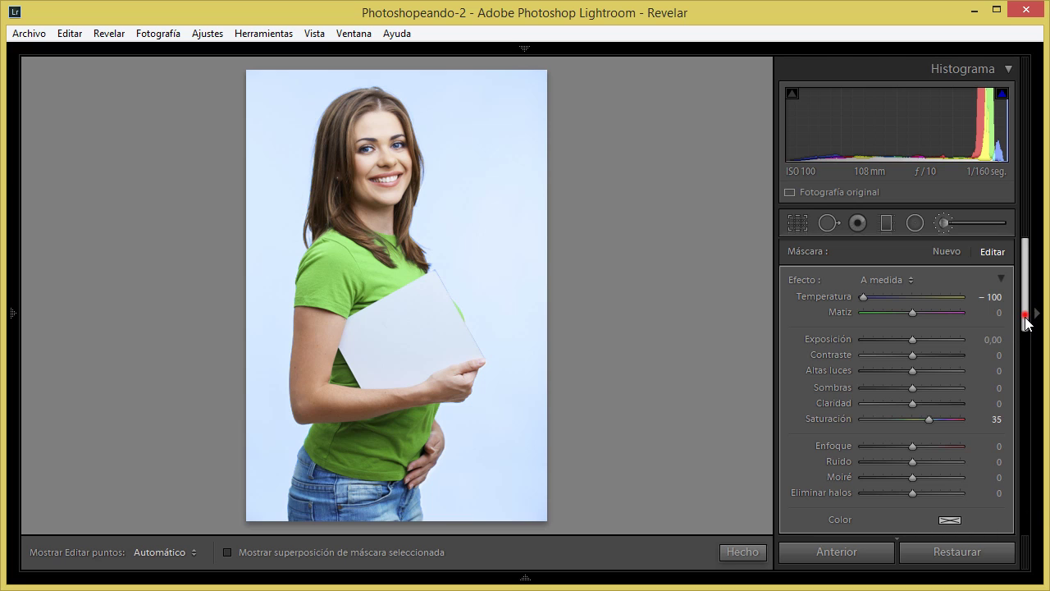
pyautogui.scroll(-5, 1025, 312)
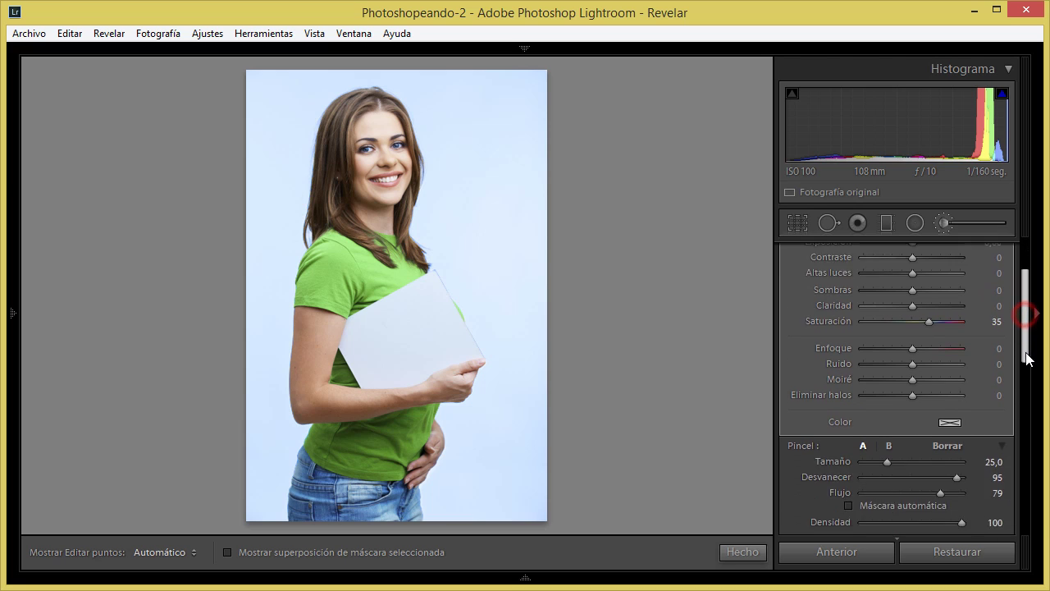
pyautogui.click(945, 221)
# Step: Add a post-crop vignette with Cantidad -30 in the Efectos settings
pyautogui.scroll(-1, 1024, 361)
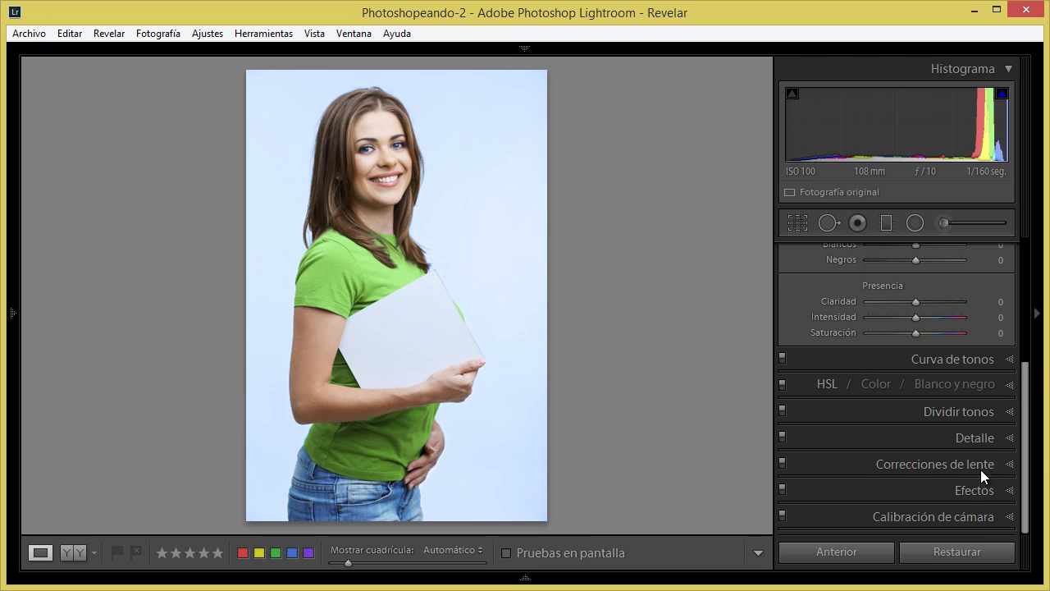
pyautogui.click(980, 490)
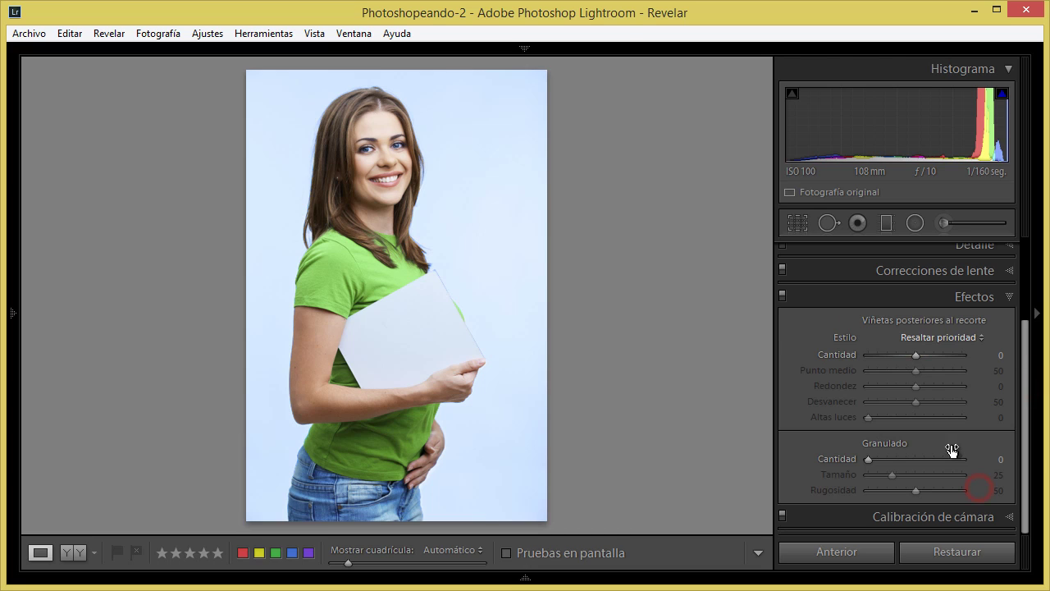
pyautogui.click(994, 355)
pyautogui.write('-30')
pyautogui.press('Return')
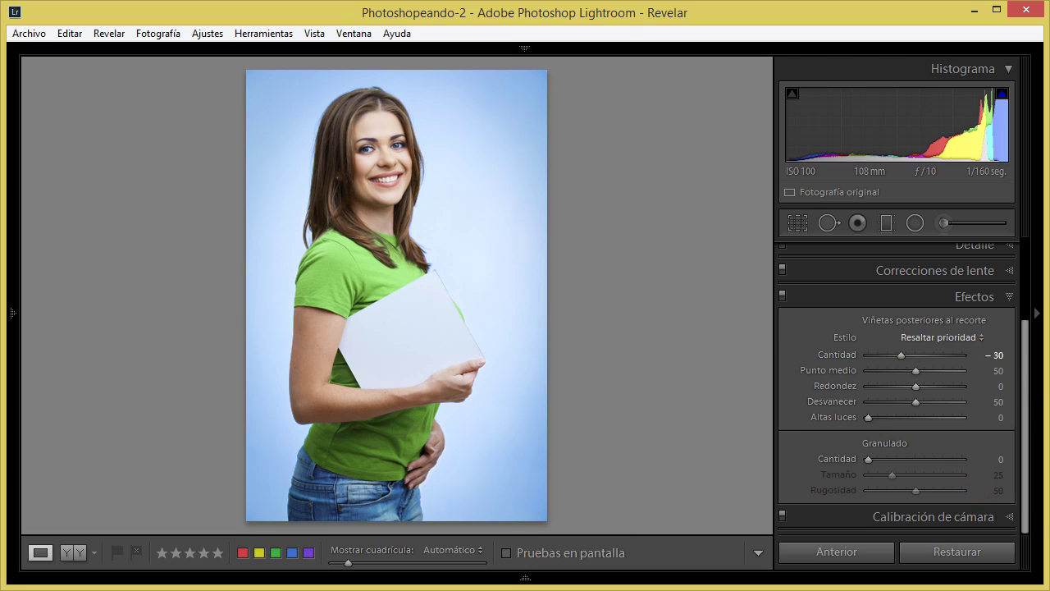
pyautogui.click(991, 297)
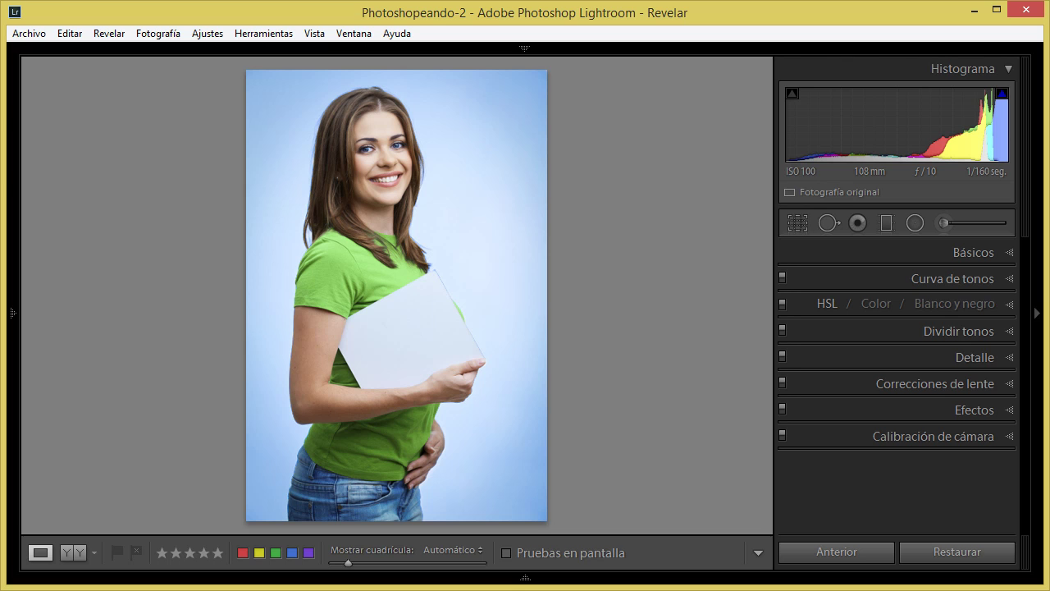
# Step: Open the adjusted photo for editing in Adobe Photoshop CC
pyautogui.rightClick(393, 422)
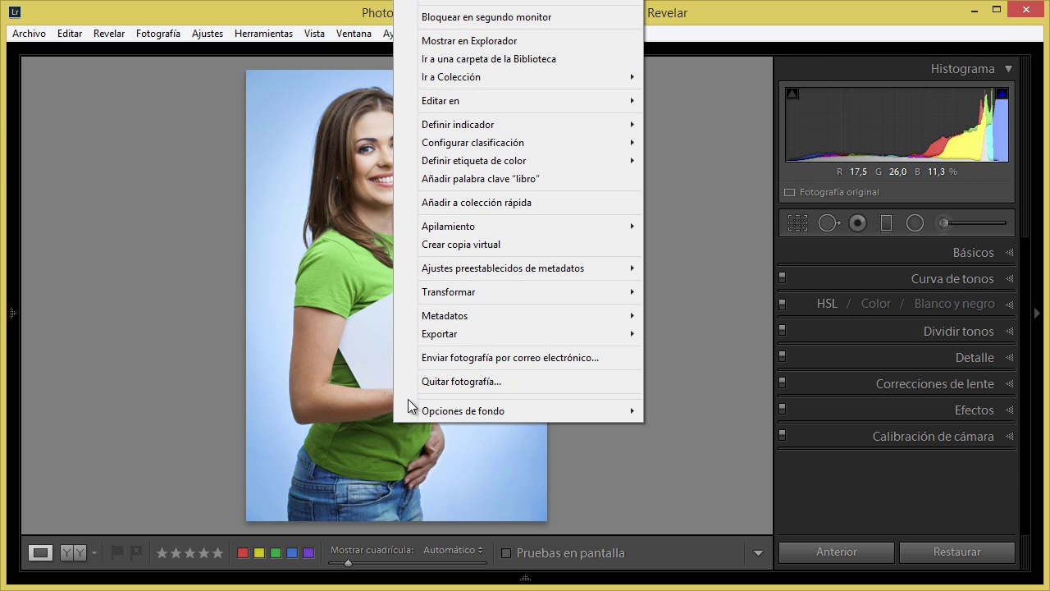
pyautogui.click(468, 102)
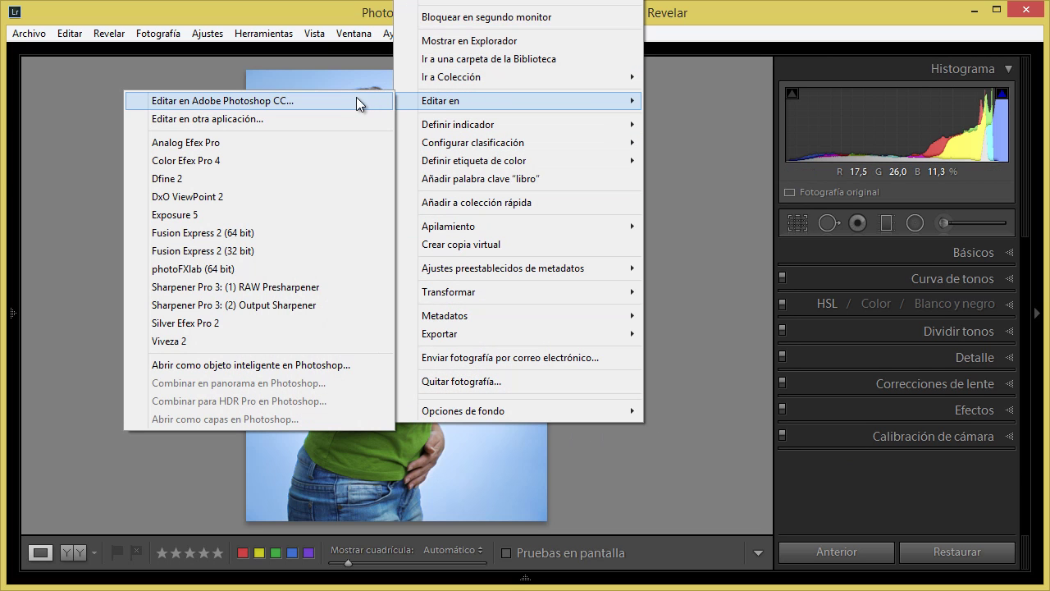
pyautogui.click(350, 99)
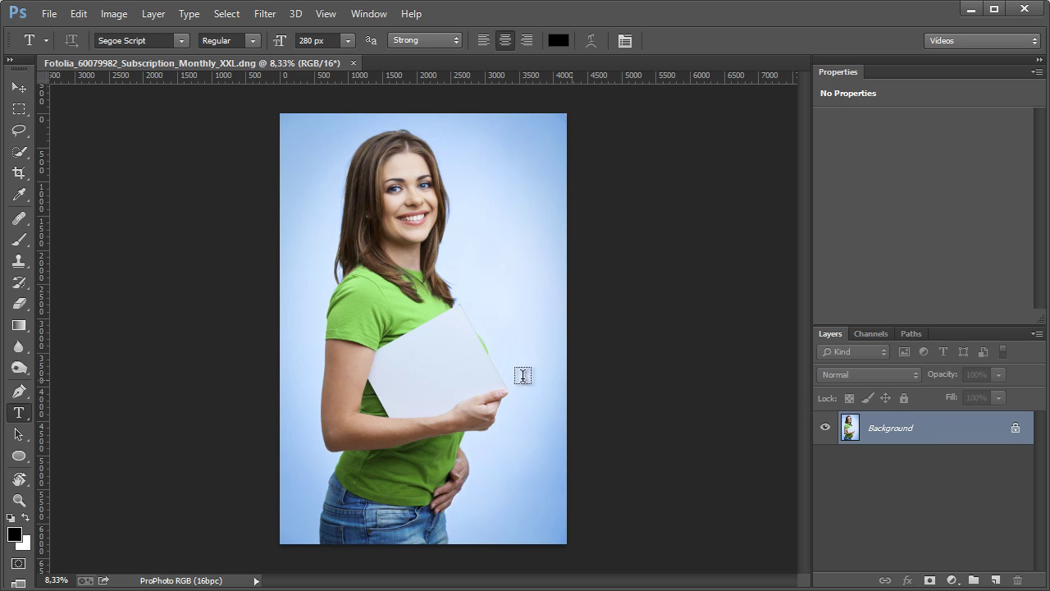
# Step: Add the two-line text "Editada / en PS CC" over the white card the woman is holding
pyautogui.click(384, 364)
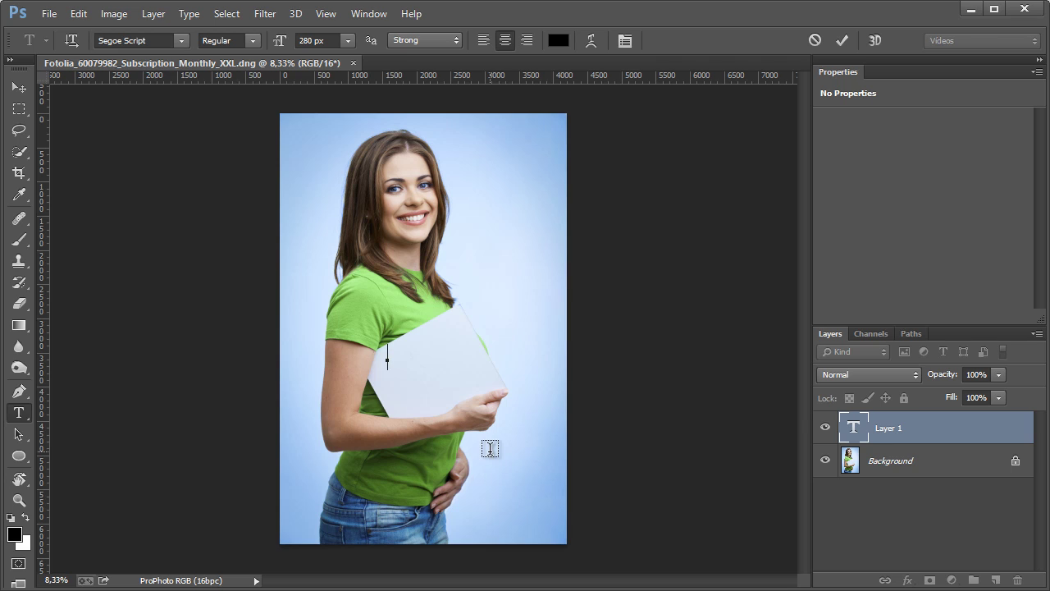
pyautogui.write('Editada')
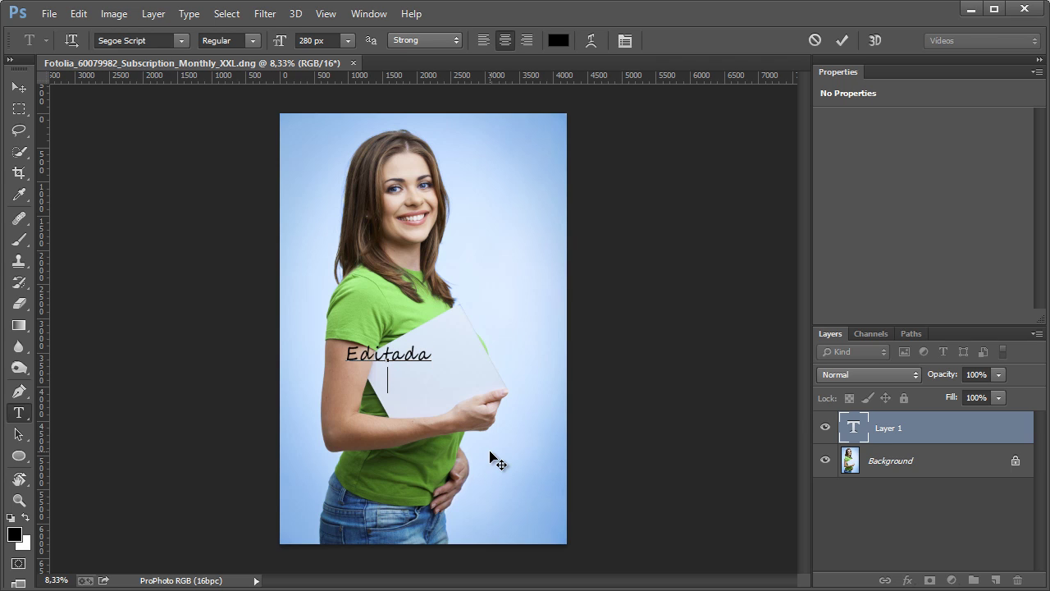
pyautogui.press('Return')
pyautogui.write('en PS CC')
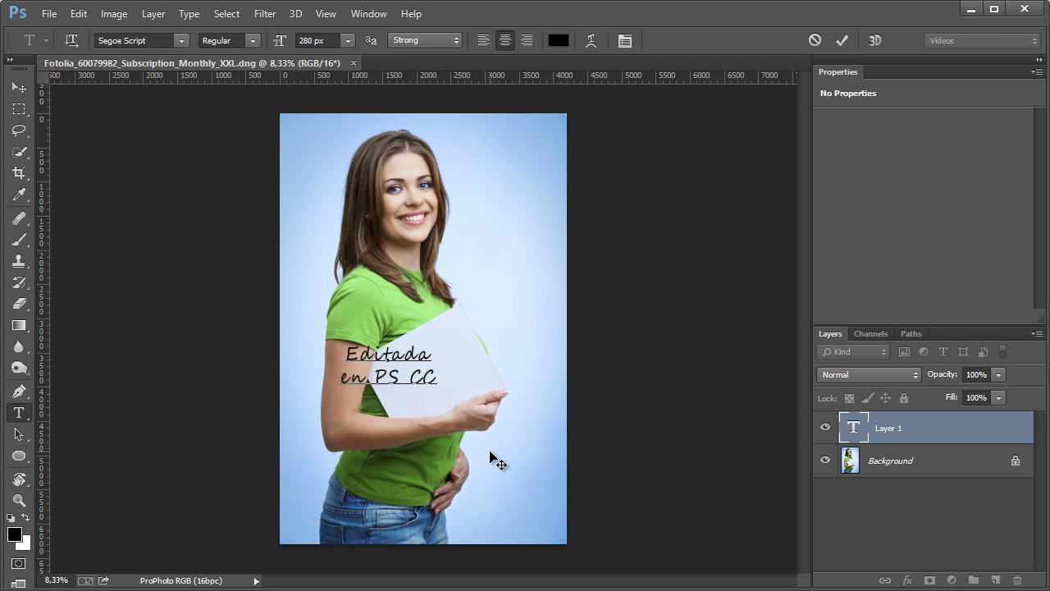
pyautogui.hotkey('ctrl', 'Return')
# Step: Transform the text to fit the card, rotating it to -27,56° and scaling it to 112,31% width and 129,95% height
pyautogui.hotkey('ctrl', 't')
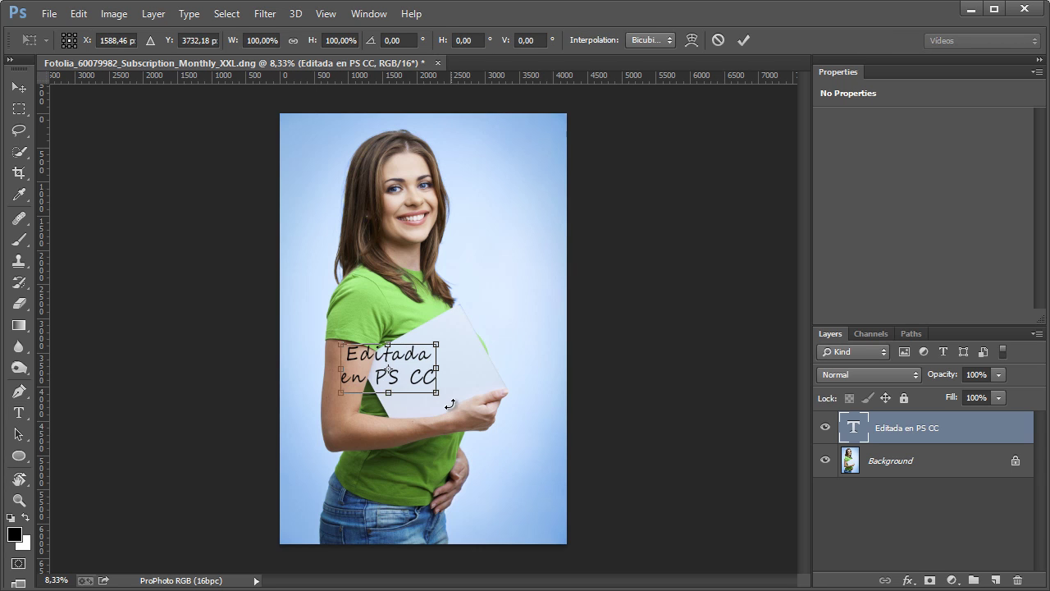
pyautogui.moveTo(451, 403); pyautogui.dragTo(460, 369)
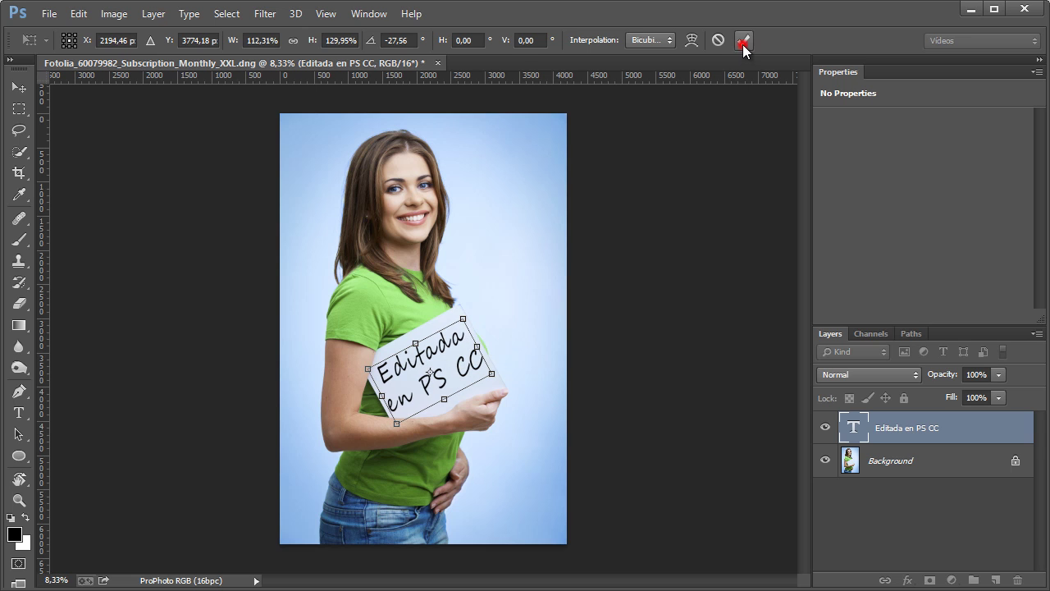
pyautogui.click(744, 40)
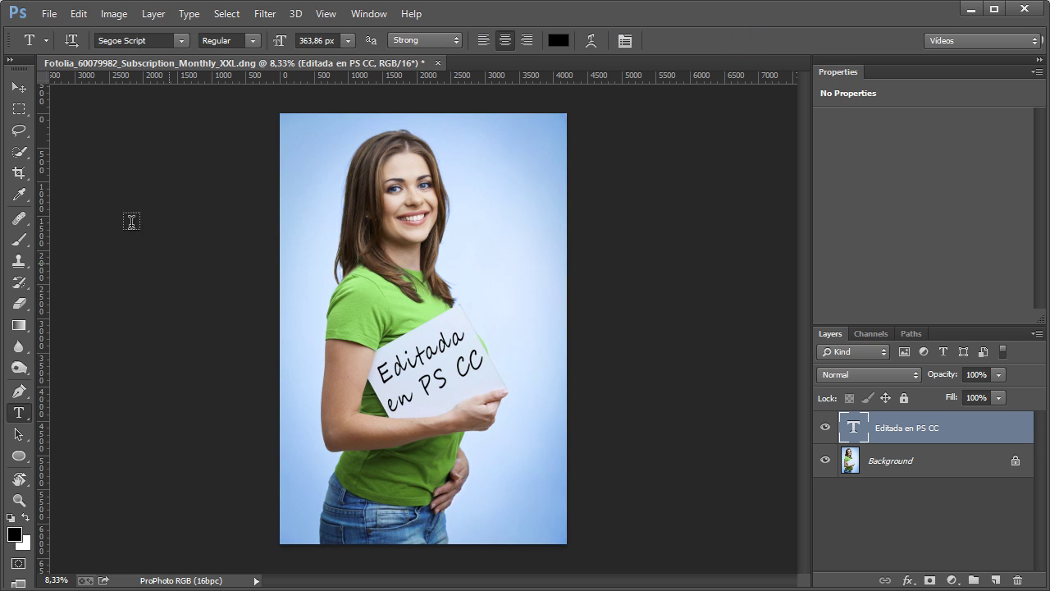
# Step: Save the photo with its text layer and close the document to return to Lightroom
pyautogui.click(49, 17)
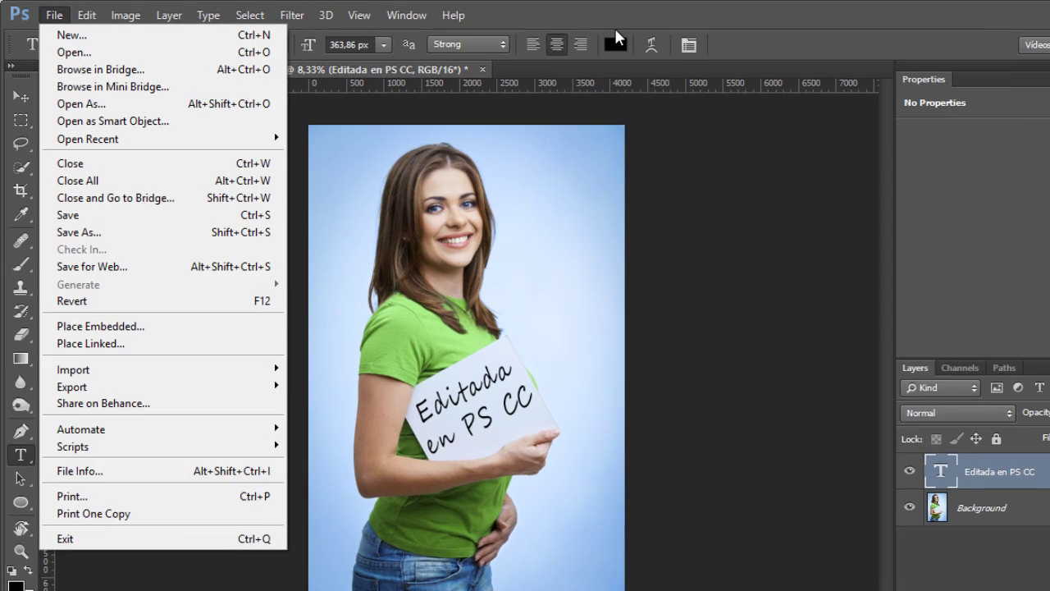
pyautogui.click(561, 14)
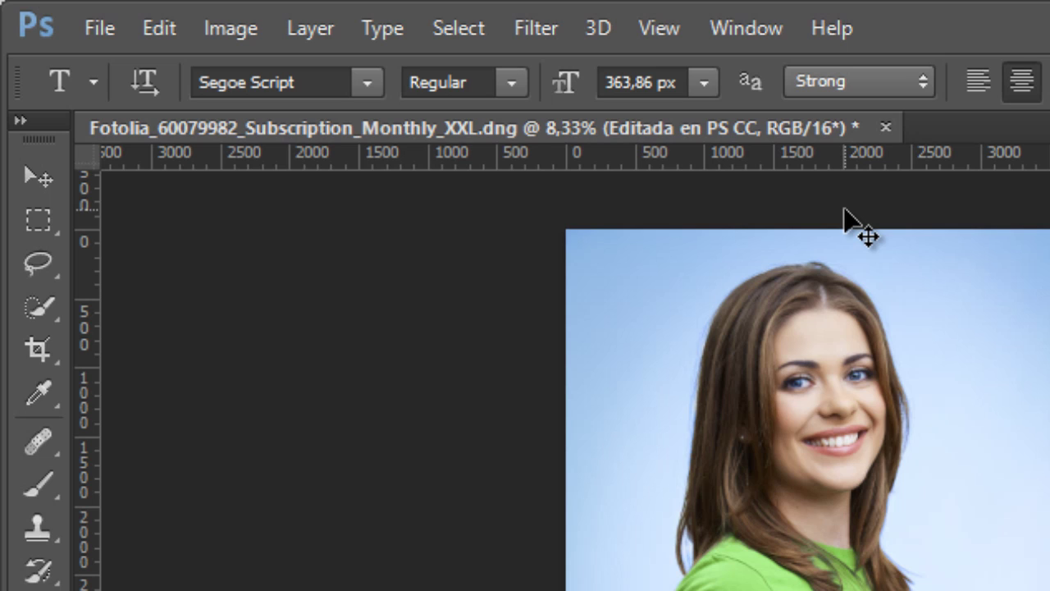
pyautogui.hotkey('ctrl', 's')
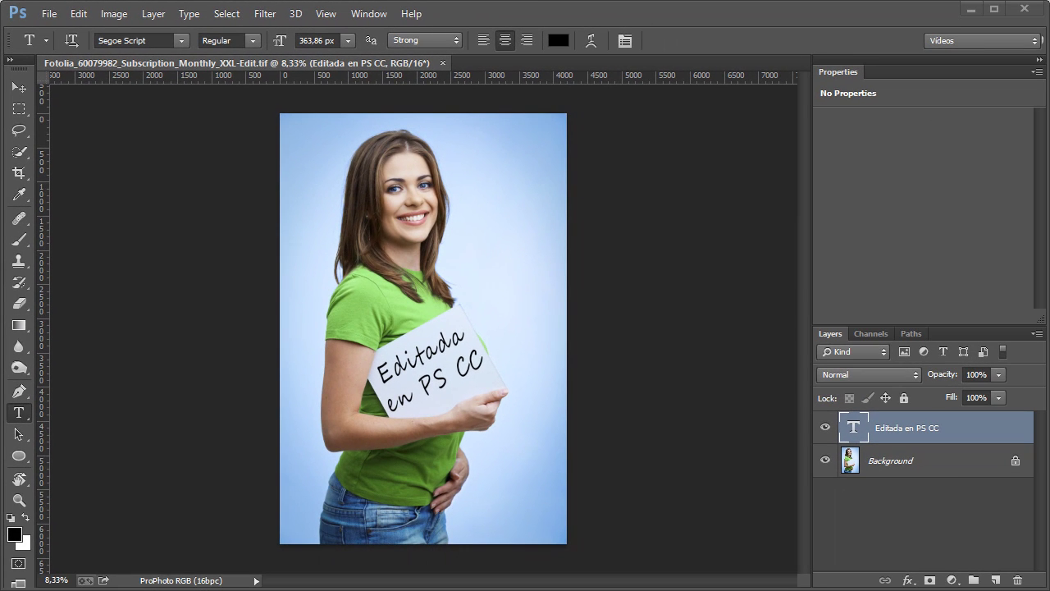
pyautogui.click(443, 62)
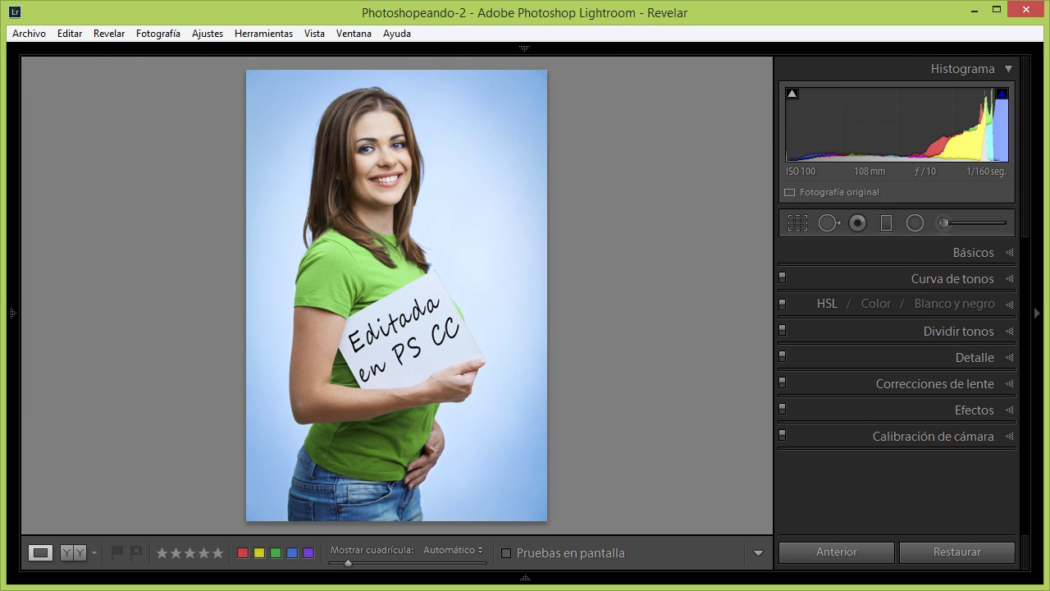
# Step: Look for the Photoshop-edited TIFF copy beside the original in the filmstrip
pyautogui.click(523, 577)
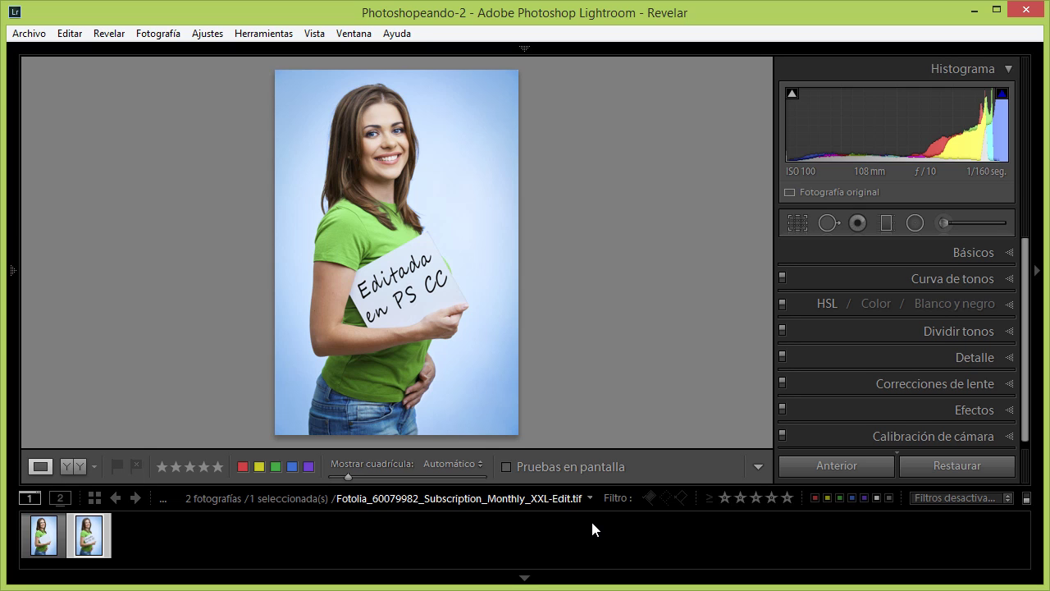
pyautogui.click(557, 576)
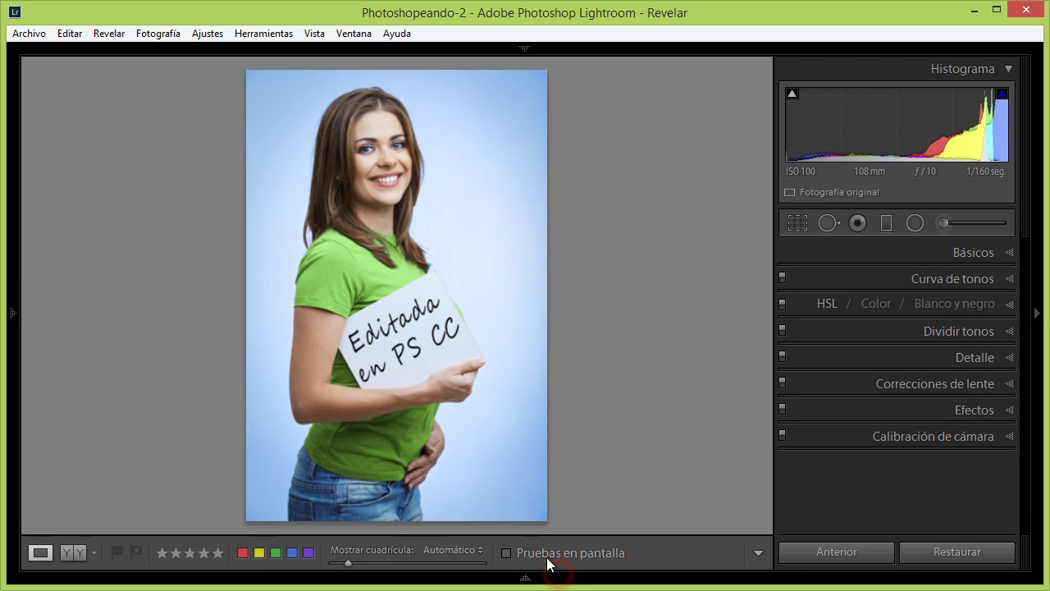
# Step: Review the external editing preferences for Photoshop CC, including file format, color space and bit depth, leaving them as they are
pyautogui.click(72, 34)
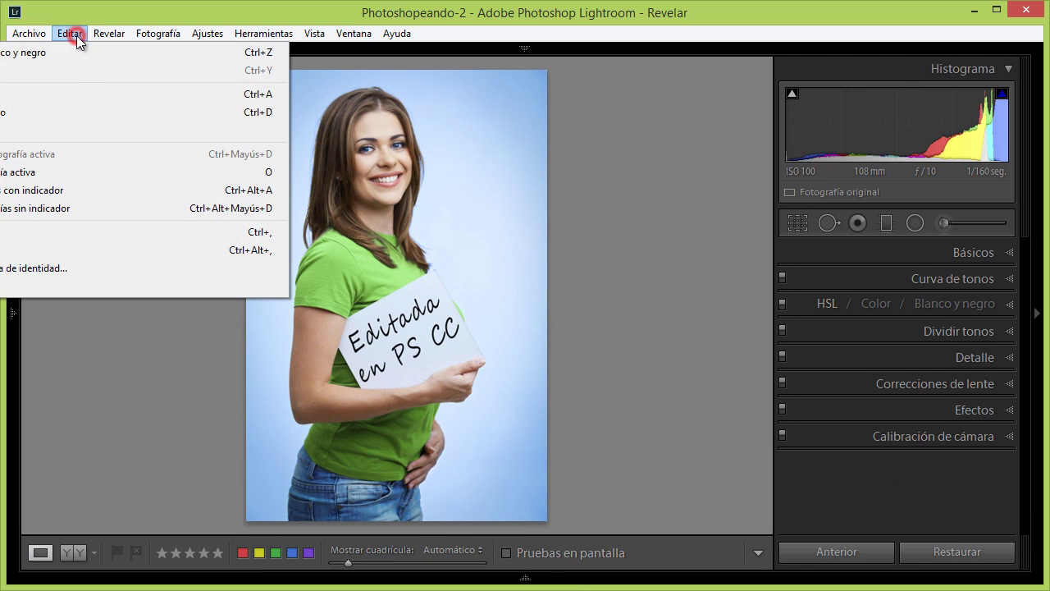
pyautogui.click(167, 235)
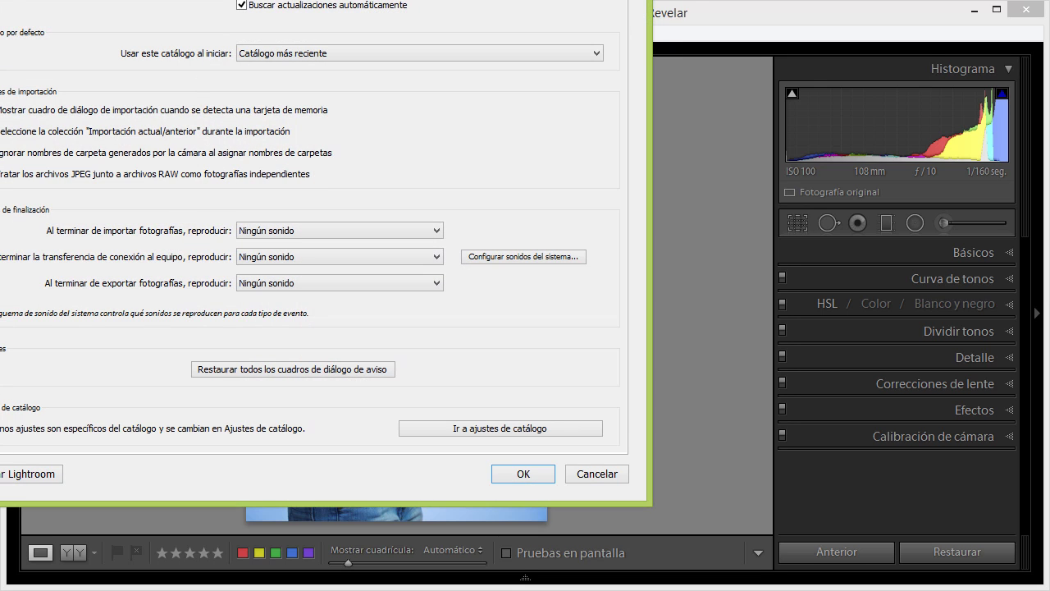
pyautogui.moveTo(273, 0); pyautogui.dragTo(341, 15)
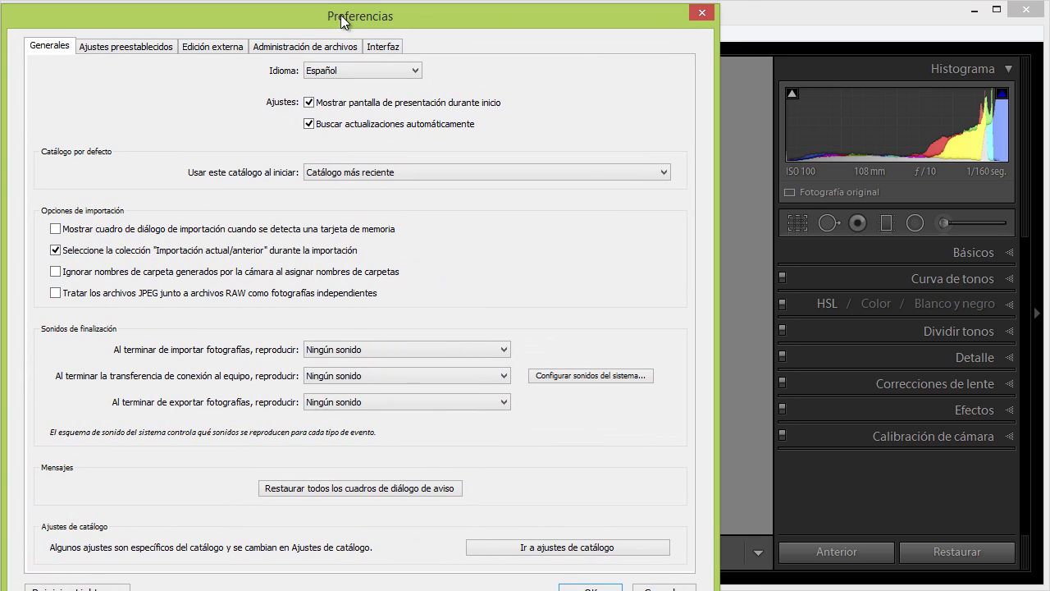
pyautogui.click(224, 47)
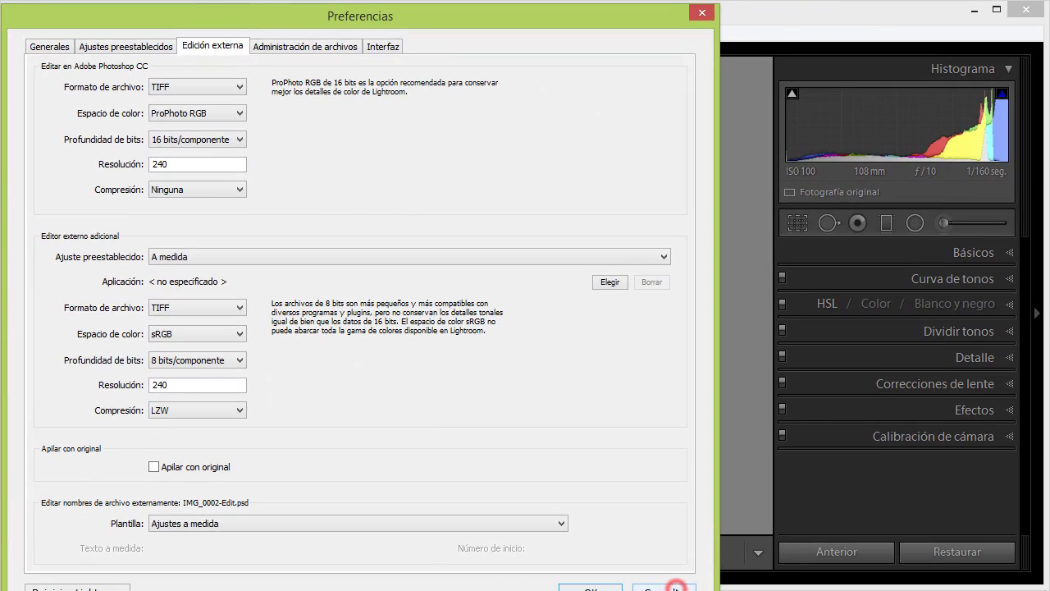
pyautogui.click(674, 588)
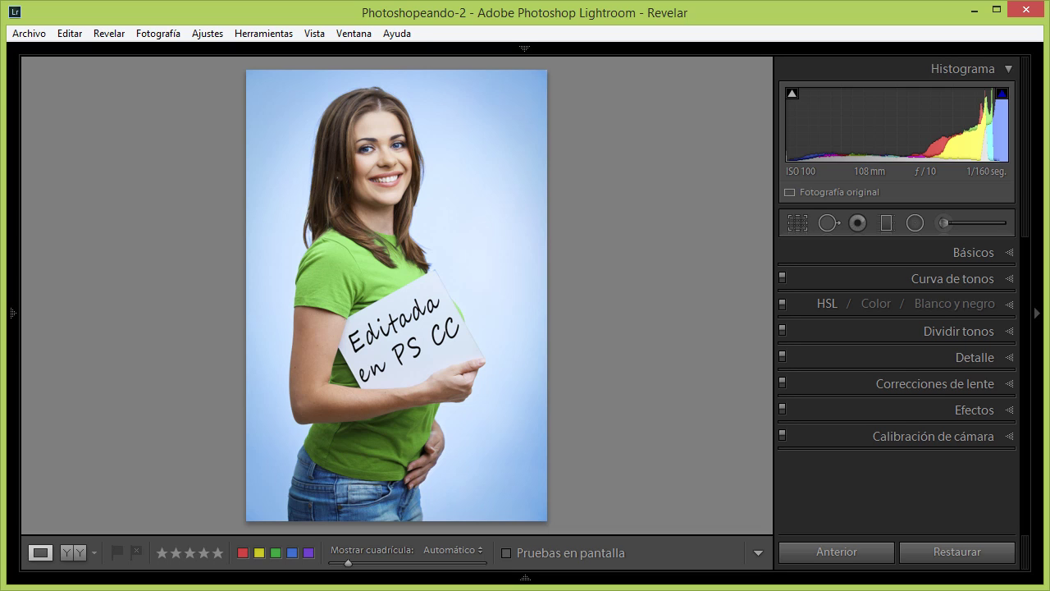
# Step: Convert the photo to black and white and crop it to just below the arm and slightly above the head
pyautogui.press('v')
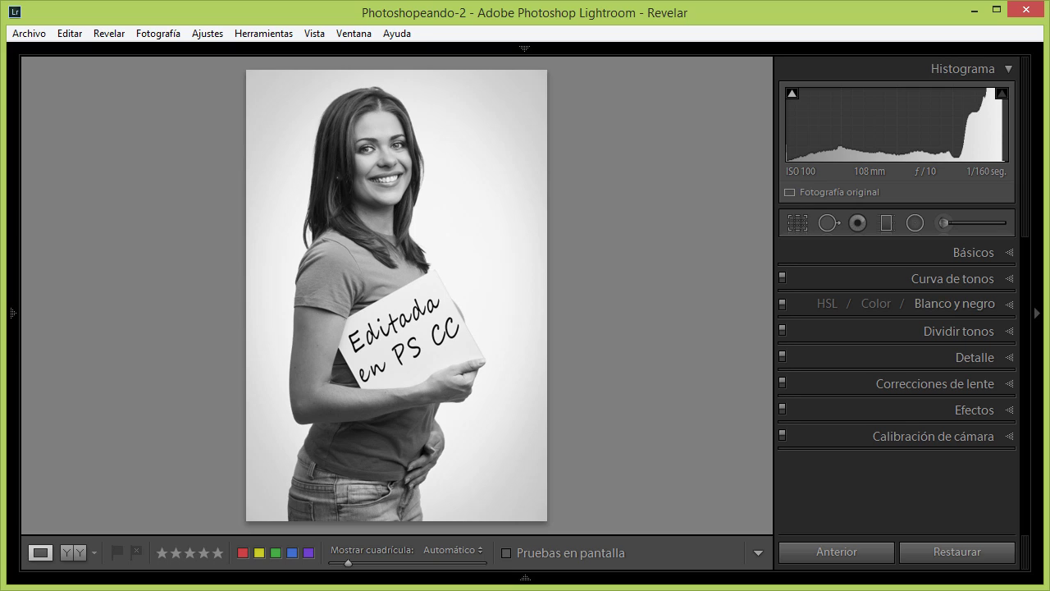
pyautogui.click(797, 220)
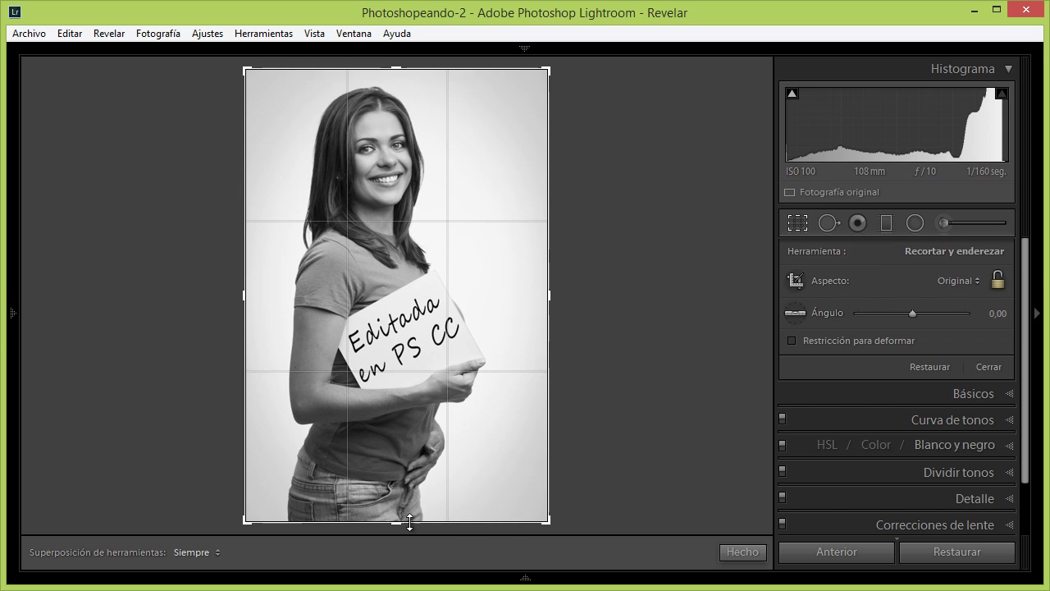
pyautogui.moveTo(394, 520); pyautogui.dragTo(371, 479)
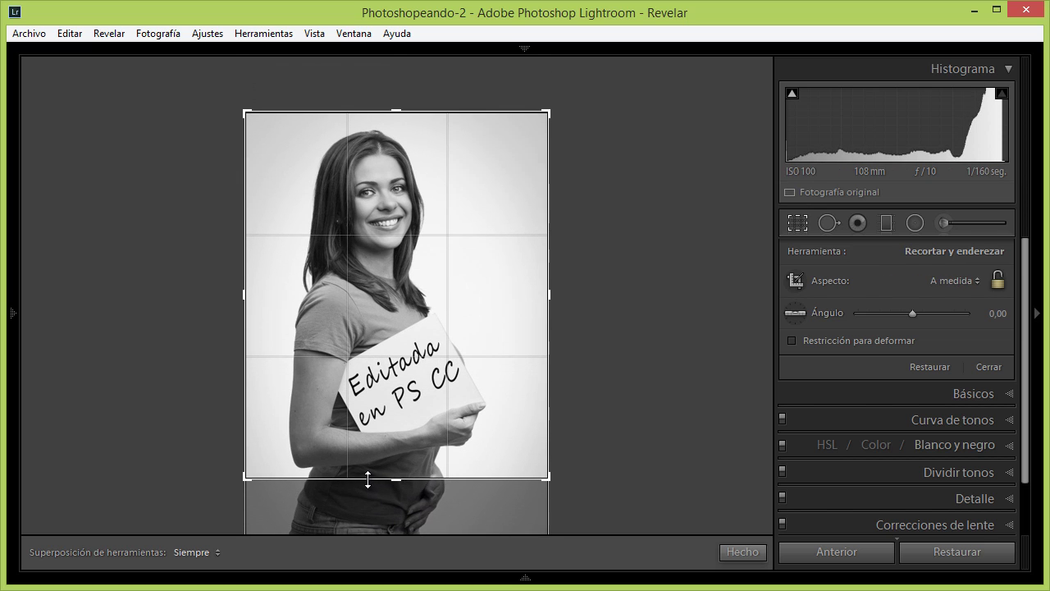
pyautogui.moveTo(399, 112); pyautogui.dragTo(400, 119)
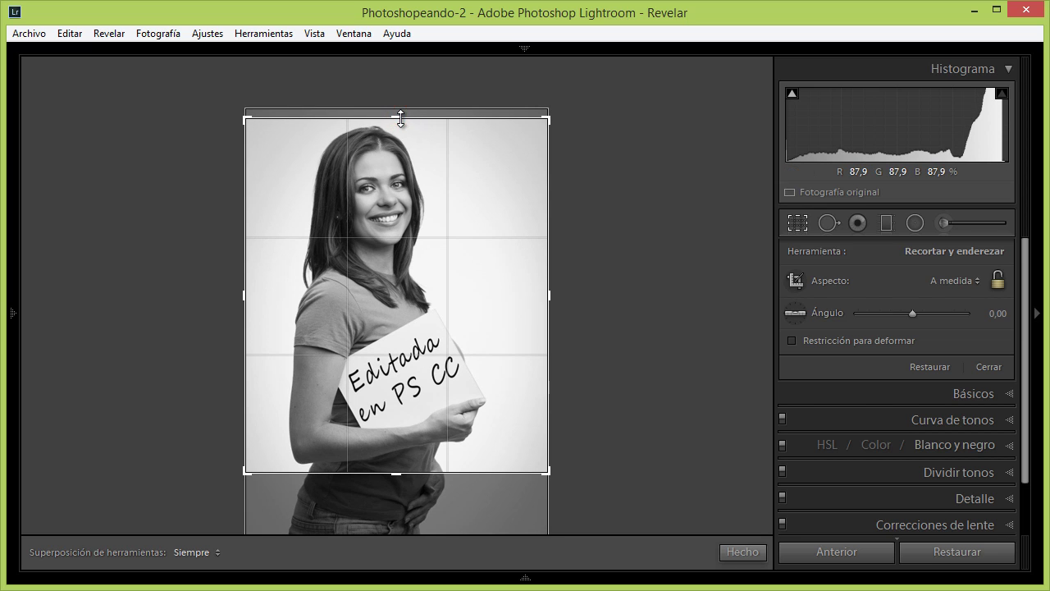
pyautogui.doubleClick(467, 328)
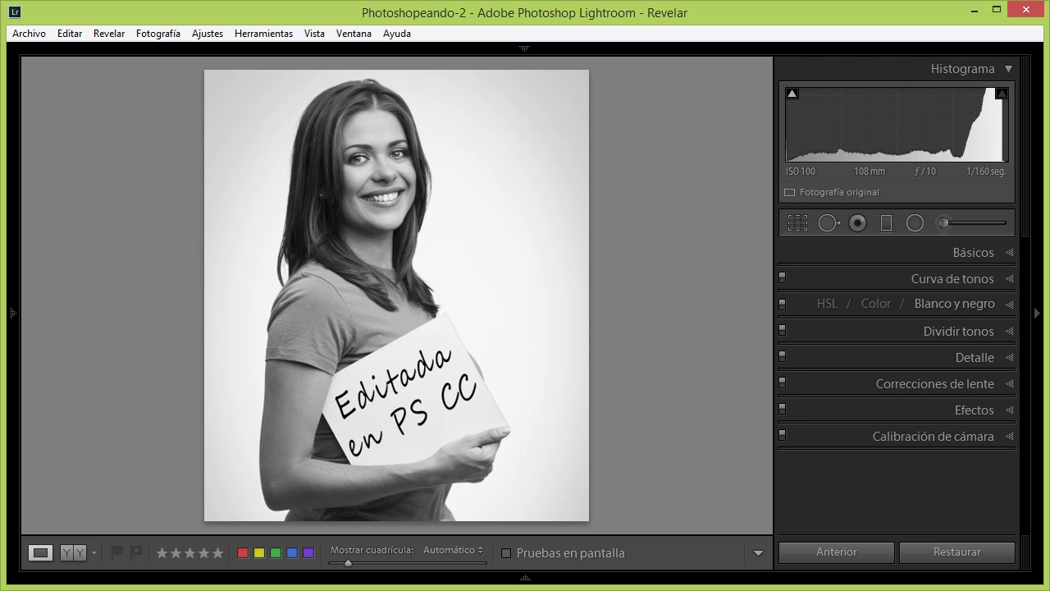
# Step: Open a copy with the Lightroom adjustments in Photoshop CC, inspect its layers, and close it without saving
pyautogui.rightClick(400, 468)
pyautogui.moveTo(481, 149)
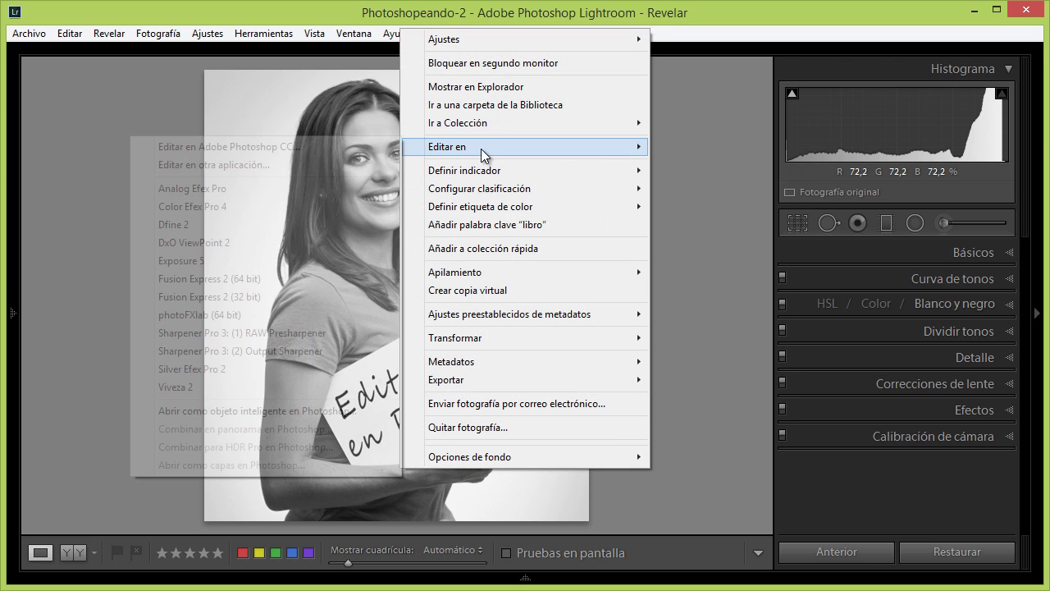
pyautogui.click(356, 146)
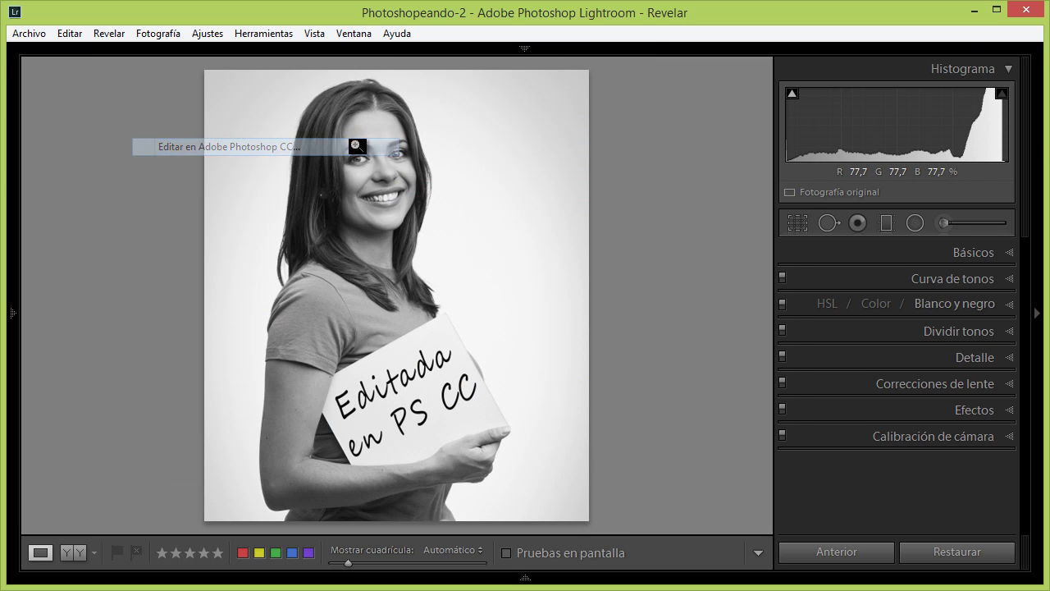
pyautogui.moveTo(973, 136); pyautogui.dragTo(491, 92)
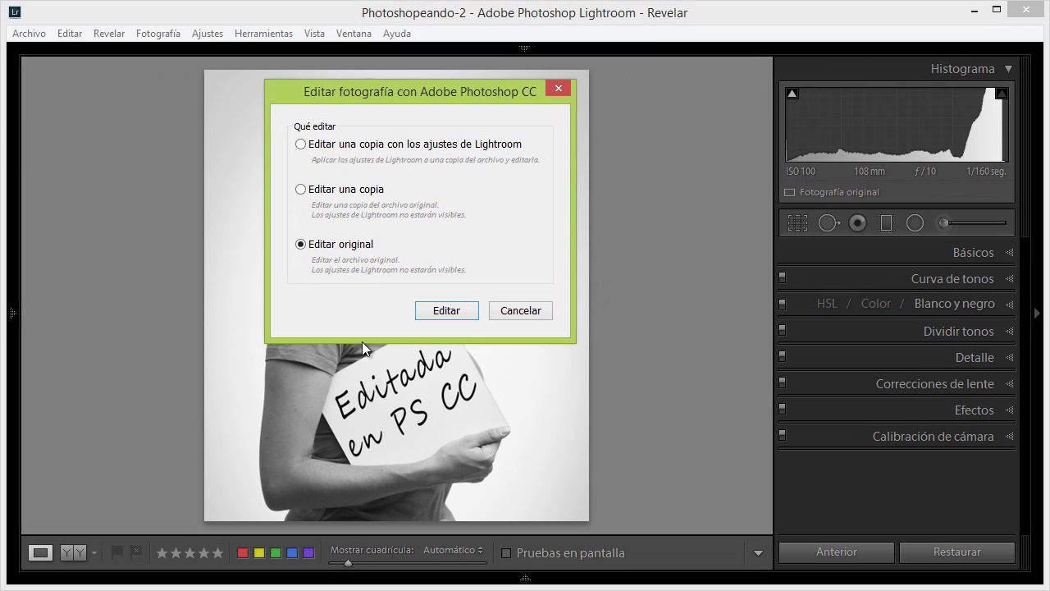
pyautogui.click(301, 144)
pyautogui.click(463, 314)
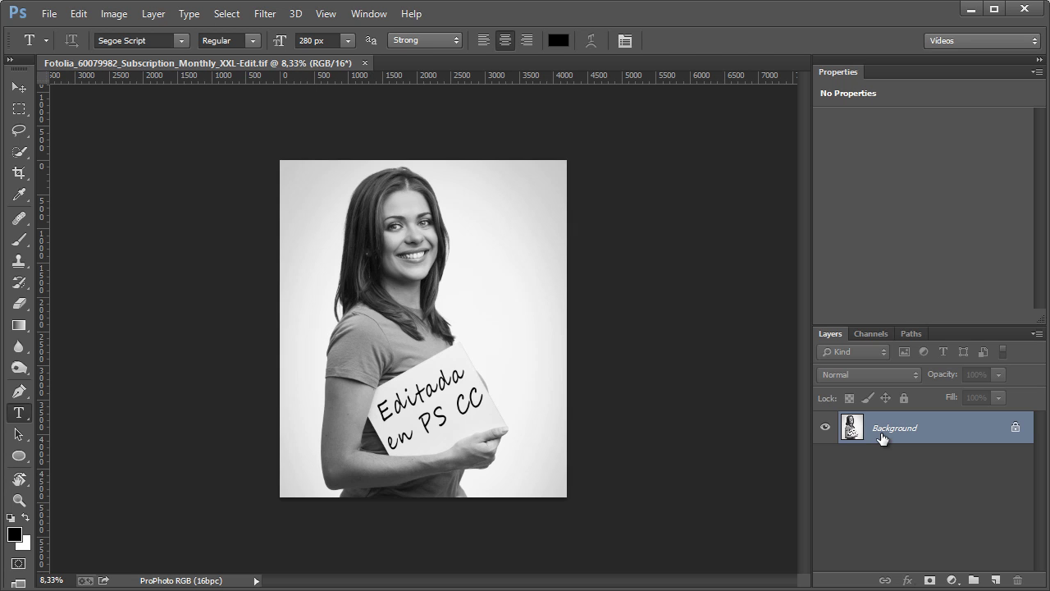
pyautogui.click(365, 64)
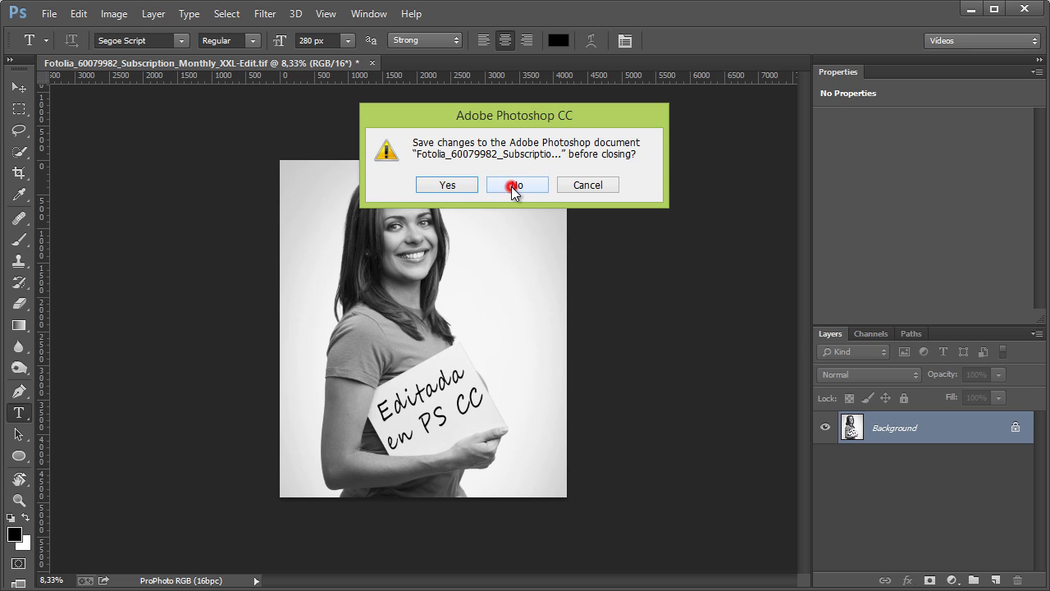
pyautogui.click(514, 186)
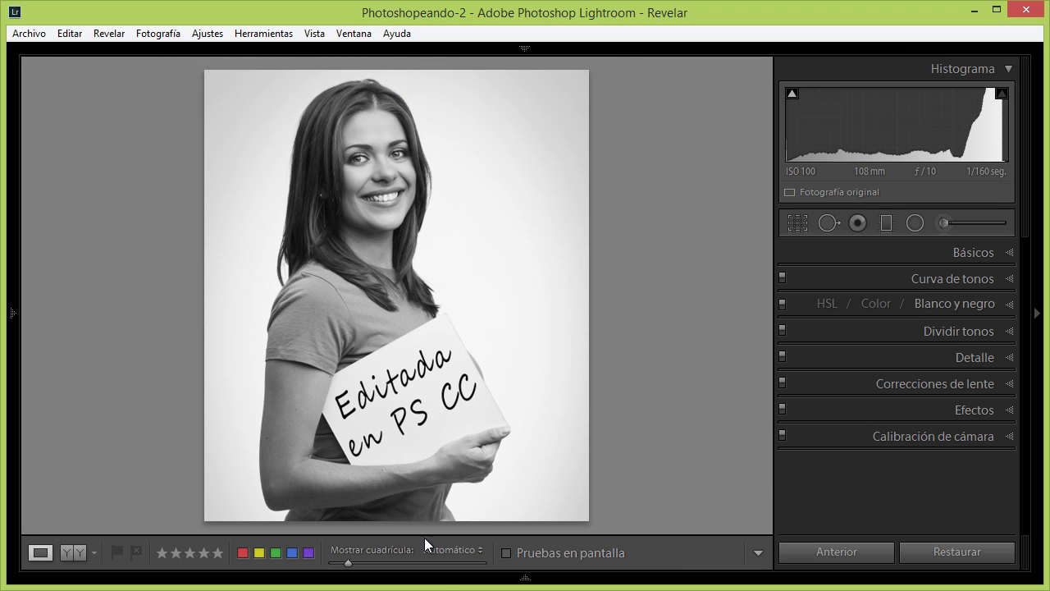
# Step: Open the original TIFF in Photoshop CC using Editar original and select its text layer
pyautogui.rightClick(379, 455)
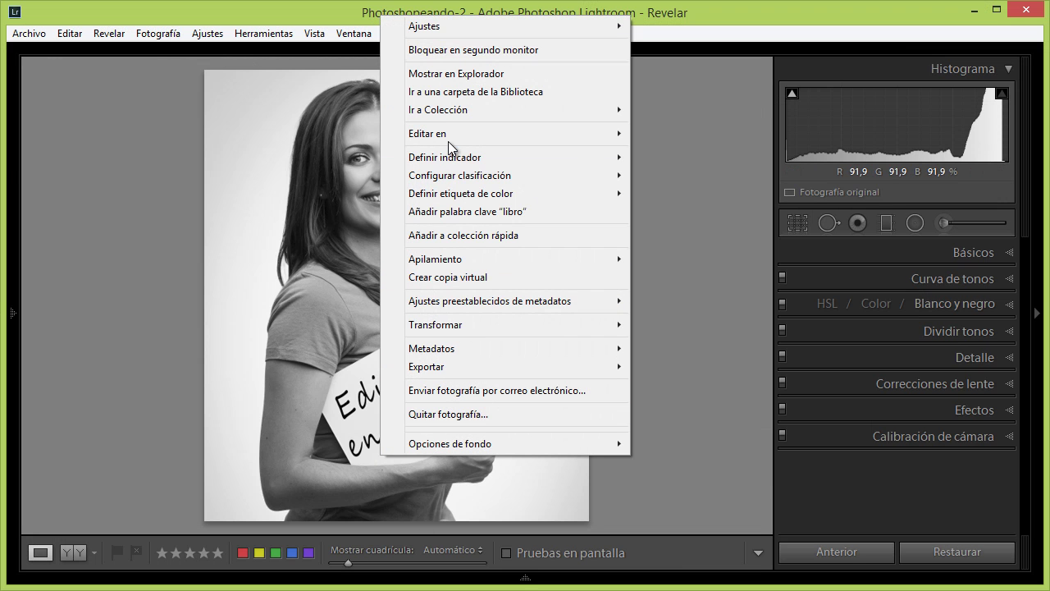
pyautogui.moveTo(450, 148)
pyautogui.click(348, 133)
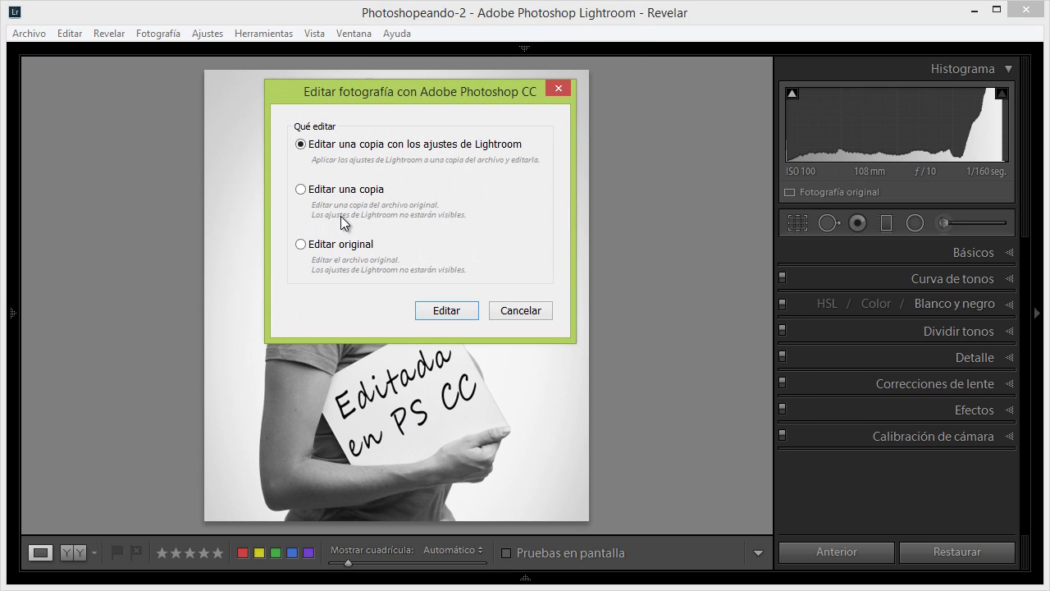
pyautogui.click(300, 244)
pyautogui.click(464, 314)
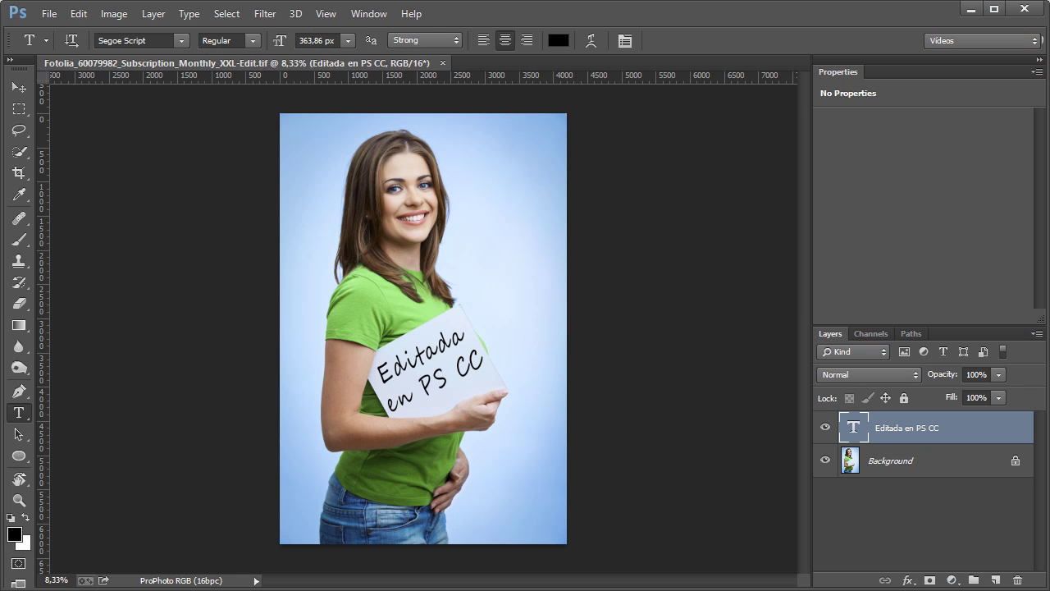
pyautogui.click(909, 462)
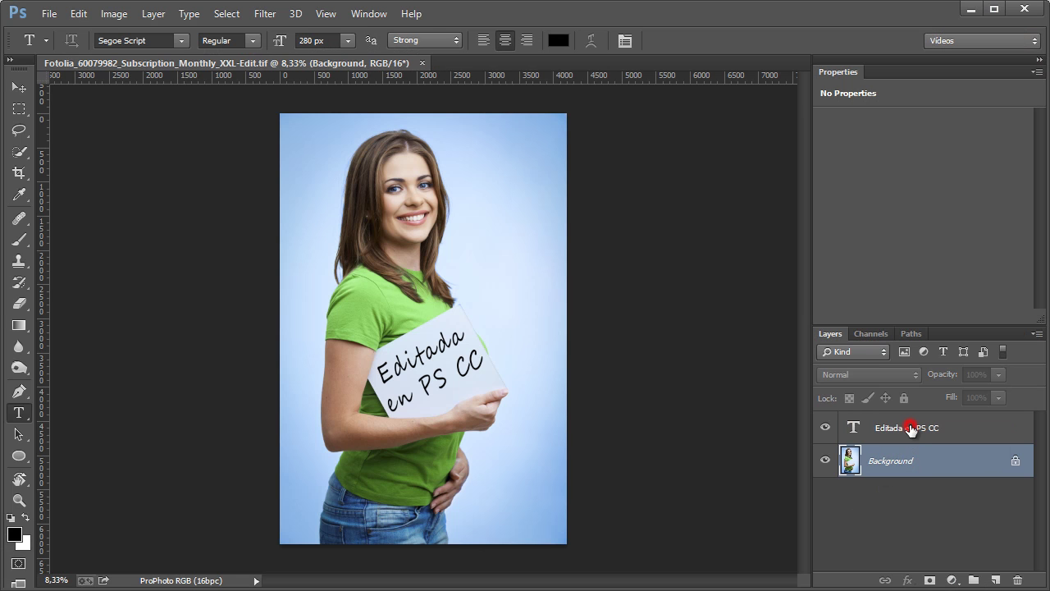
pyautogui.click(911, 427)
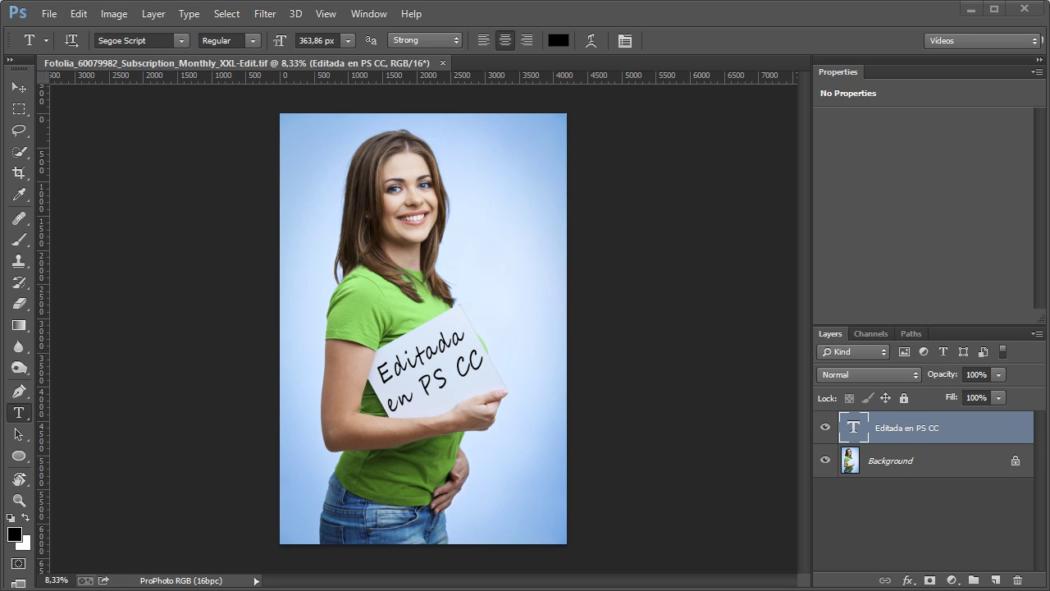
# Step: Replace "Editada" with "Reeditada" in the card text and reduce that line's size to 318,38 px to fit the card
pyautogui.press('Return')
pyautogui.doubleClick(415, 354)
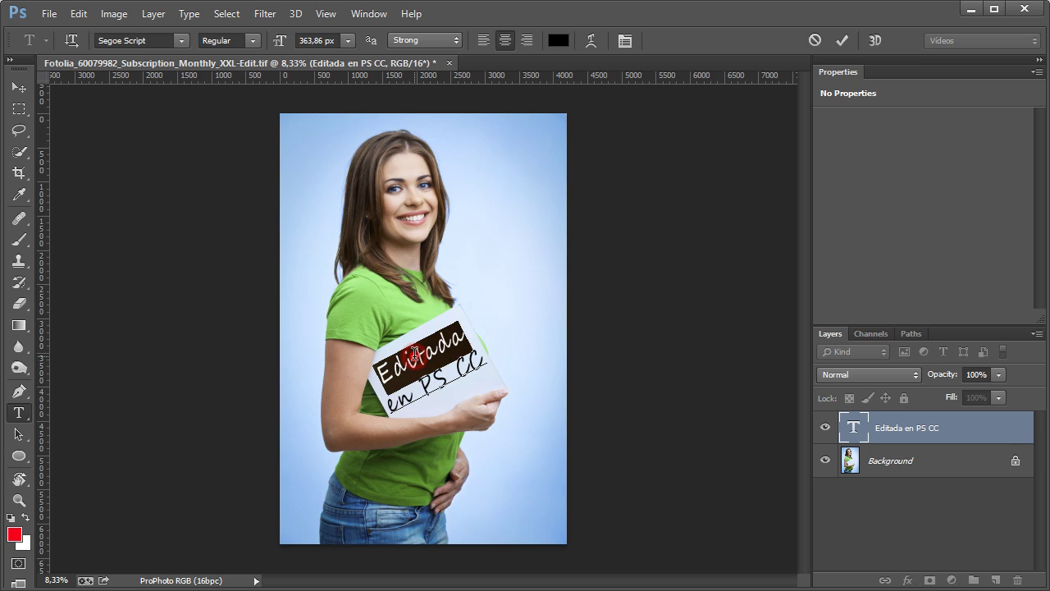
pyautogui.write('Reeditada')
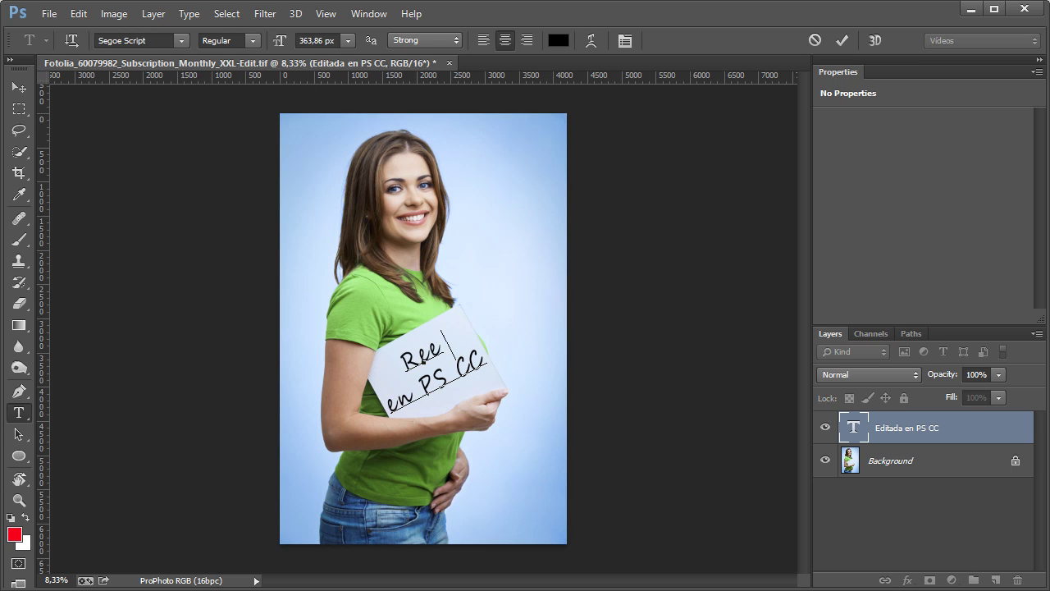
pyautogui.hotkey('shift', 'Home')
pyautogui.hotkey('ctrl', 'shift', ',')
pyautogui.hotkey('ctrl', 'shift', ',')
pyautogui.hotkey('ctrl', 'shift', ',')
pyautogui.hotkey('ctrl', 'shift', ',')
pyautogui.hotkey('ctrl', 'shift', ',')
pyautogui.hotkey('ctrl', 'shift', ',')
pyautogui.hotkey('ctrl', 'shift', ',')
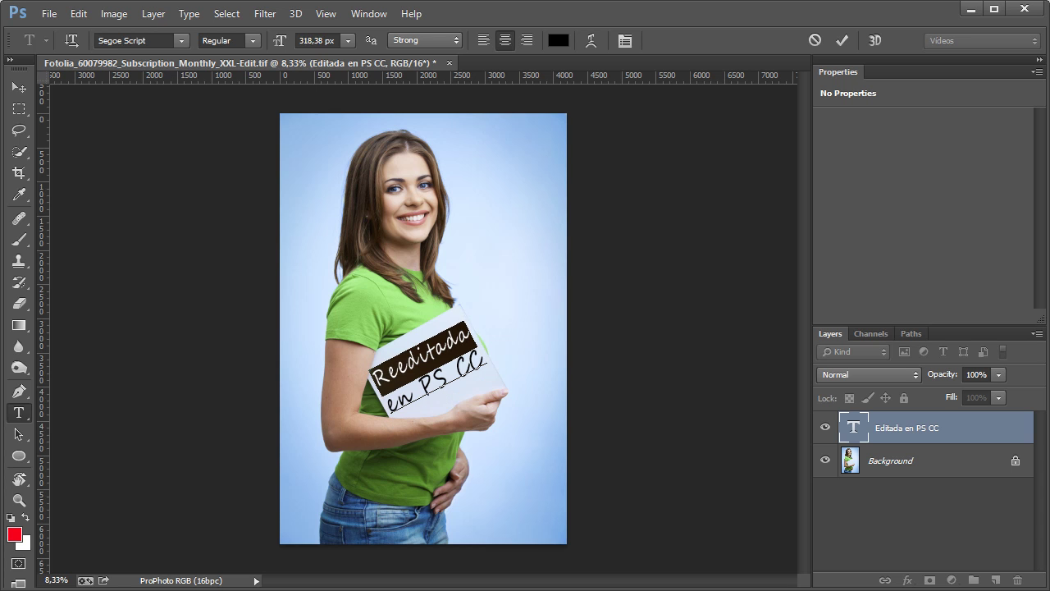
pyautogui.hotkey('ctrl', 'Return')
# Step: Recolor the card text red with #b30000 and reset the foreground and background colors to their defaults
pyautogui.click(15, 534)
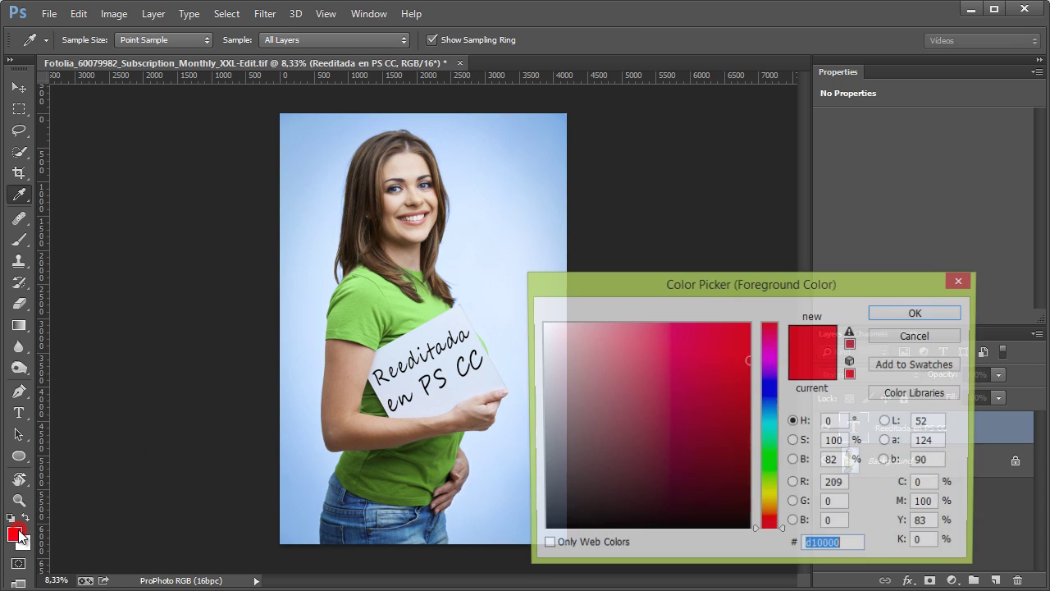
pyautogui.moveTo(749, 394)
pyautogui.mouseDown()
pyautogui.moveTo(750, 361)
pyautogui.moveTo(748, 385)
pyautogui.mouseUp()
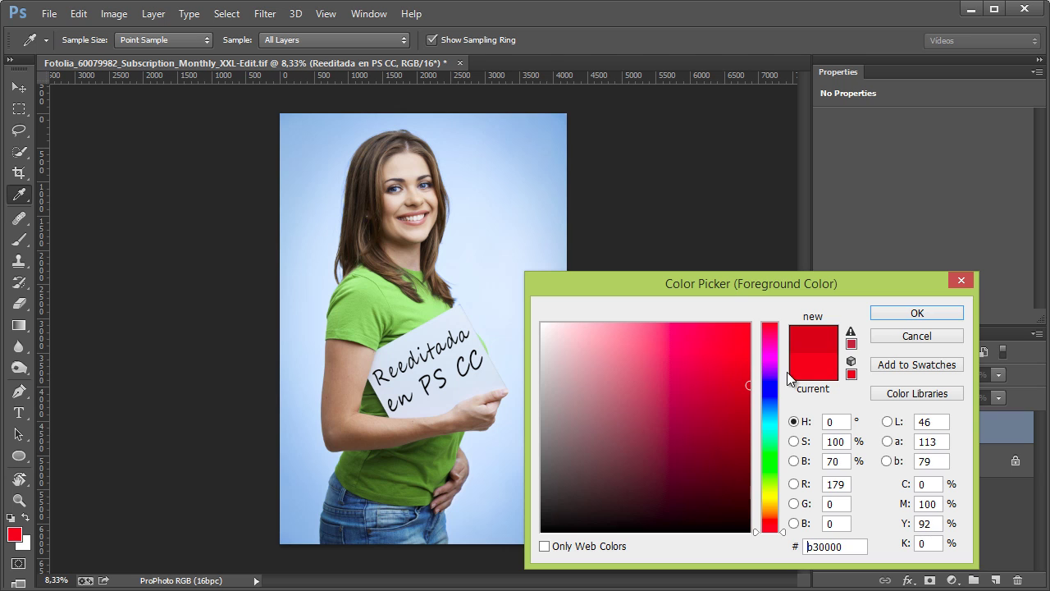
pyautogui.click(919, 310)
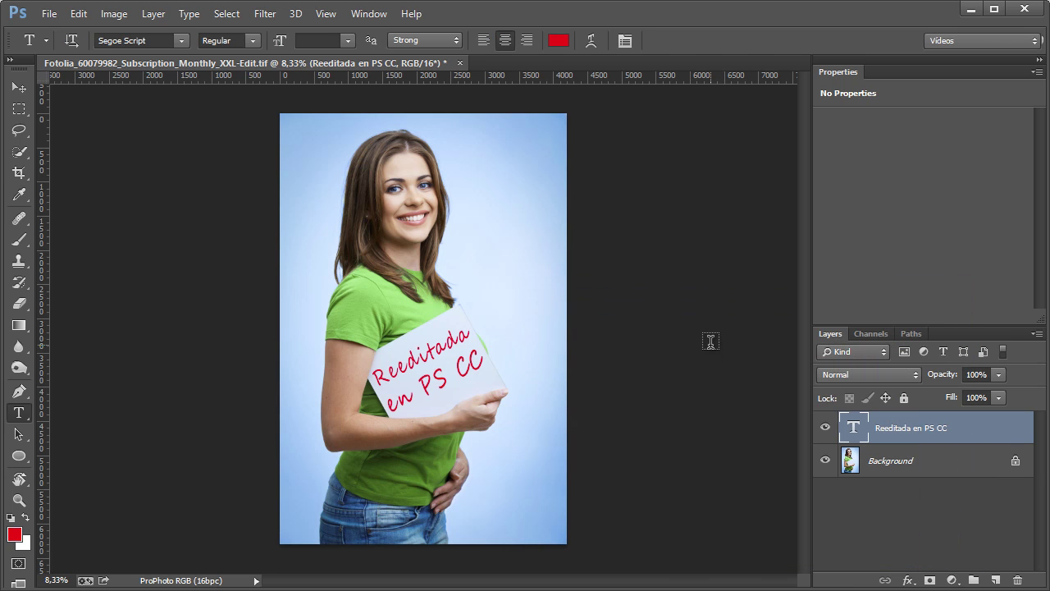
pyautogui.press('d')
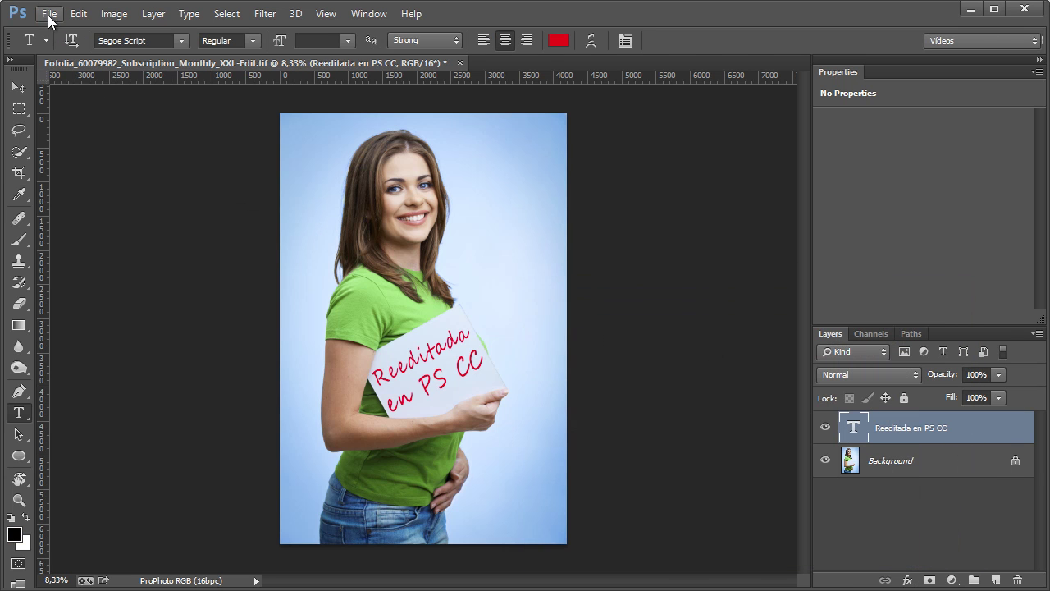
# Step: Save the edited TIFF under its existing name and close it to return to Lightroom
pyautogui.click(49, 15)
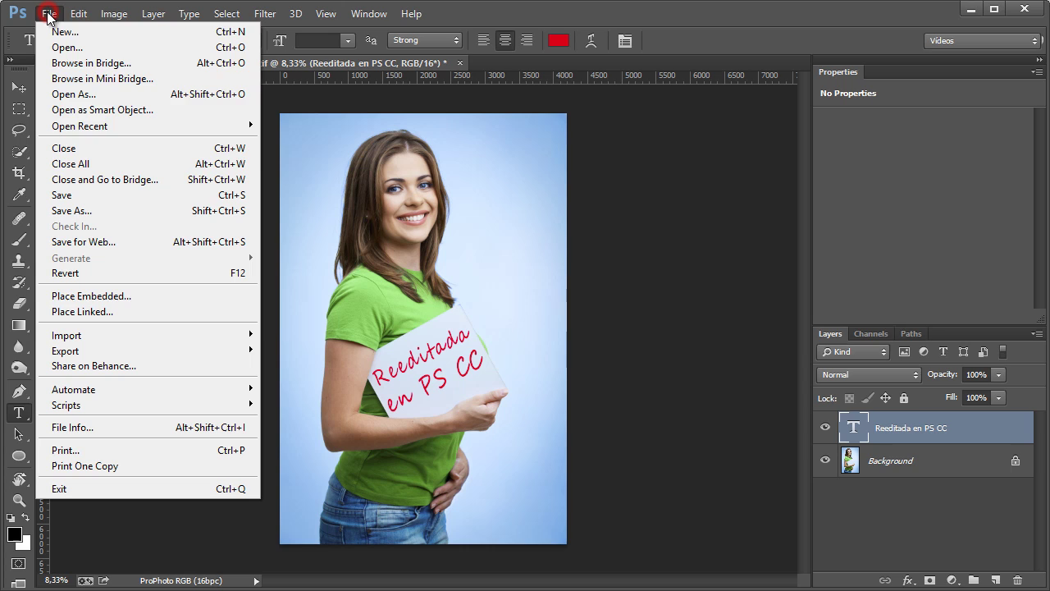
pyautogui.click(58, 195)
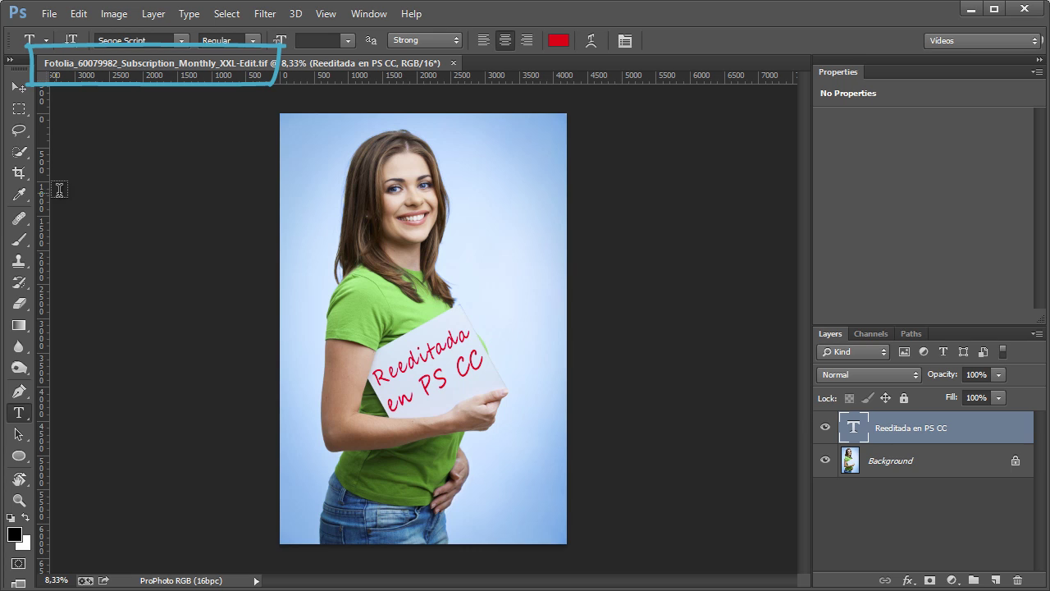
pyautogui.click(452, 63)
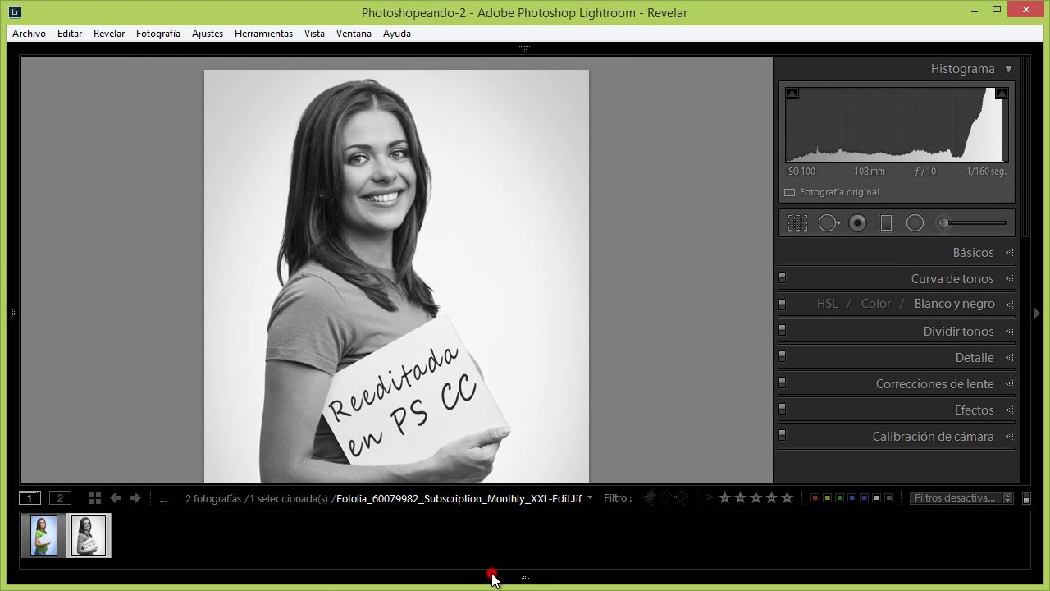
# Step: Check the updated TIFF in Lightroom's filmstrip and switch the photo back to color
pyautogui.click(492, 576)
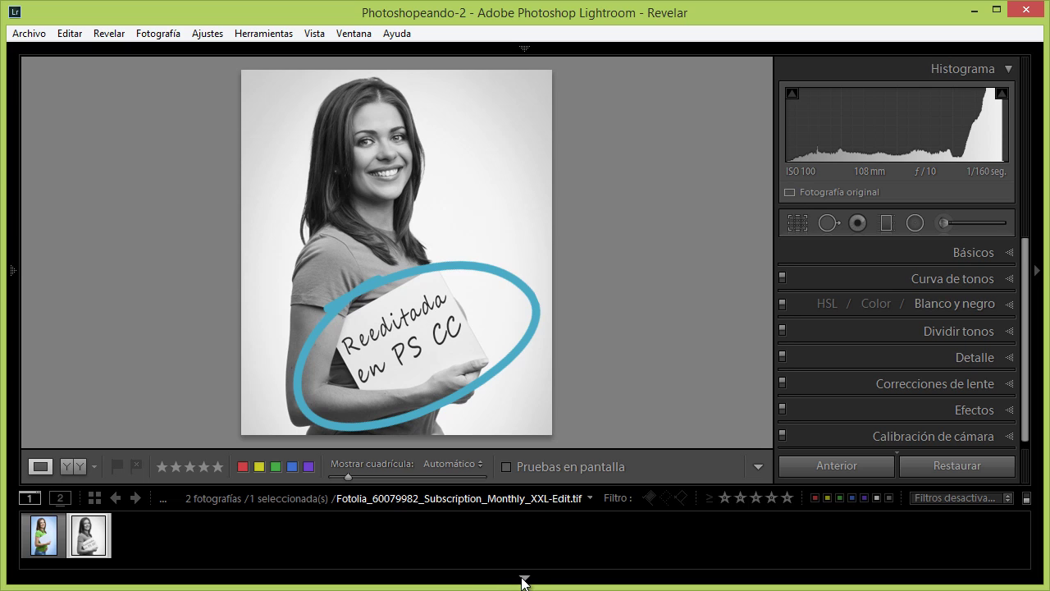
pyautogui.click(523, 577)
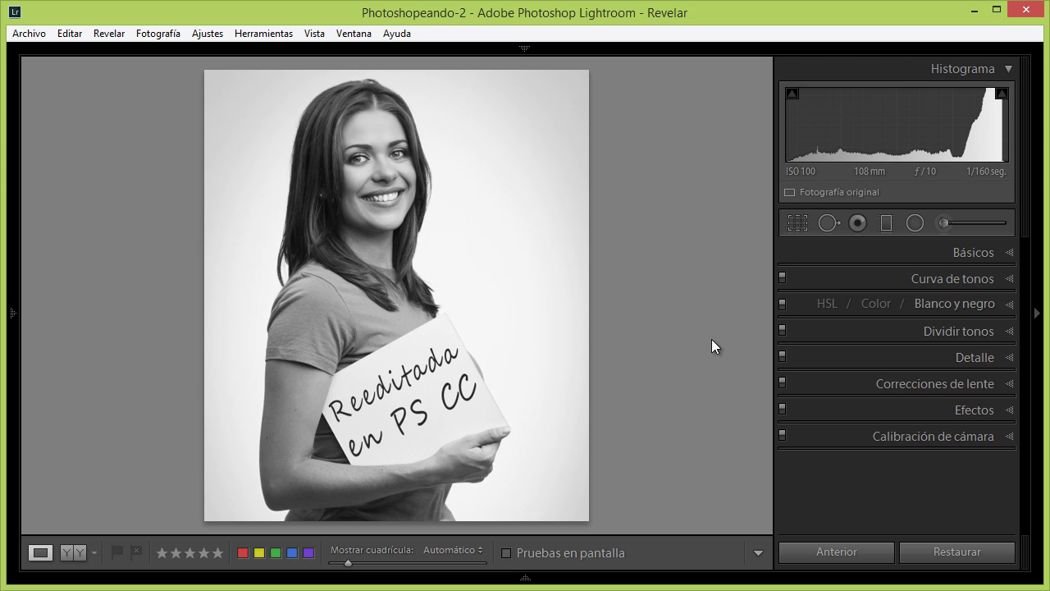
pyautogui.press('v')
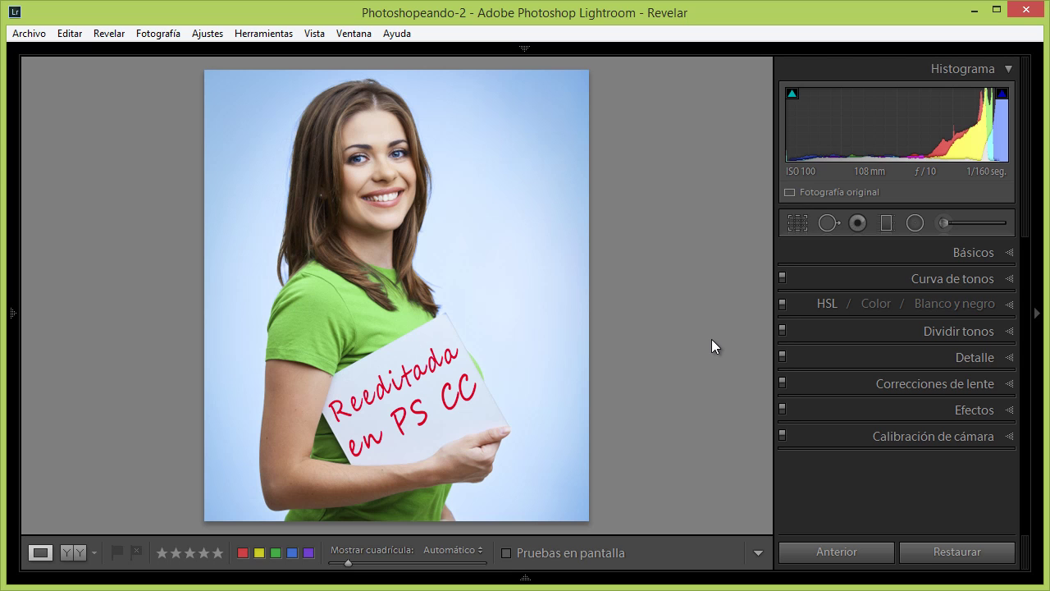
# Step: Try shifting the photo upward inside the crop frame, undo the shift, and leave the crop tool
pyautogui.press('r')
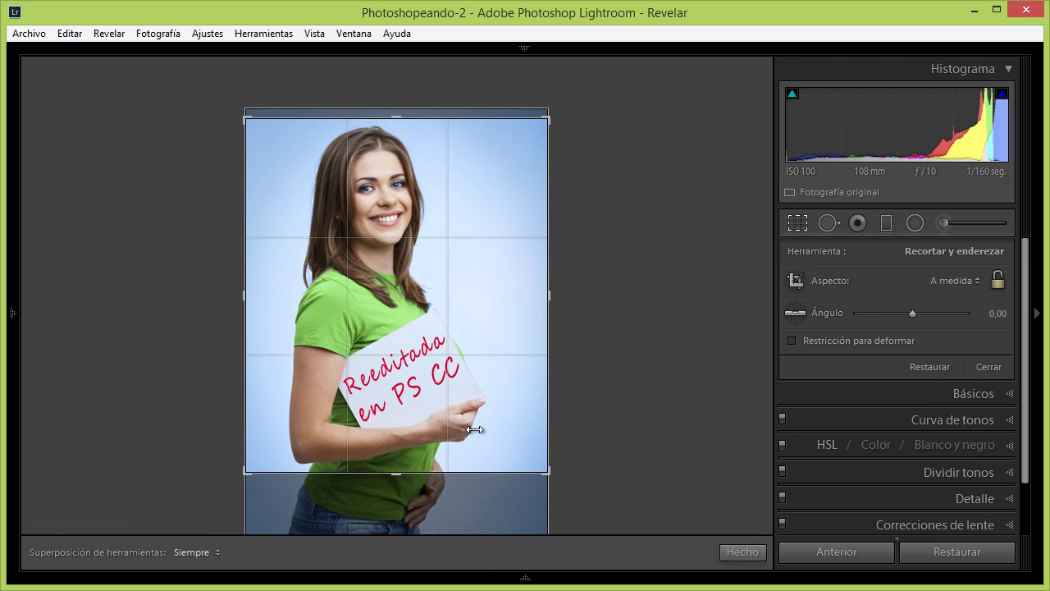
pyautogui.moveTo(412, 415); pyautogui.dragTo(416, 378)
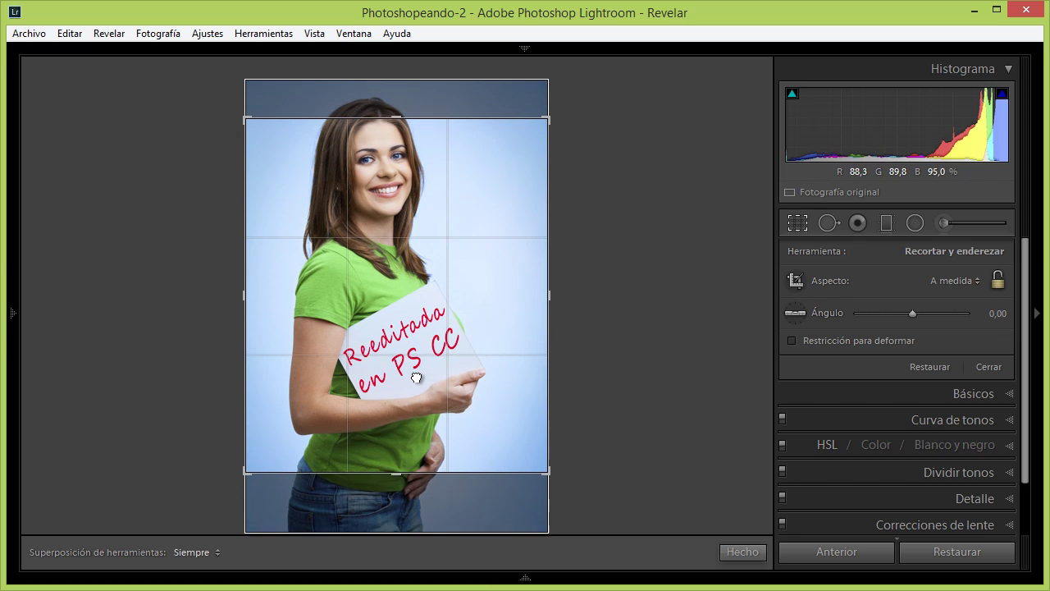
pyautogui.hotkey('ctrl', 'z')
pyautogui.press('r')
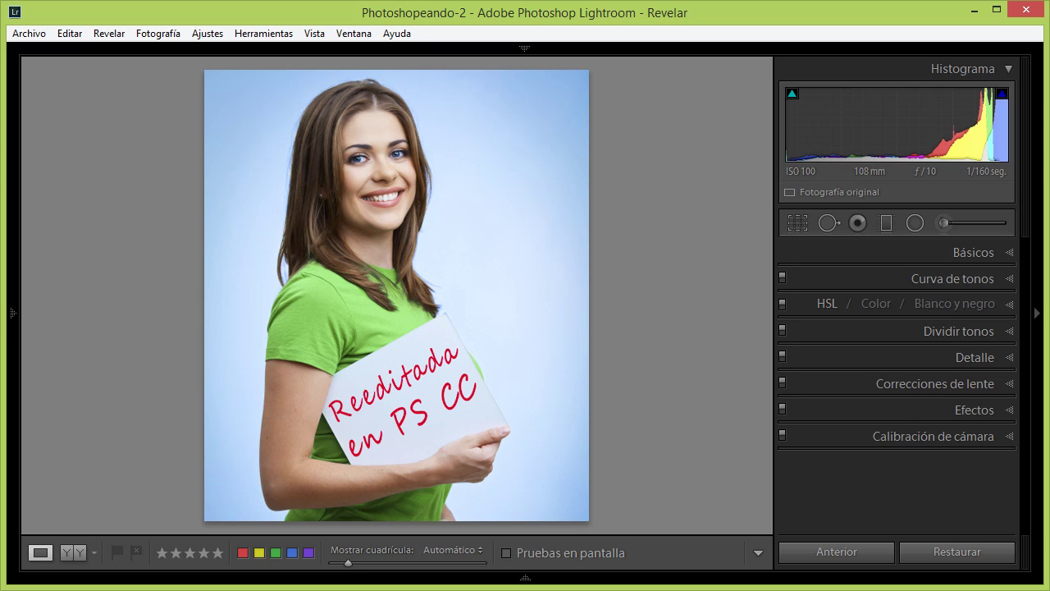
# Step: Show the filmstrip, select the original Fotolia_60079982_Subscription_Monthly_XXL.dng, and open it as a smart object in Photoshop
pyautogui.click(524, 581)
pyautogui.click(45, 541)
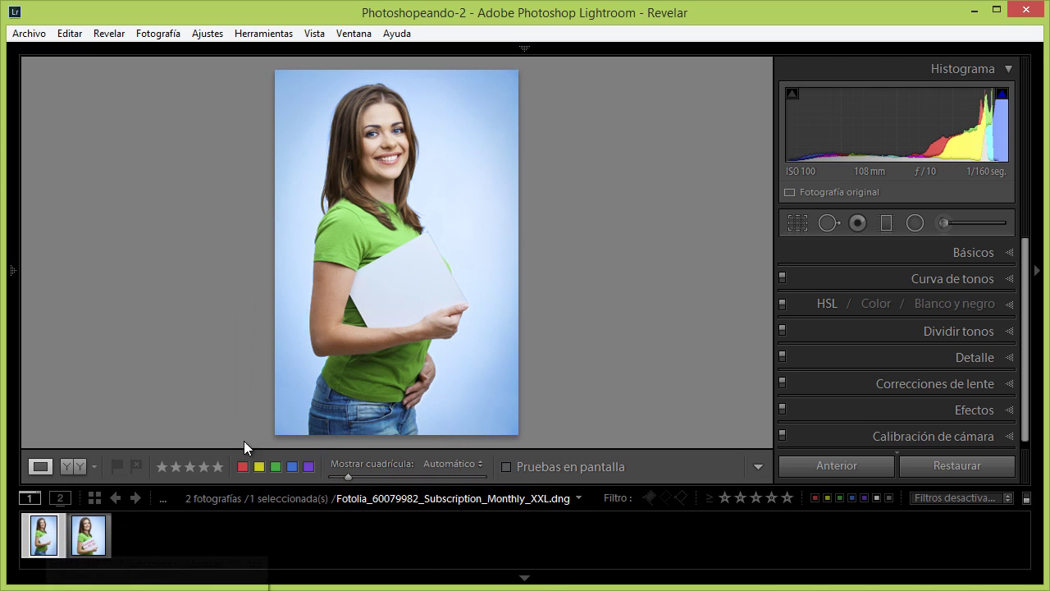
pyautogui.rightClick(328, 395)
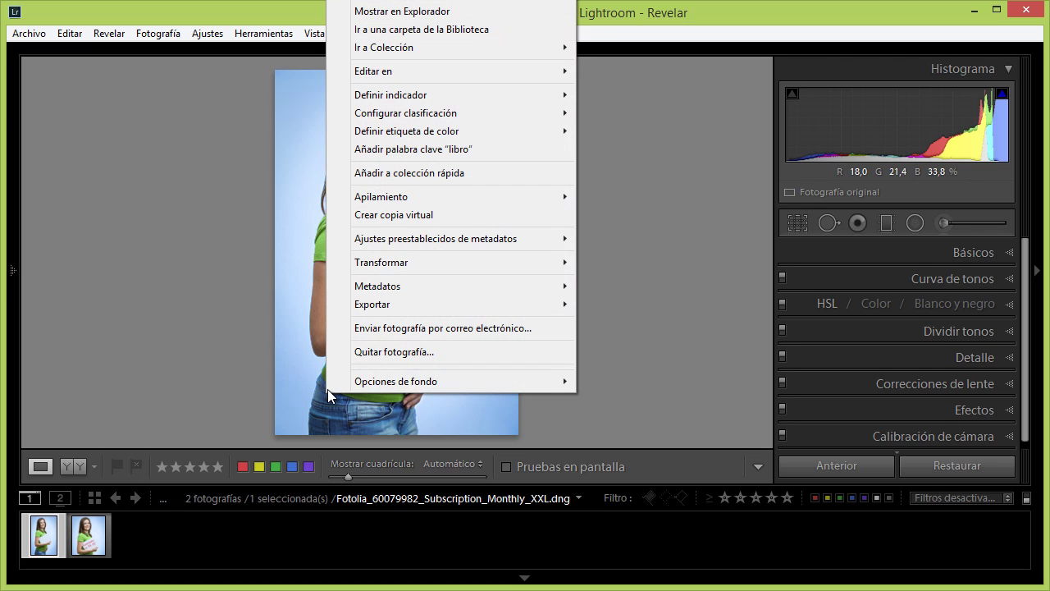
pyautogui.moveTo(396, 70)
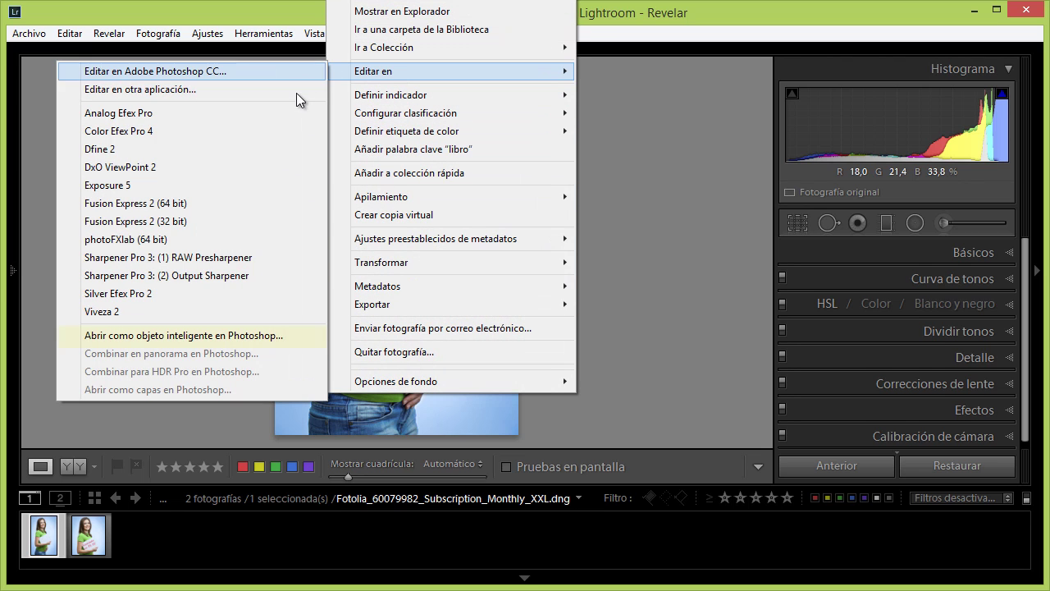
pyautogui.click(314, 341)
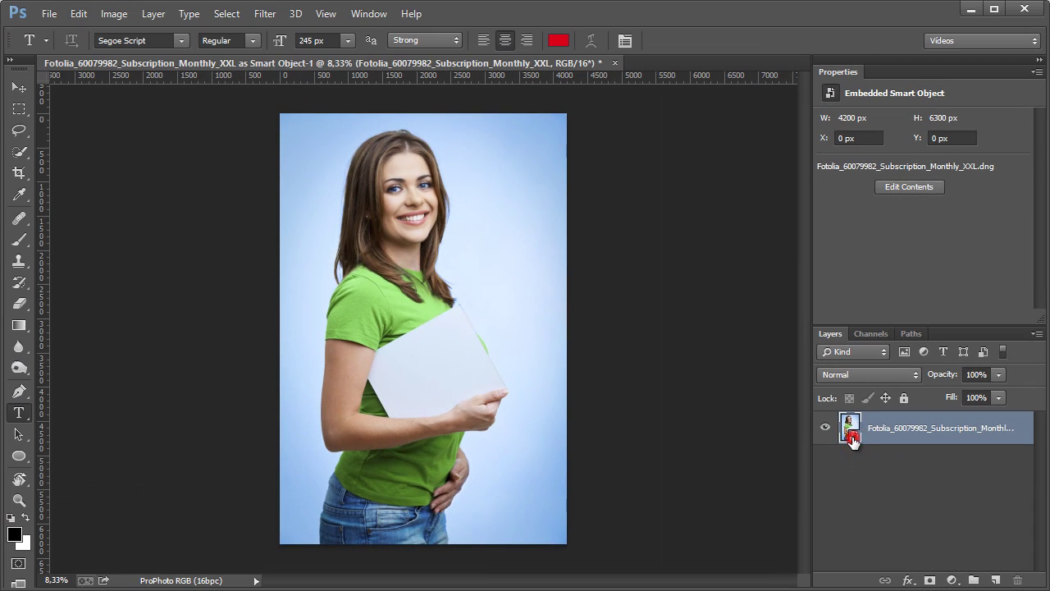
# Step: Open the smart object's contents in Camera Raw and examine the Adjustment Brush settings applied to the photo's background
pyautogui.doubleClick(852, 428)
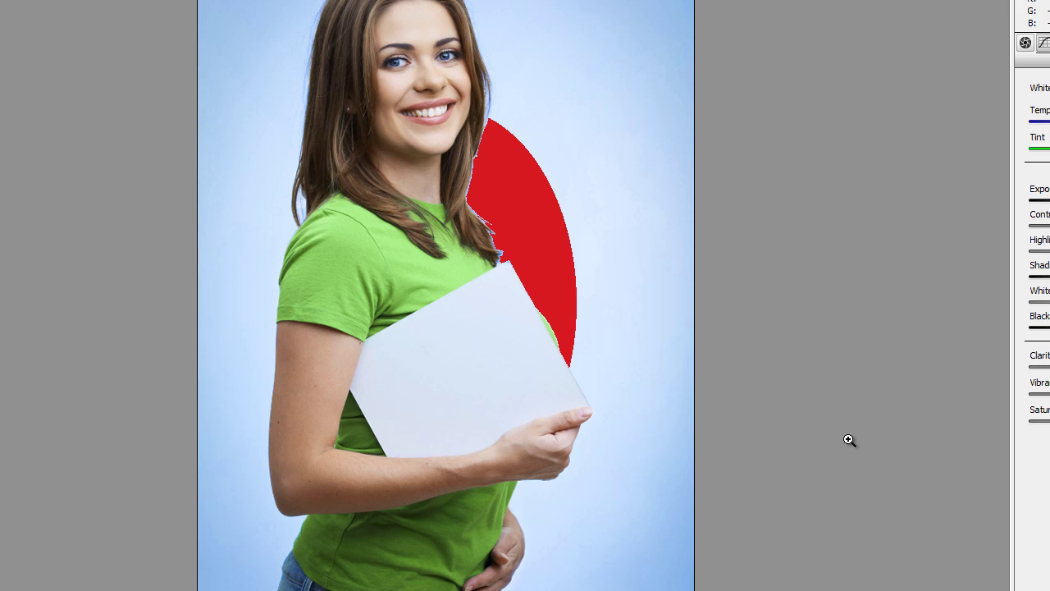
pyautogui.press('f')
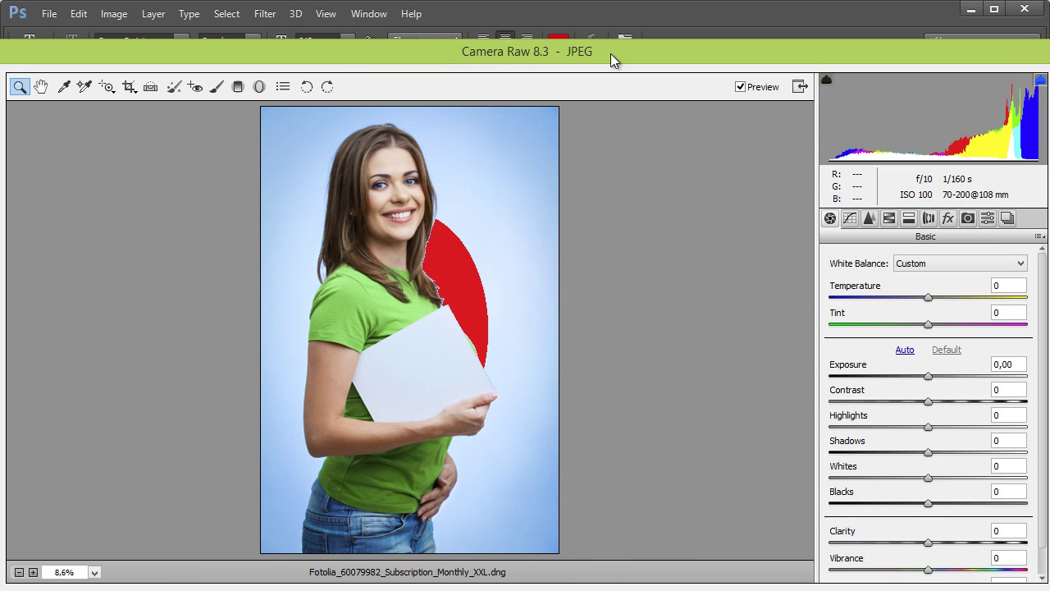
pyautogui.moveTo(610, 54); pyautogui.dragTo(627, 19)
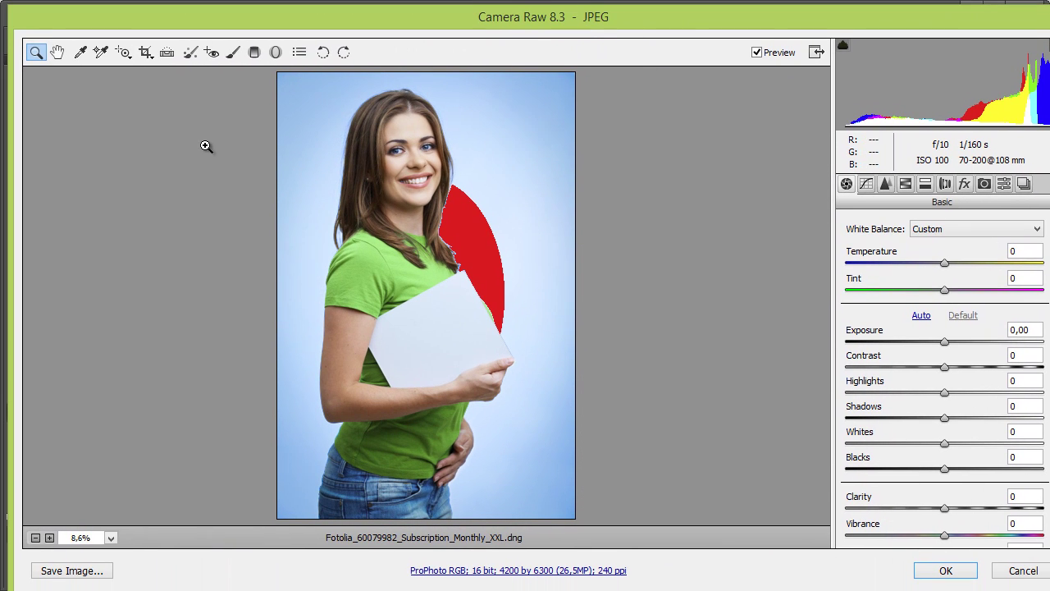
pyautogui.click(233, 54)
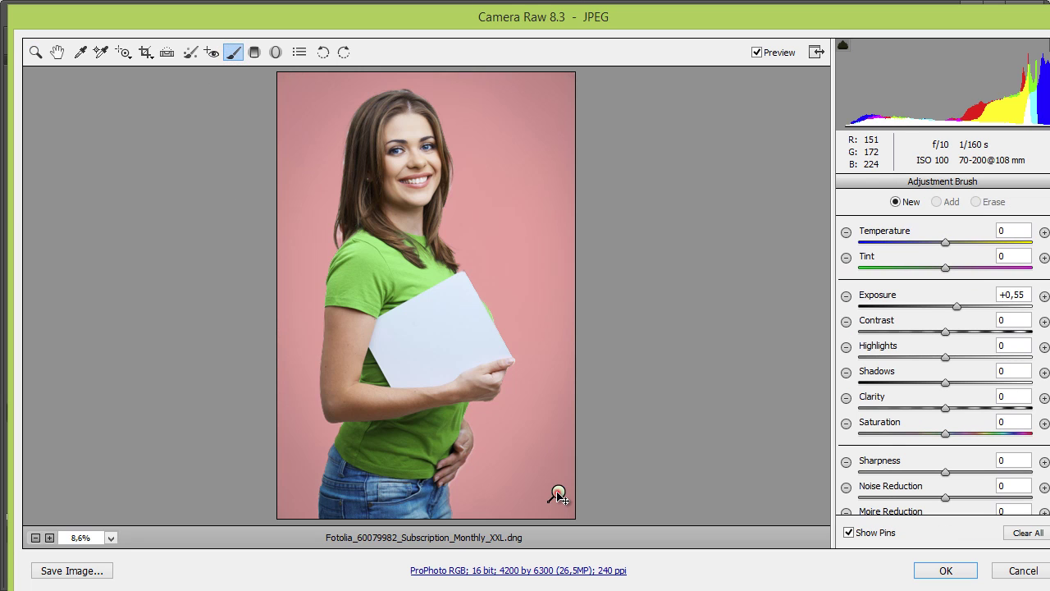
pyautogui.click(558, 494)
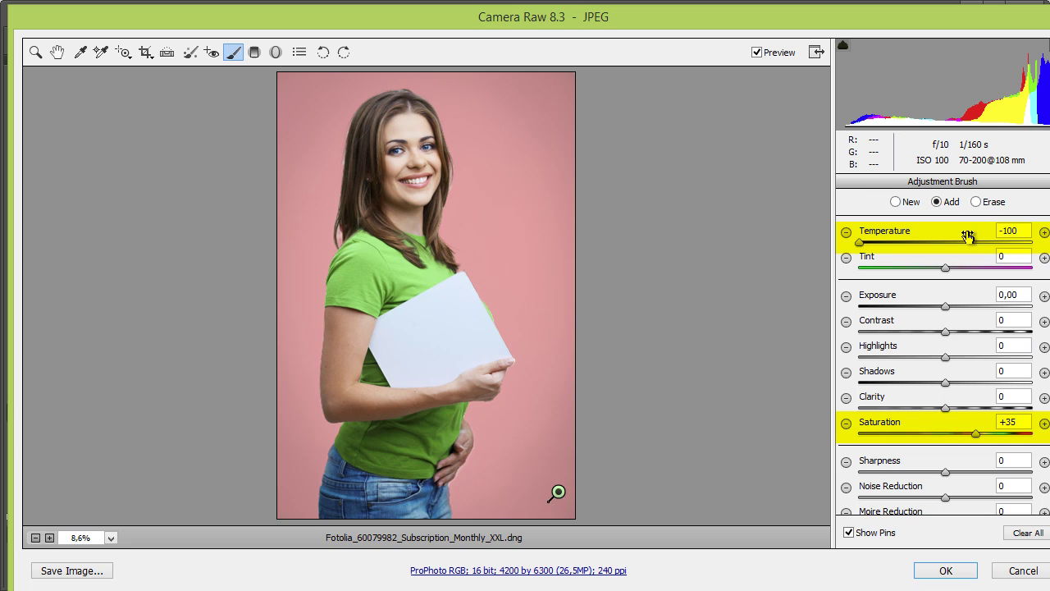
pyautogui.press('h')
# Step: Set the post-crop vignetting amount to +78 in Camera Raw and apply it to the smart object
pyautogui.click(970, 185)
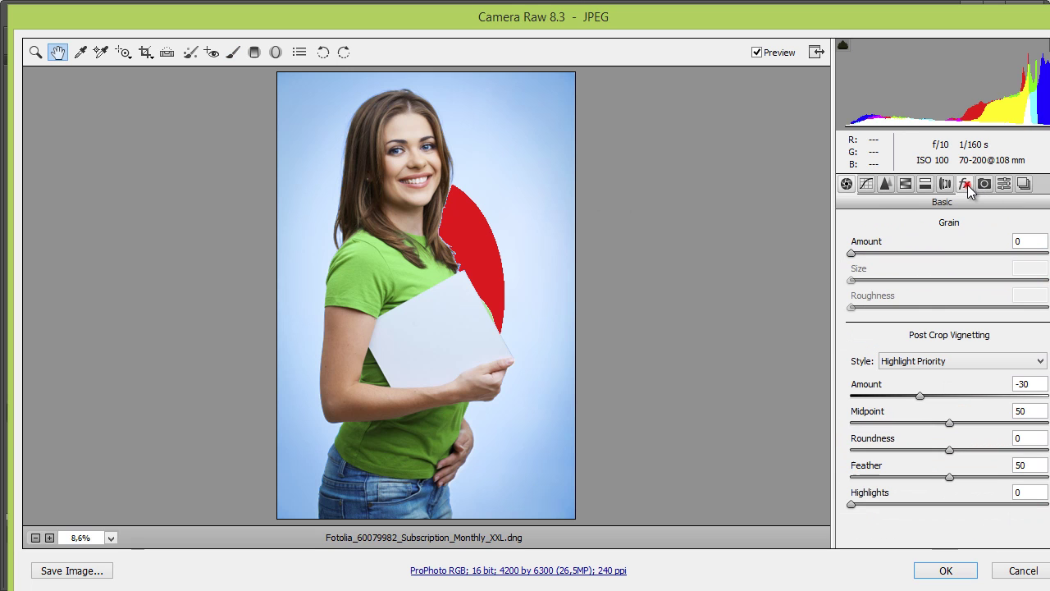
pyautogui.click(1035, 384)
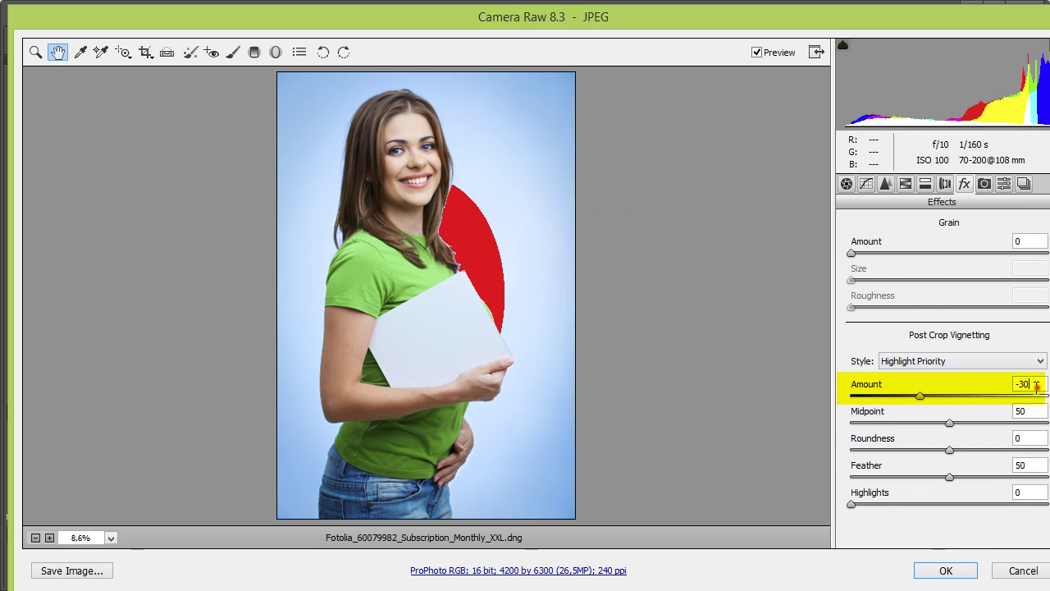
pyautogui.doubleClick(1035, 384)
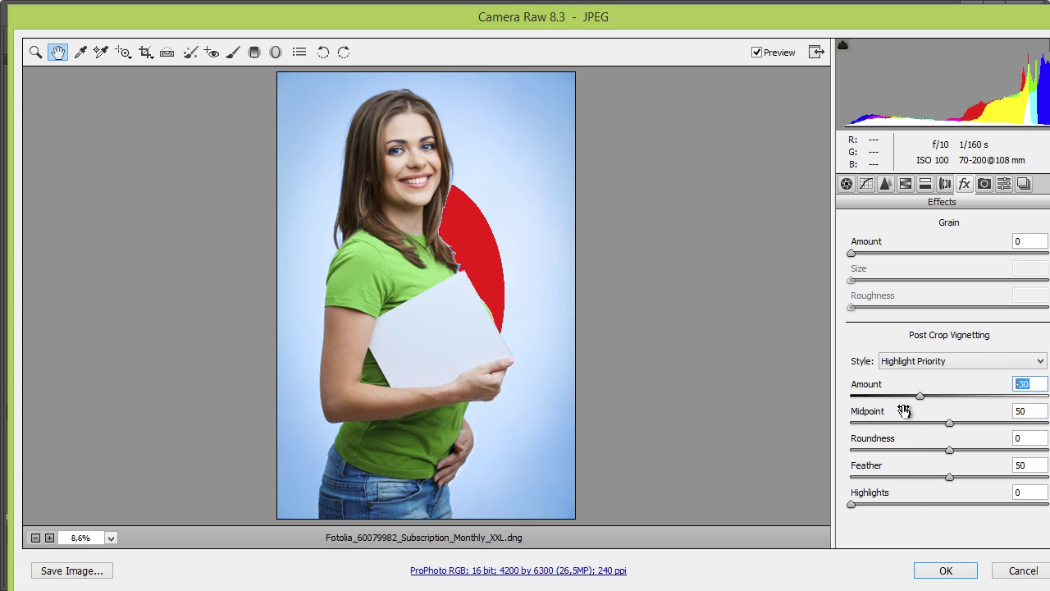
pyautogui.moveTo(898, 397); pyautogui.dragTo(1025, 397)
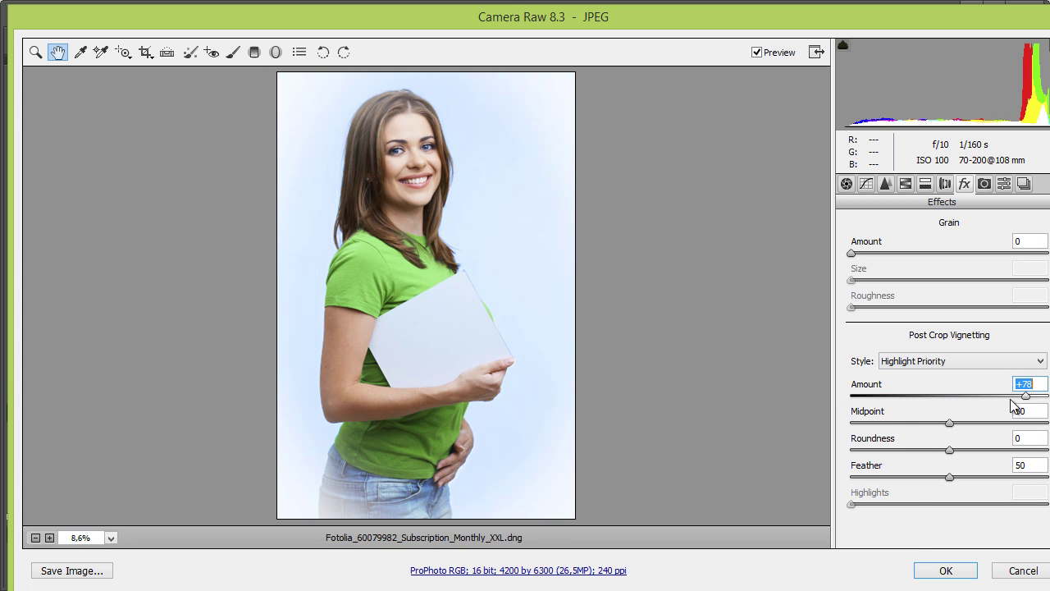
pyautogui.click(939, 570)
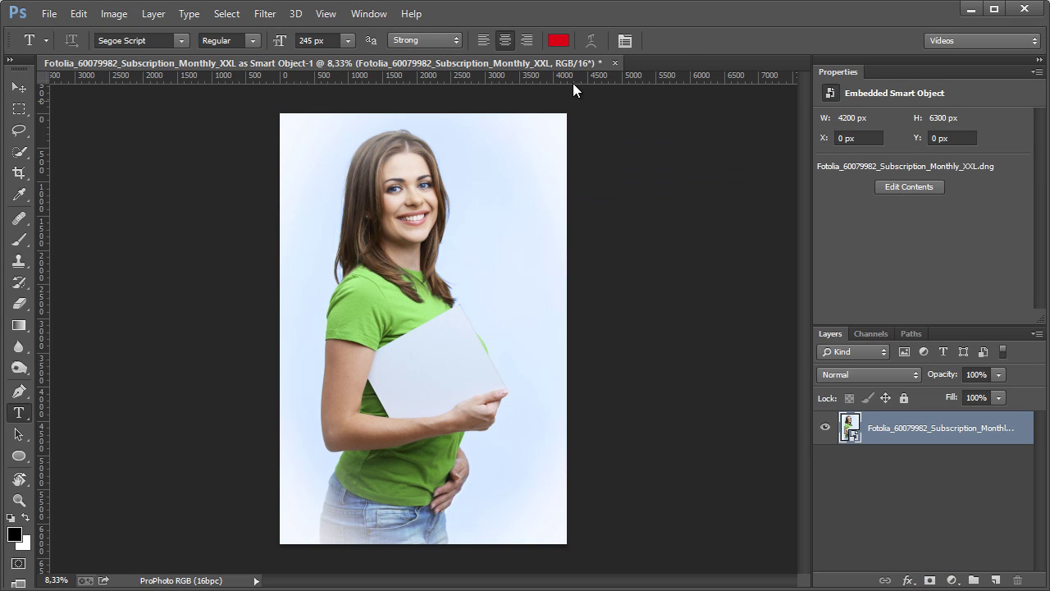
# Step: Close the smart object document without saving and switch back to Lightroom
pyautogui.click(614, 63)
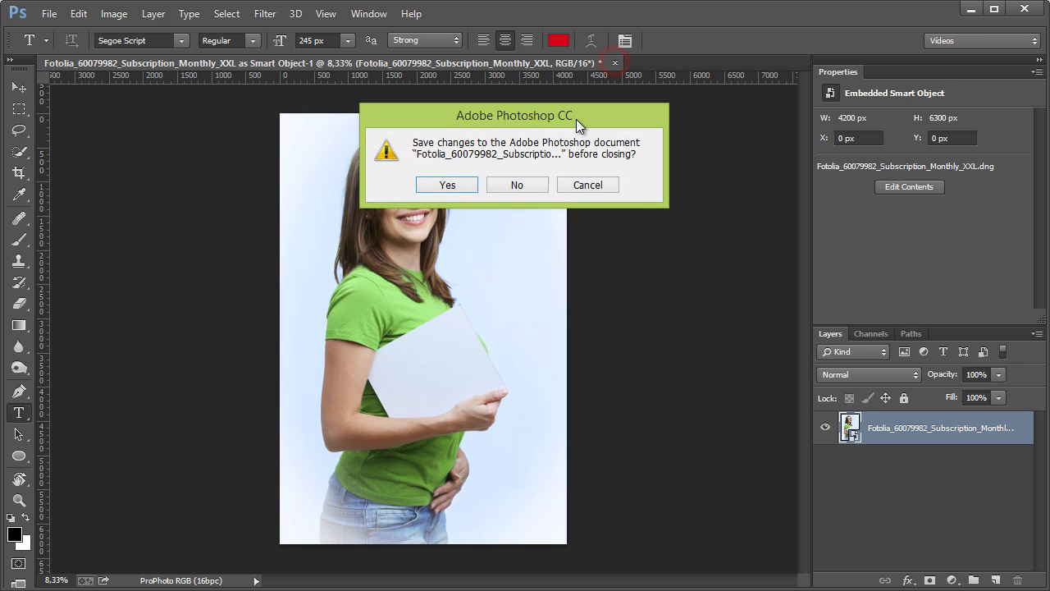
pyautogui.click(520, 183)
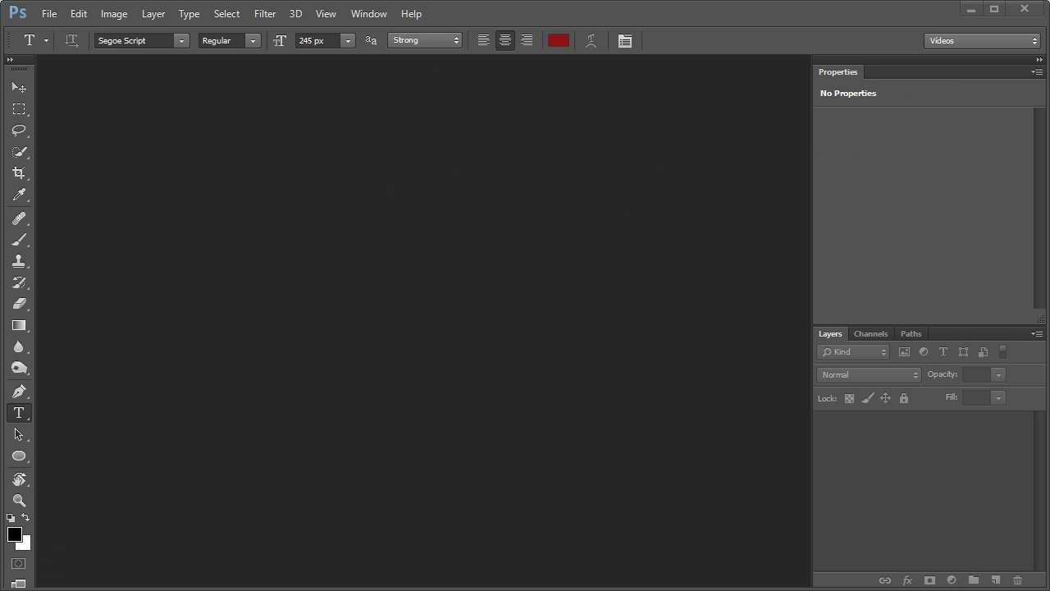
pyautogui.hotkey('alt', 'Tab')
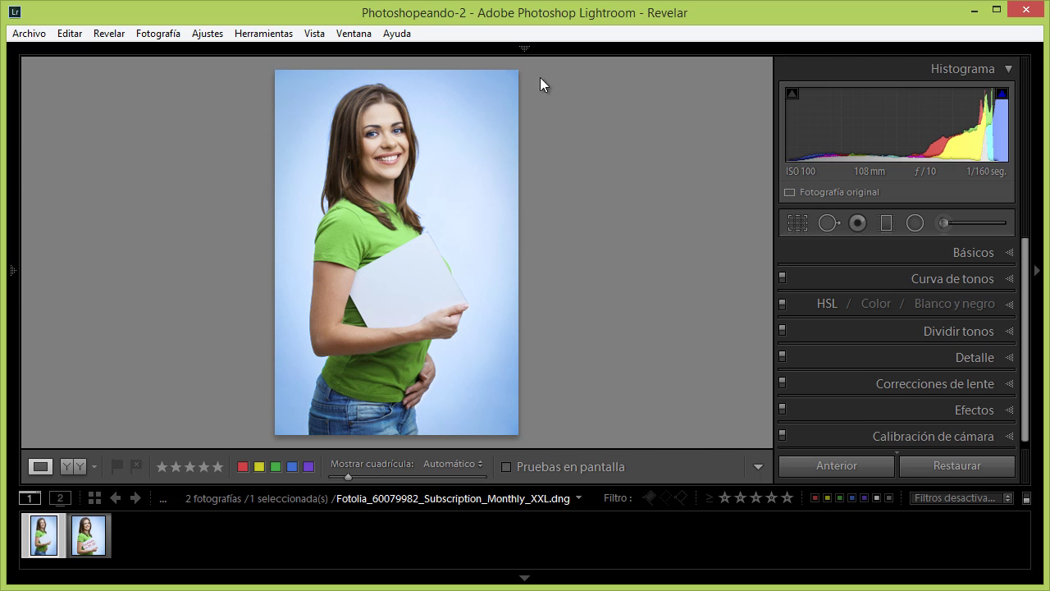
# Step: Go to the Library module, open the folder "Conecta Tutoriales - 2 fotos", and view Vacío.jpg
pyautogui.click(525, 50)
pyautogui.click(584, 79)
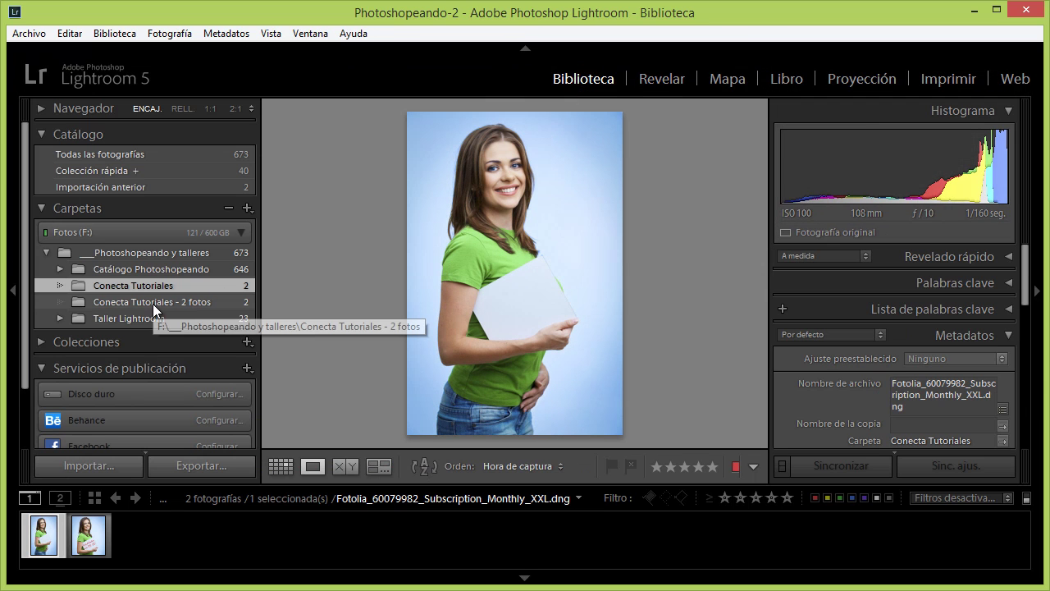
pyautogui.click(153, 303)
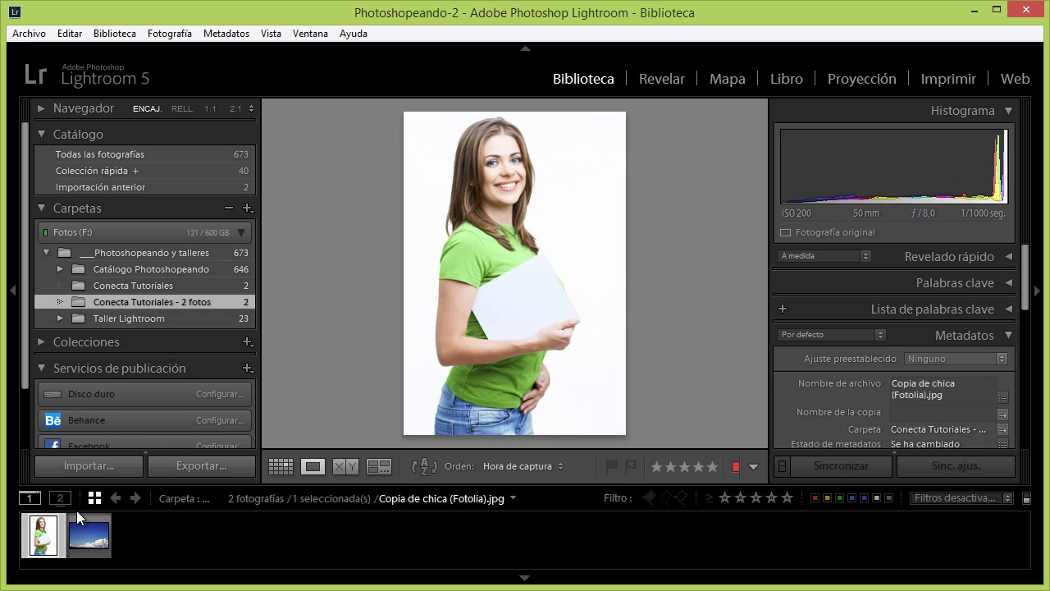
pyautogui.click(90, 537)
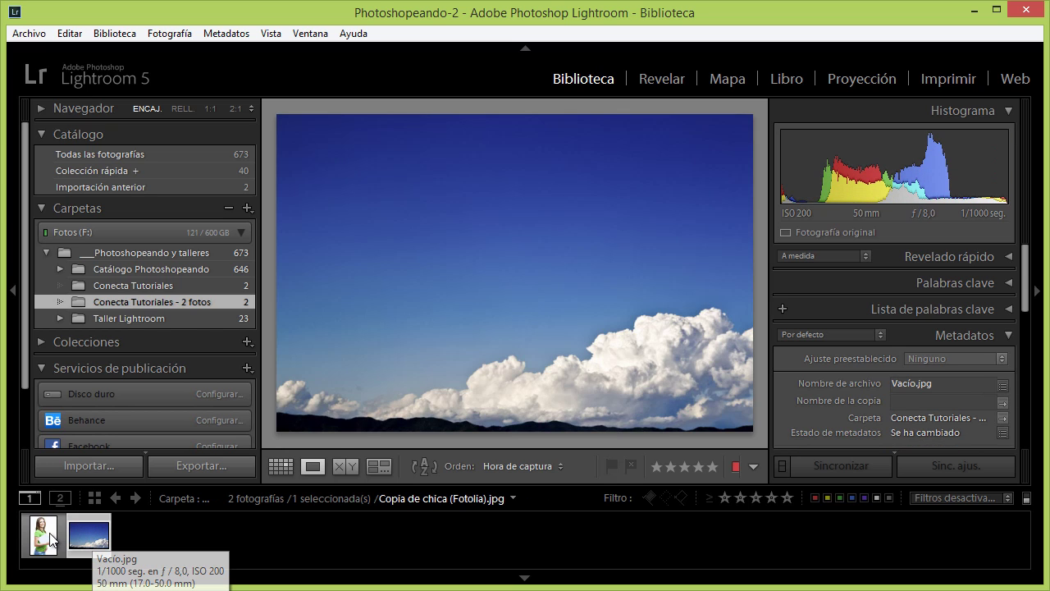
# Step: Select Copia de chica (Fotolia).jpg and Vacío.jpg together and open them as layers in Photoshop
pyautogui.click(51, 539)
pyautogui.keyDown('ctrl'); pyautogui.click(88, 541); pyautogui.keyUp('ctrl')
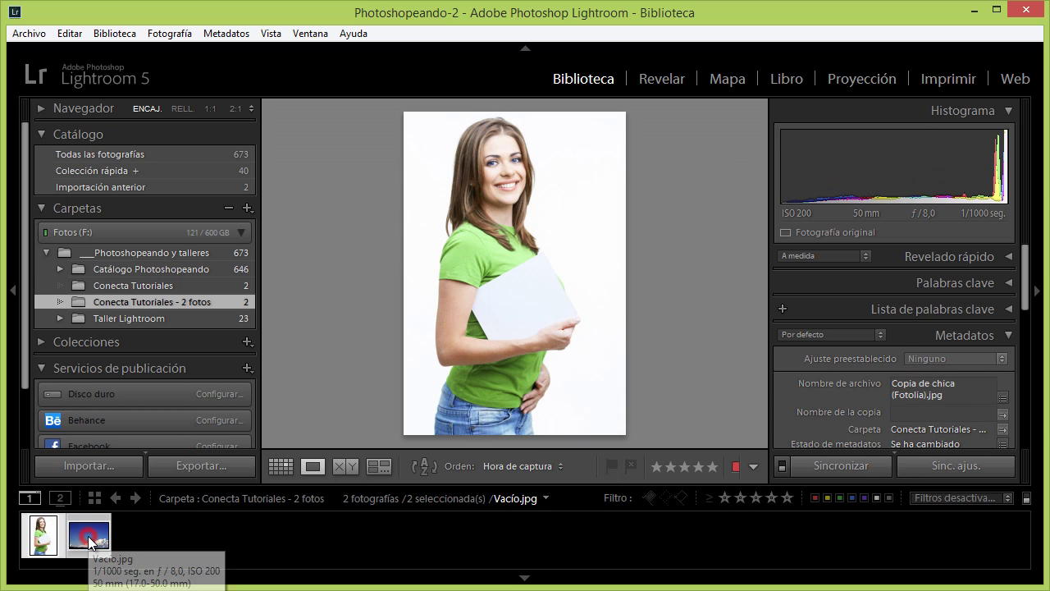
pyautogui.rightClick(98, 525)
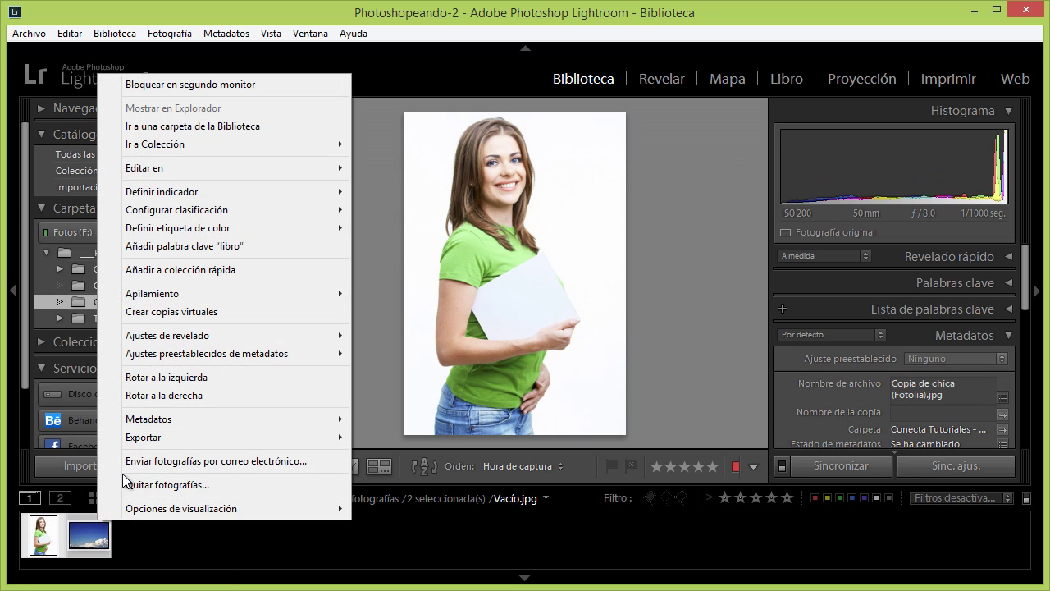
pyautogui.moveTo(263, 168)
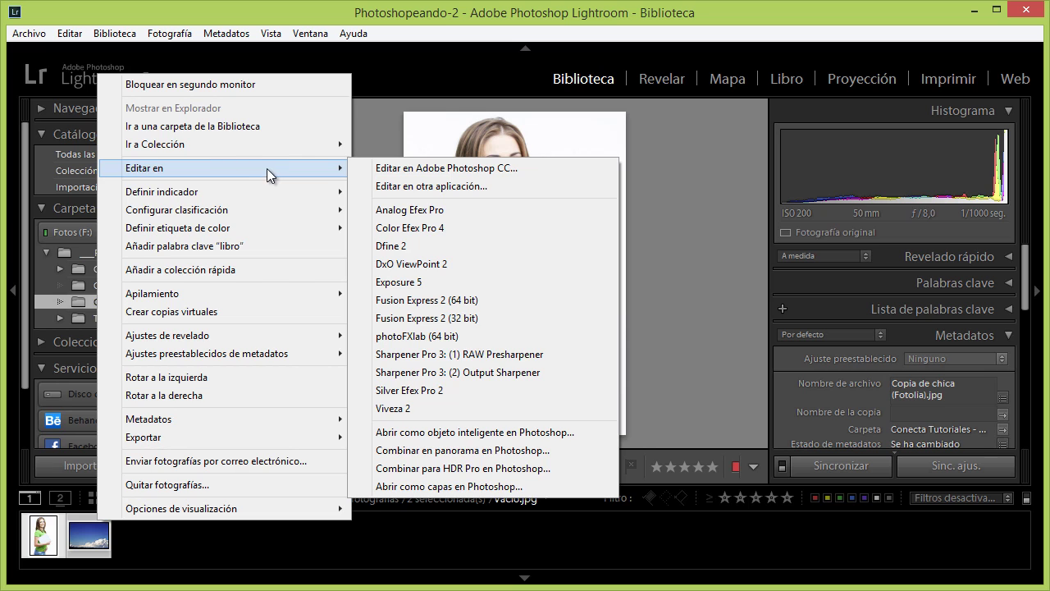
pyautogui.click(585, 489)
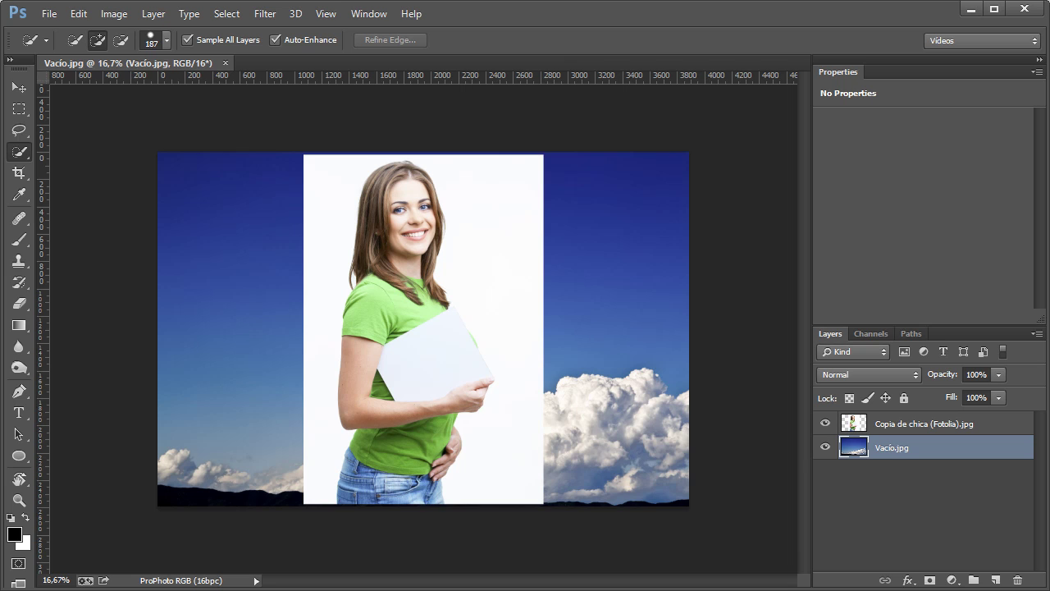
# Step: Move the Copia de chica (Fotolia).jpg layer horizontally toward the left side of the sky image
pyautogui.click(948, 423)
pyautogui.press('v')
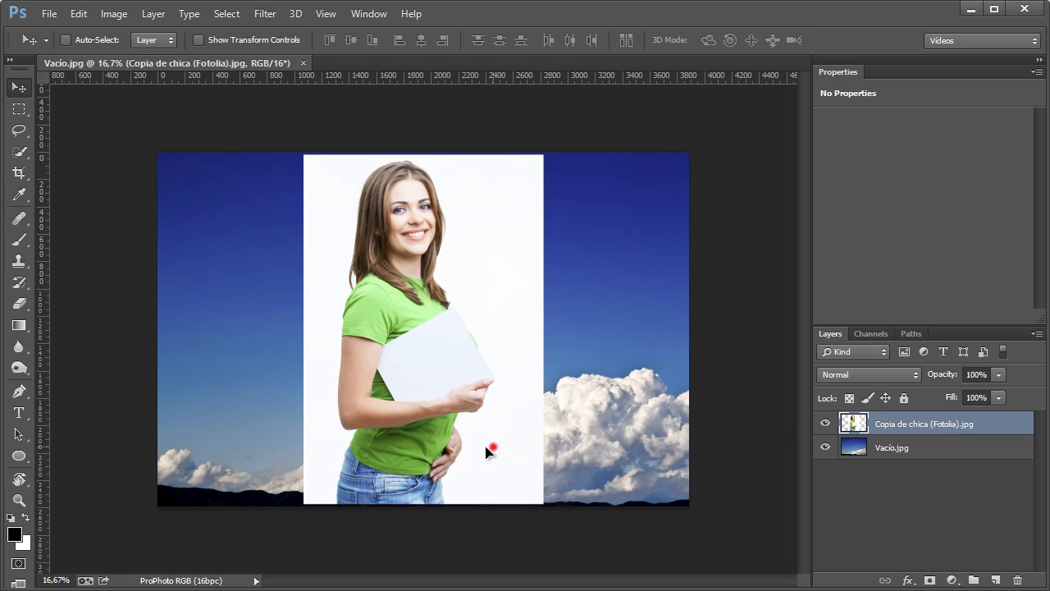
pyautogui.moveTo(486, 446); pyautogui.dragTo(381, 453)
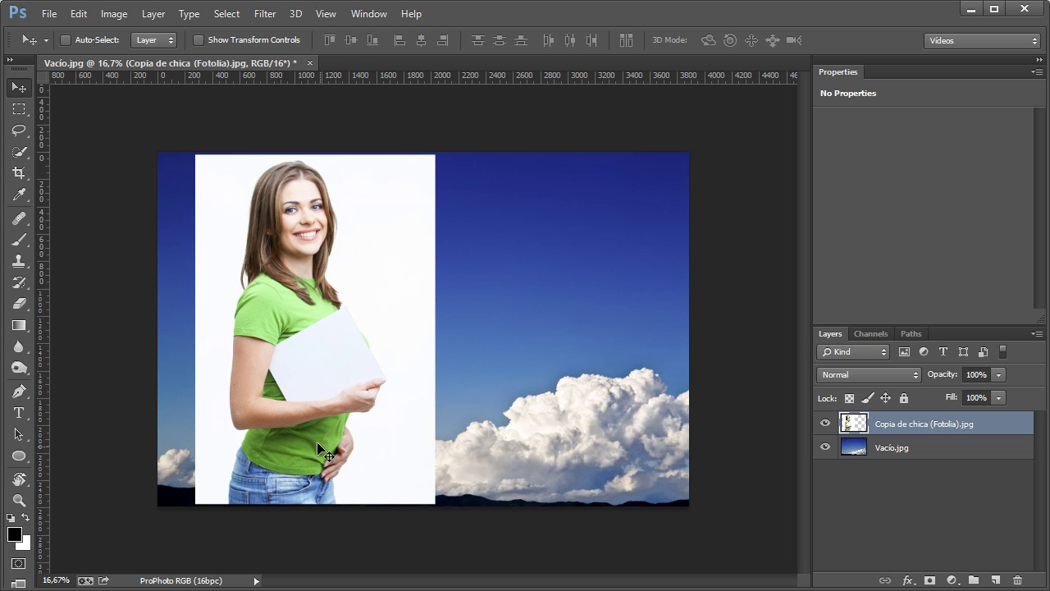
# Step: Select the woman with the Quick Selection tool and add a layer mask that hides her white background
pyautogui.press('w')
pyautogui.moveTo(286, 205)
pyautogui.mouseDown()
pyautogui.moveTo(309, 349)
pyautogui.moveTo(281, 400)
pyautogui.moveTo(288, 440)
pyautogui.moveTo(274, 488)
pyautogui.moveTo(284, 499)
pyautogui.moveTo(298, 487)
pyautogui.moveTo(311, 496)
pyautogui.moveTo(316, 448)
pyautogui.mouseUp()
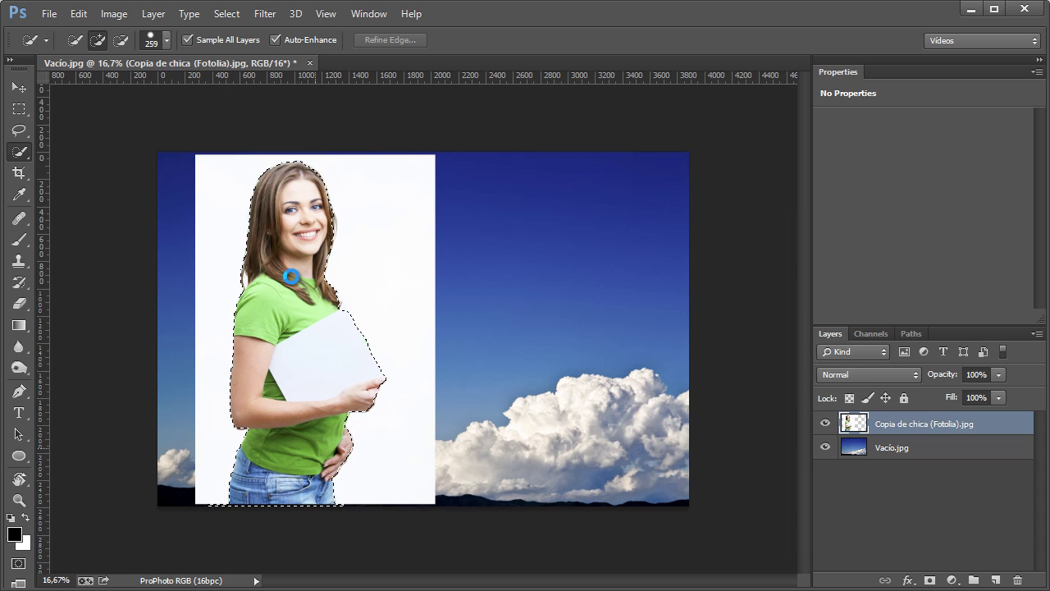
pyautogui.keyDown('alt'); pyautogui.rightClick(342, 318); pyautogui.keyUp('alt')
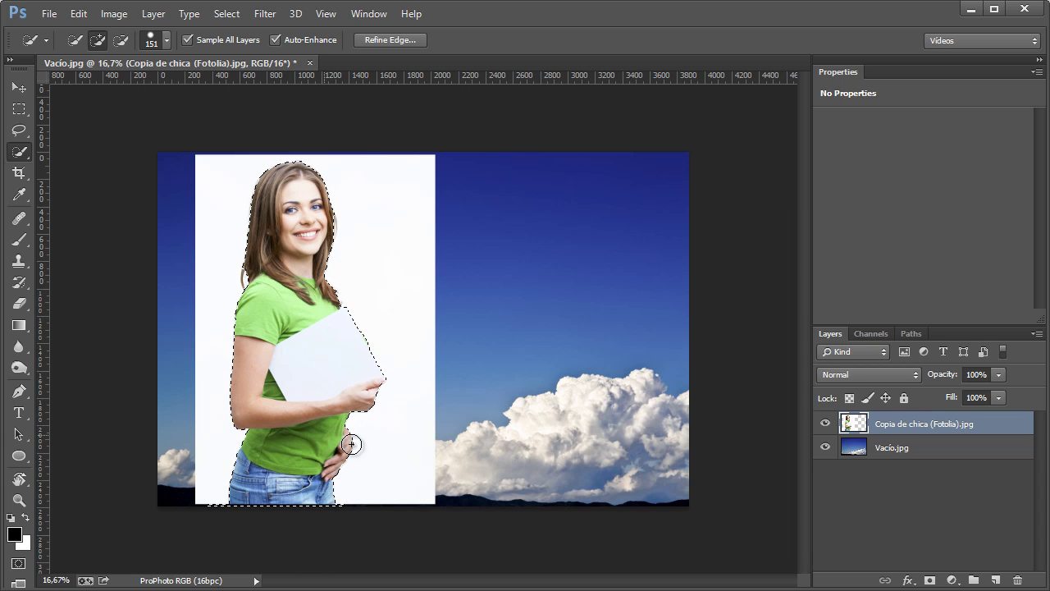
pyautogui.click(929, 580)
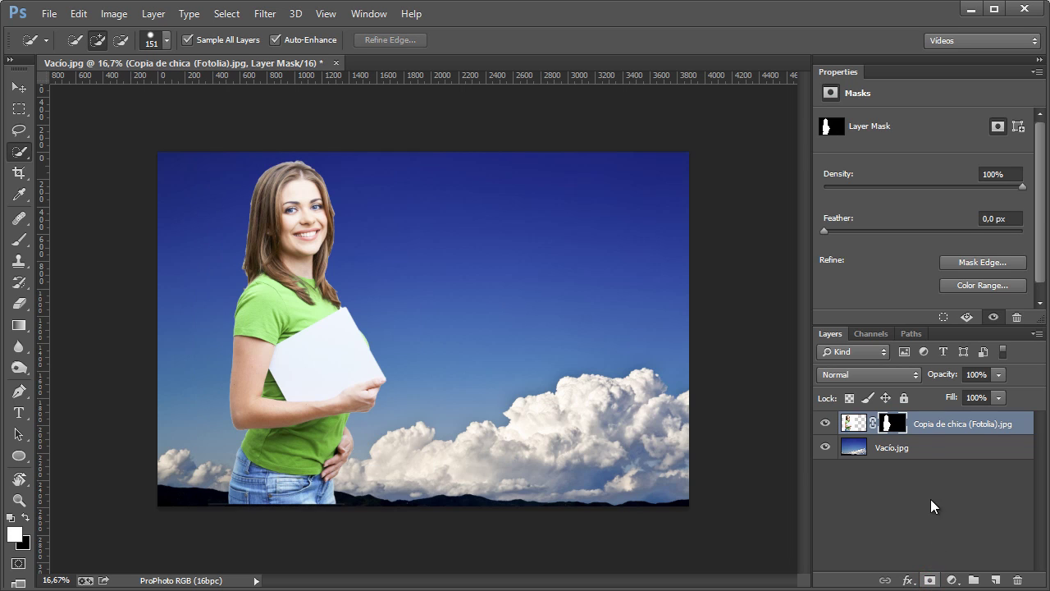
# Step: Start refining the woman's mask edge with a radius of 28,4 px and a shift edge of -6%
pyautogui.click(895, 423)
pyautogui.click(965, 264)
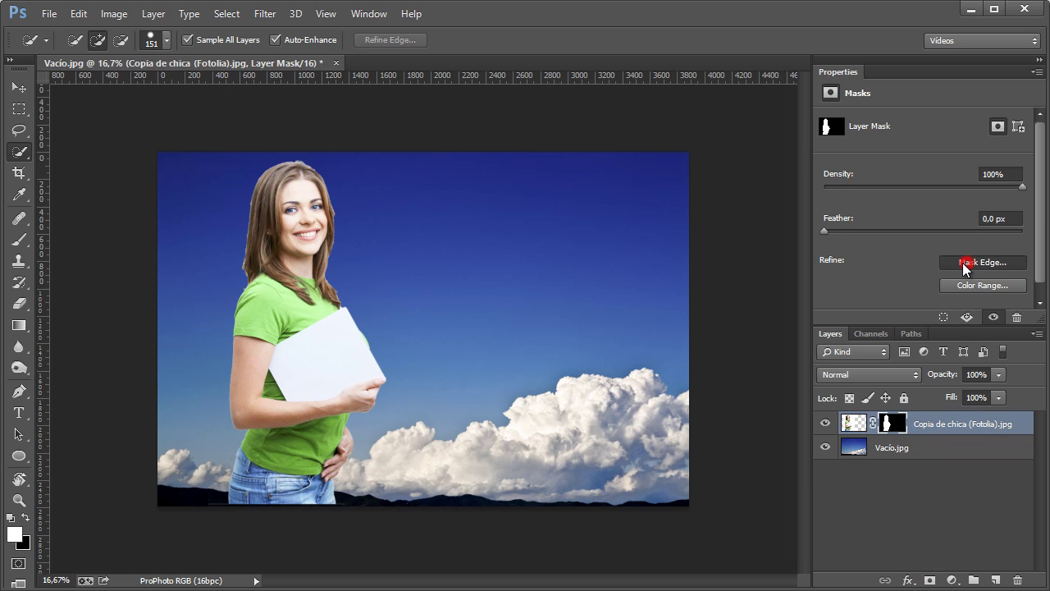
pyautogui.moveTo(706, 213); pyautogui.dragTo(707, 212)
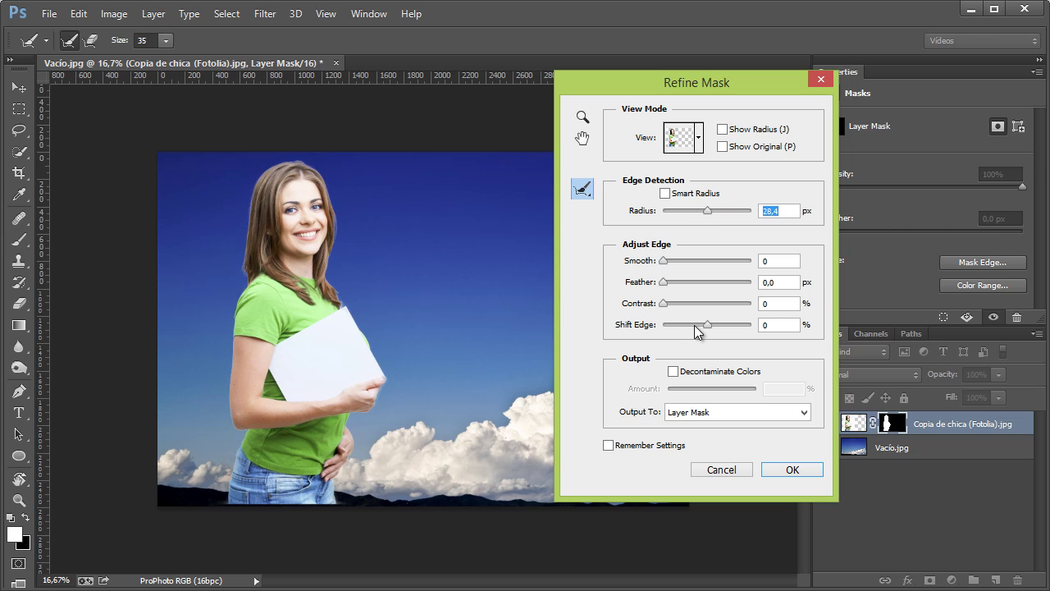
pyautogui.click(697, 325)
pyautogui.moveTo(699, 326); pyautogui.dragTo(704, 326)
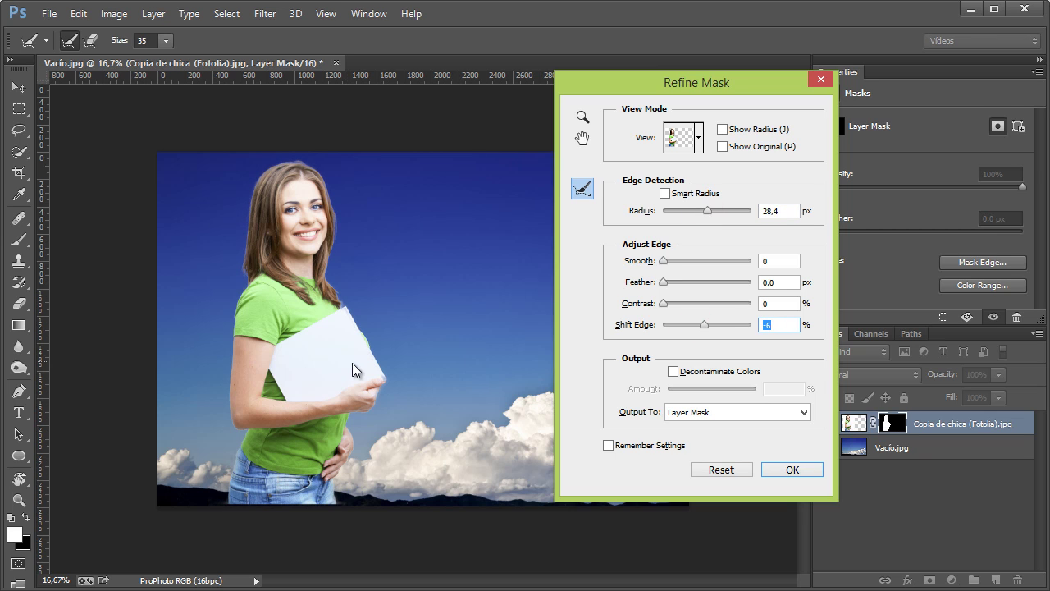
# Step: Erase the edge refinement around the card and hand, decontaminate colors by 82%, and apply the refined mask
pyautogui.rightClick(356, 369)
pyautogui.moveTo(380, 402); pyautogui.dragTo(385, 338)
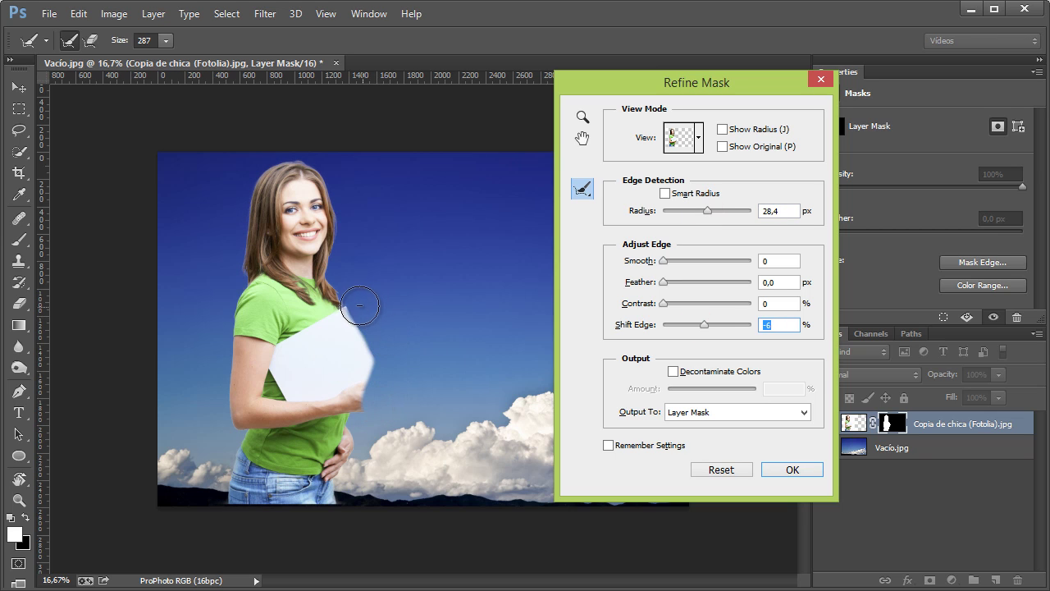
pyautogui.click(674, 371)
pyautogui.moveTo(712, 389); pyautogui.dragTo(748, 392)
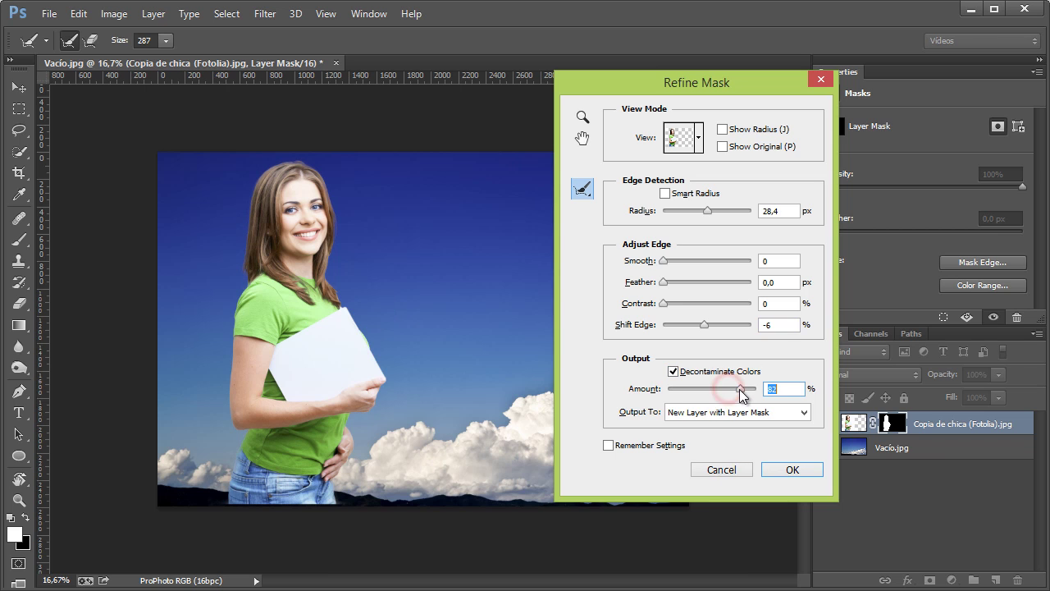
pyautogui.click(789, 469)
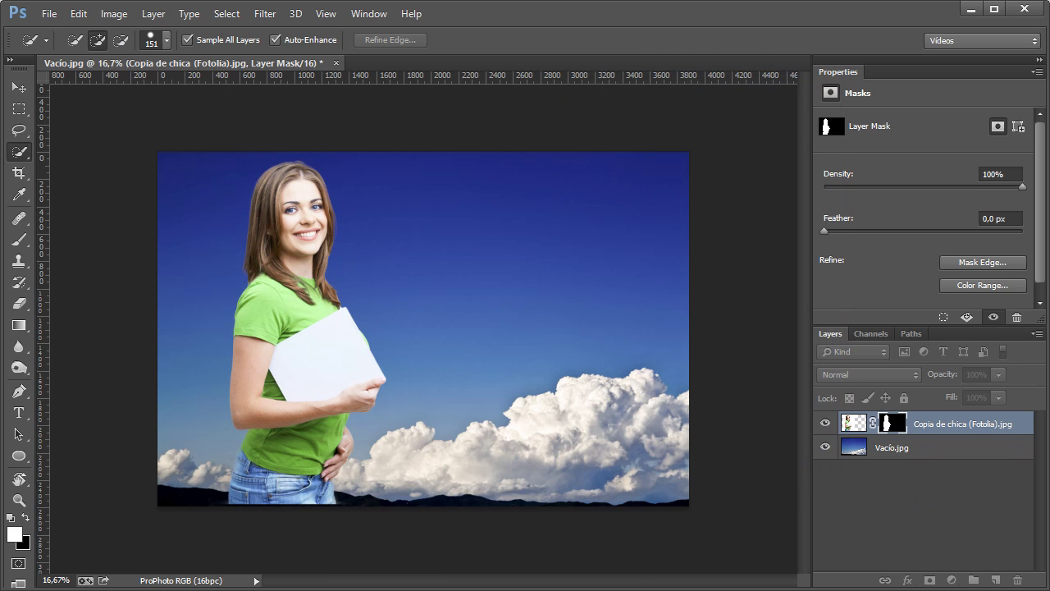
# Step: Save the woman-and-sky composite and close its document to return to Lightroom
pyautogui.click(48, 14)
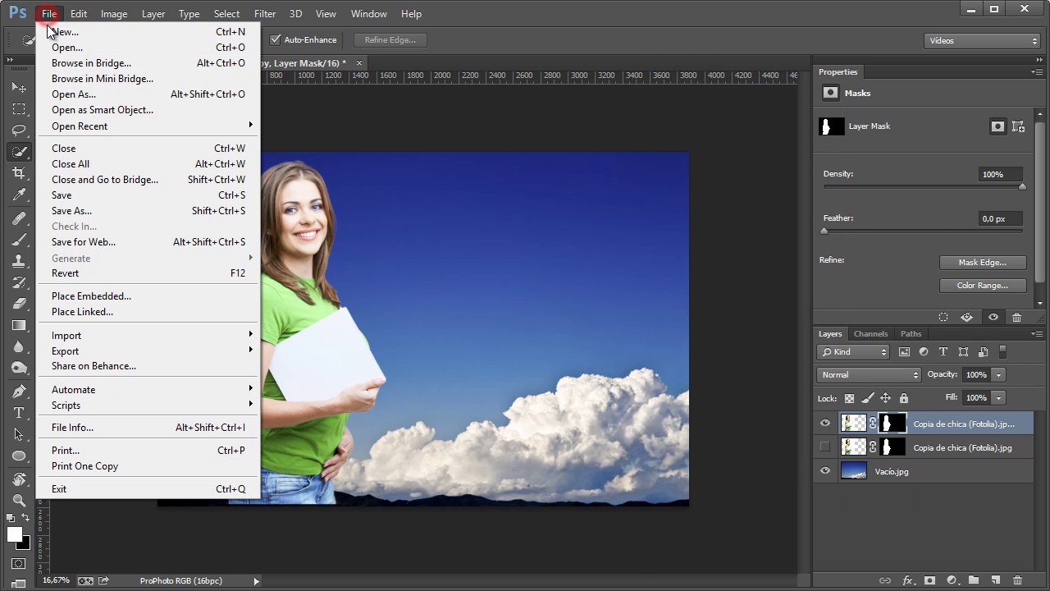
pyautogui.click(76, 200)
pyautogui.click(447, 62)
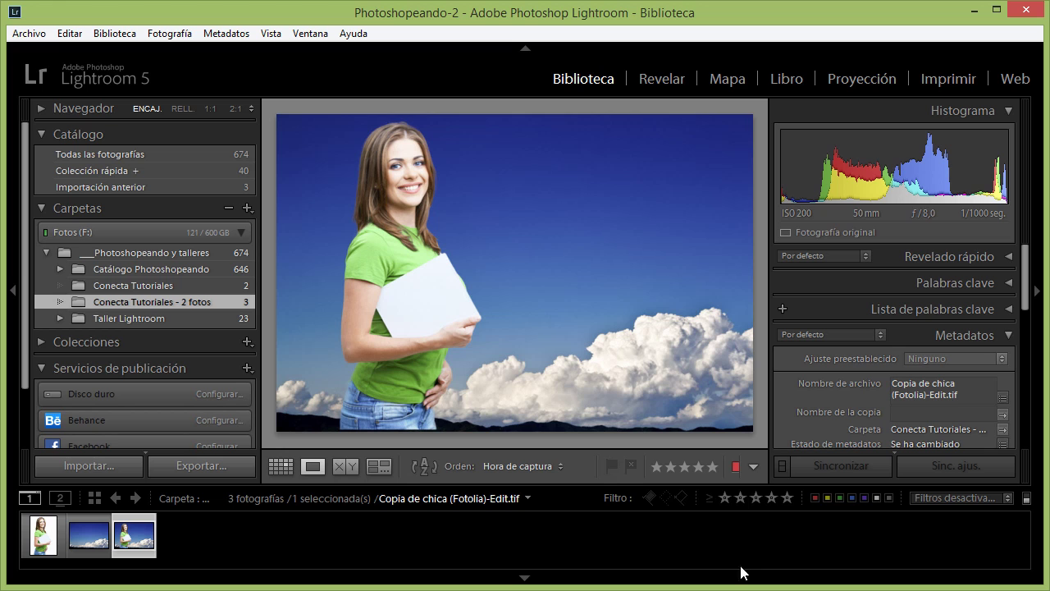
# Step: Open the composite TIFF in Develop with the filmstrip hidden and draw a radial filter centred on the woman's white card
pyautogui.click(674, 81)
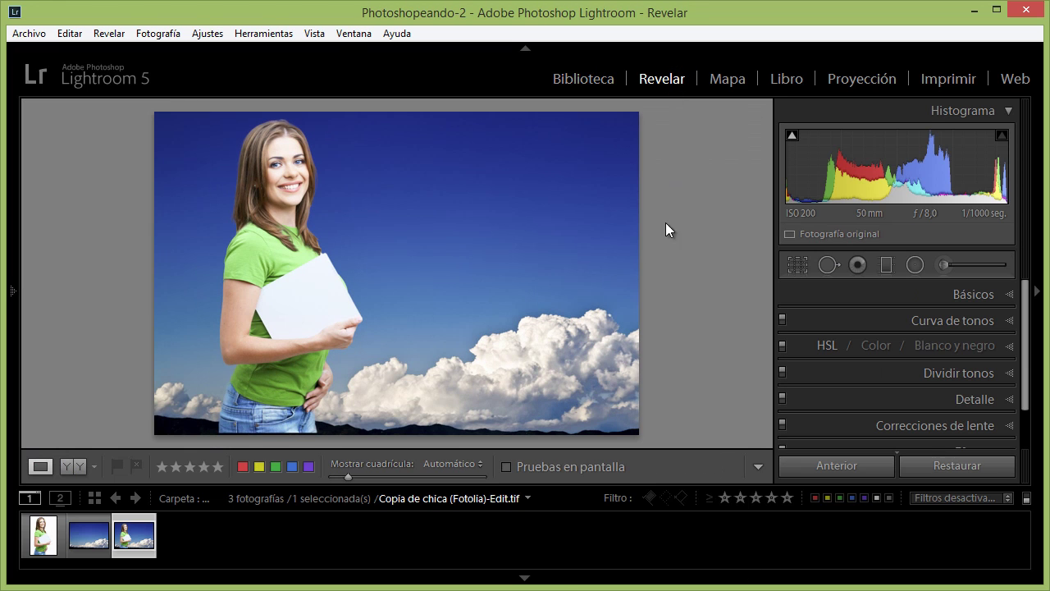
pyautogui.click(556, 577)
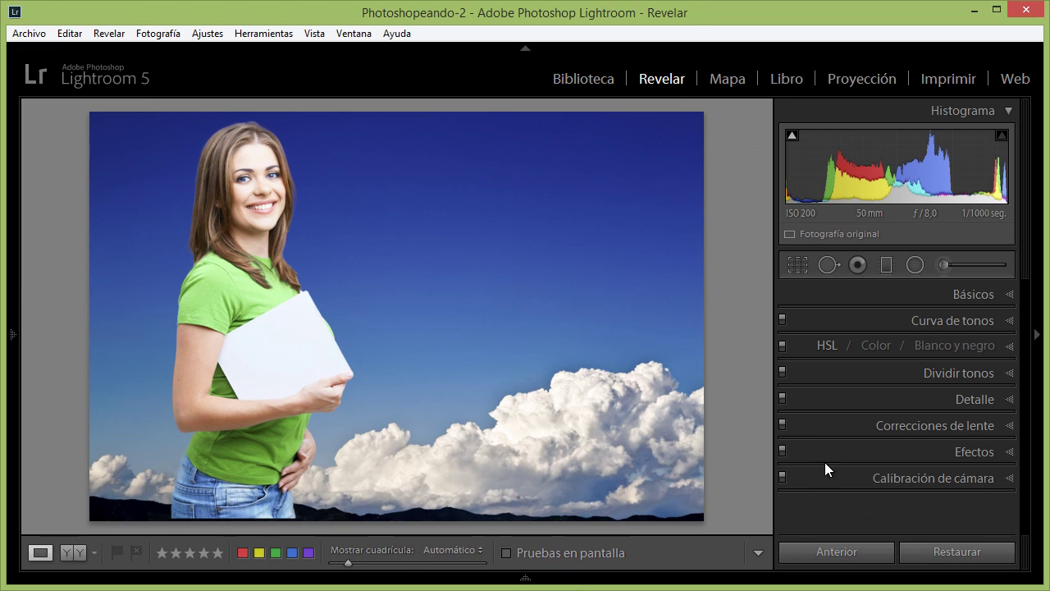
pyautogui.click(915, 264)
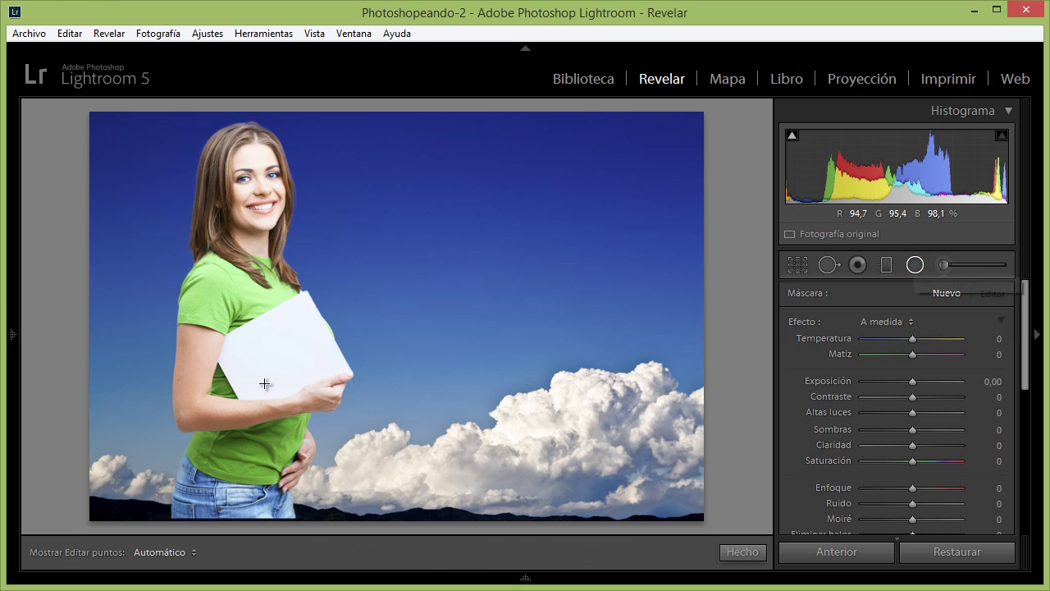
pyautogui.moveTo(236, 379); pyautogui.dragTo(382, 178)
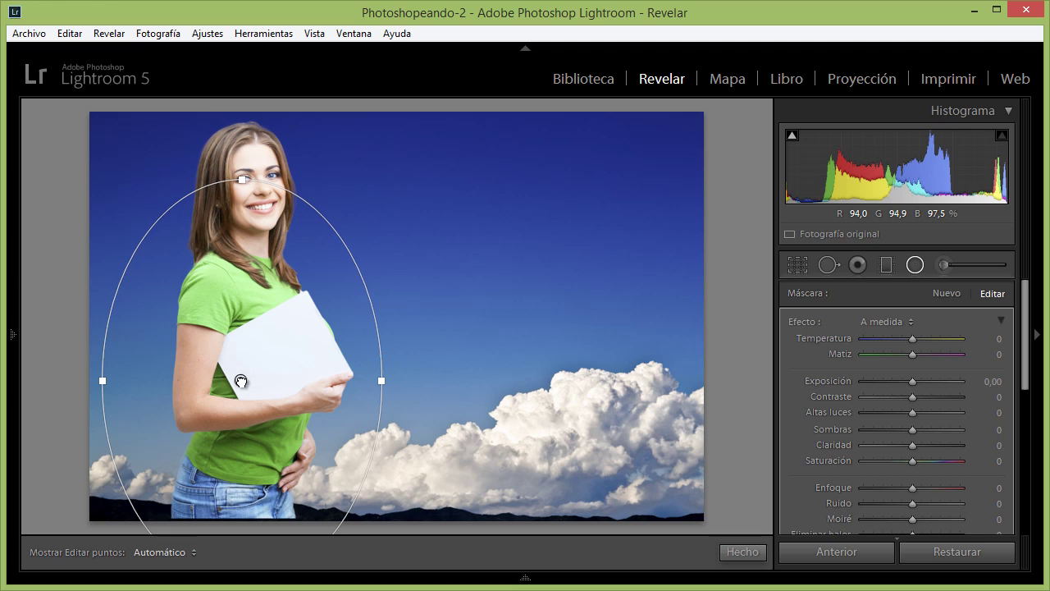
pyautogui.scroll(-3, 894, 411)
pyautogui.click(848, 511)
pyautogui.scroll(3, 903, 398)
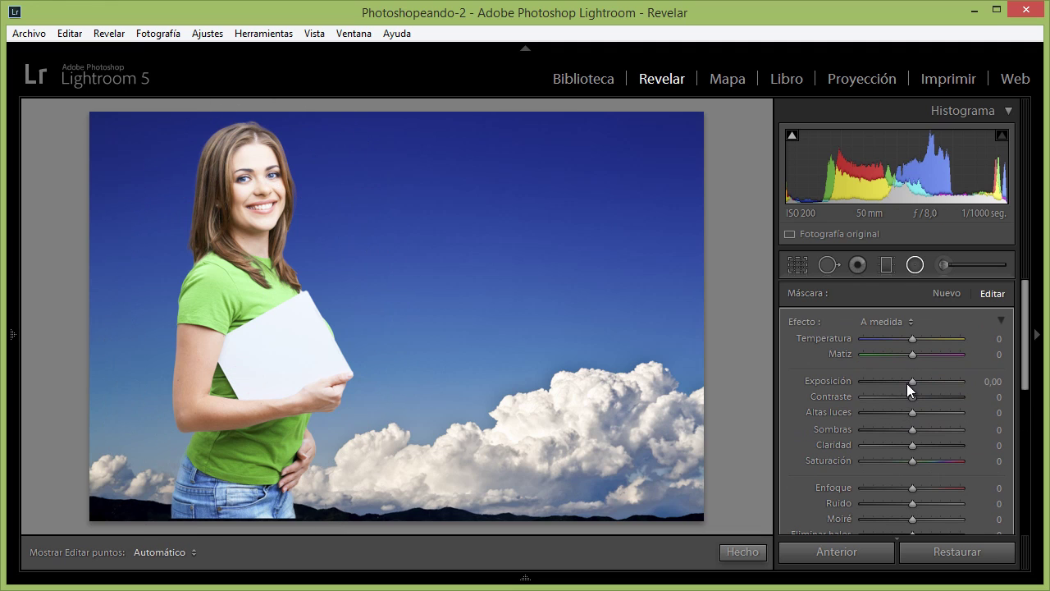
# Step: Set the radial filter's exposure to -2,00 to darken the area outside the ellipse
pyautogui.moveTo(910, 381); pyautogui.dragTo(897, 381)
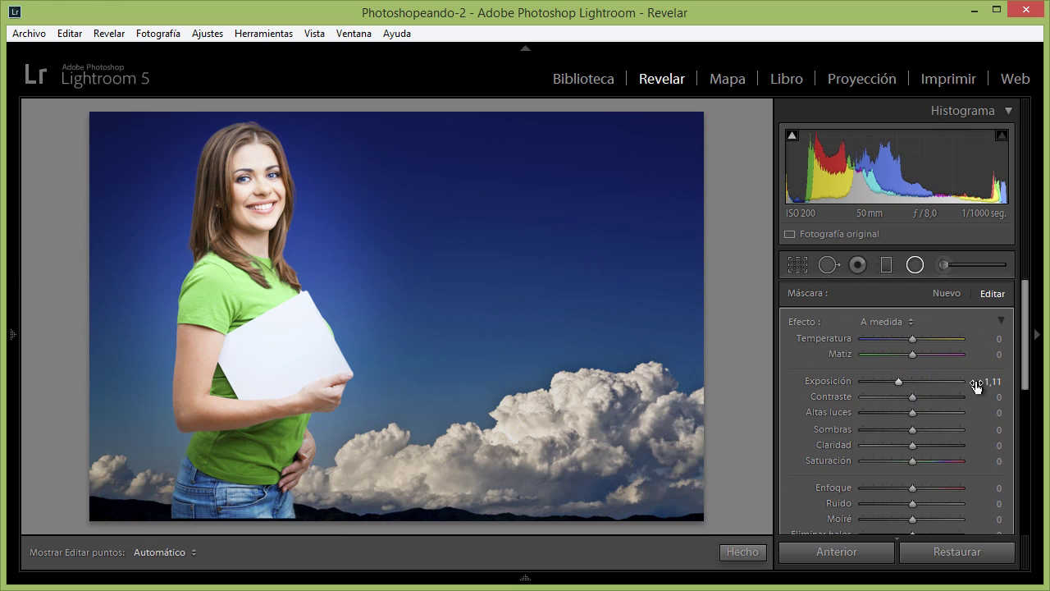
pyautogui.click(987, 381)
pyautogui.write('-2')
pyautogui.press('Return')
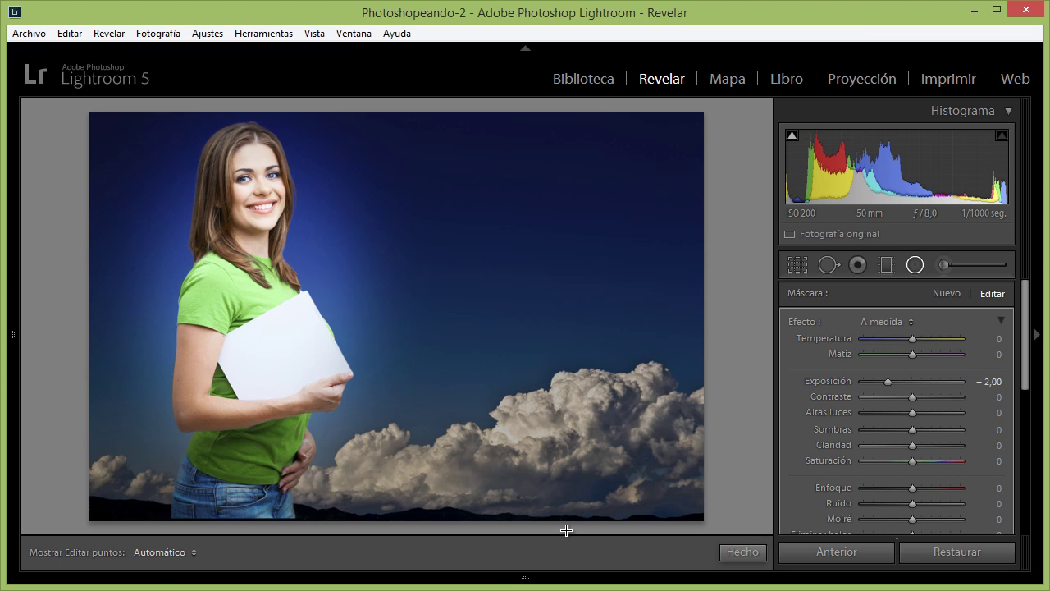
# Step: Widen the radial filter, shift it toward the sky beside the woman, extend it downward, and finish the adjustment
pyautogui.moveTo(434, 281); pyautogui.dragTo(569, 292)
pyautogui.moveTo(252, 280); pyautogui.dragTo(304, 279)
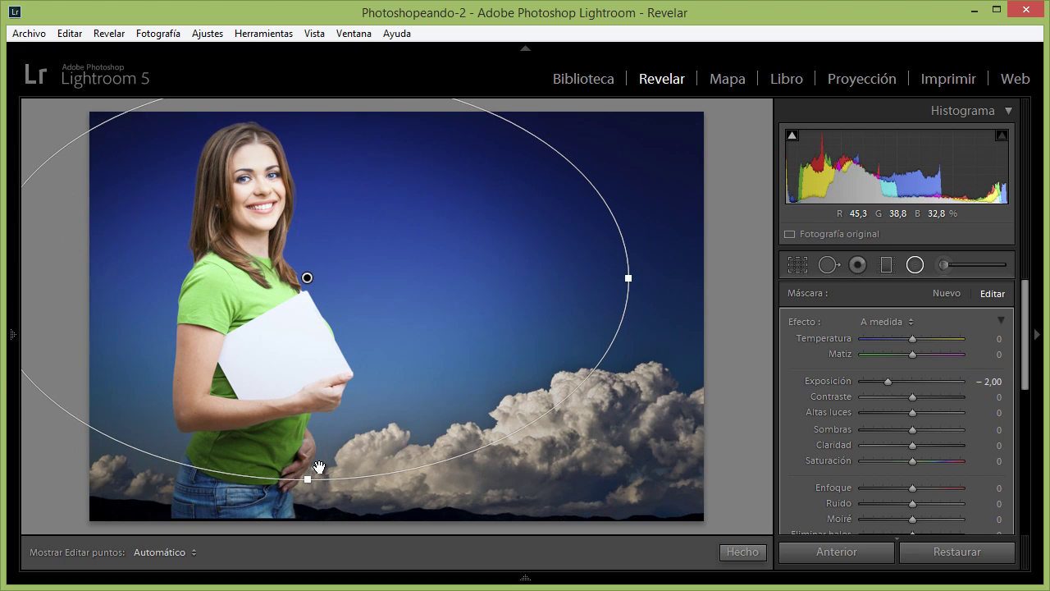
pyautogui.moveTo(307, 490); pyautogui.dragTo(307, 507)
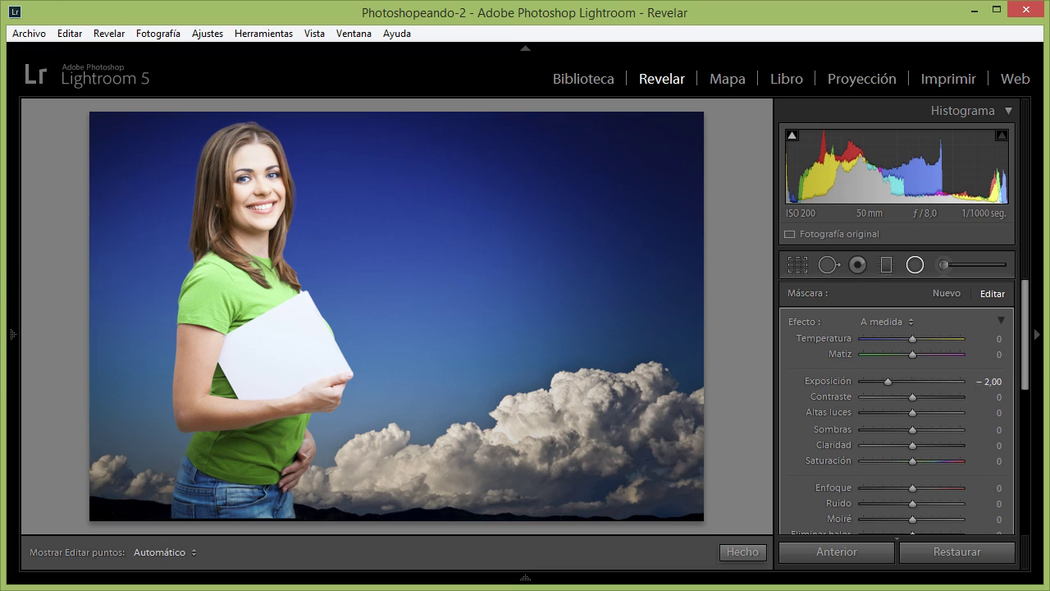
pyautogui.click(743, 552)
# Step: Set the HSL green hue to -100 and open the original TIFF for editing in Photoshop CC
pyautogui.click(827, 345)
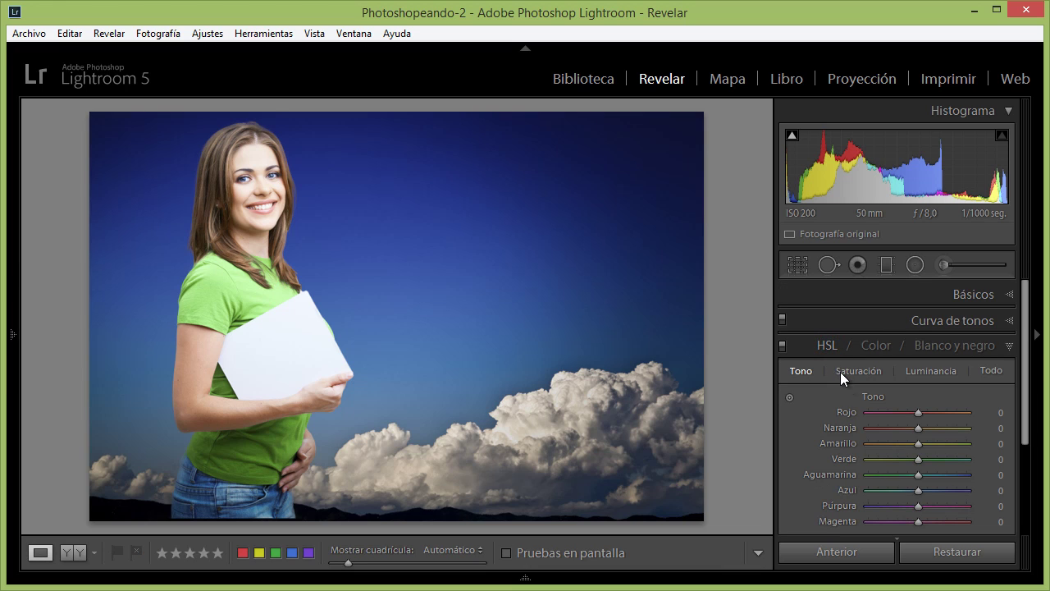
pyautogui.moveTo(918, 459); pyautogui.dragTo(814, 455)
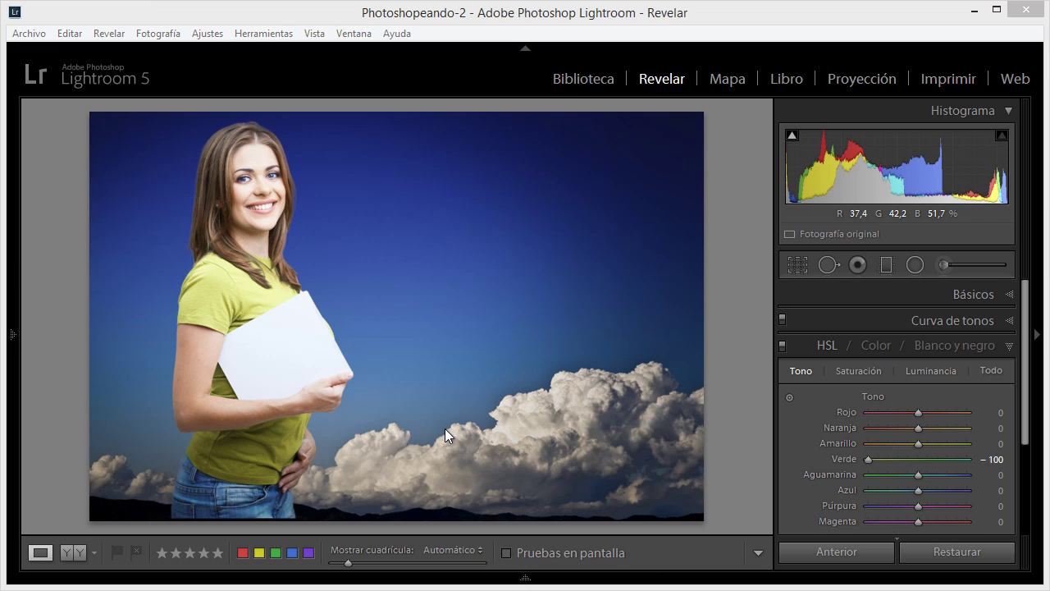
pyautogui.hotkey('ctrl', 'e')
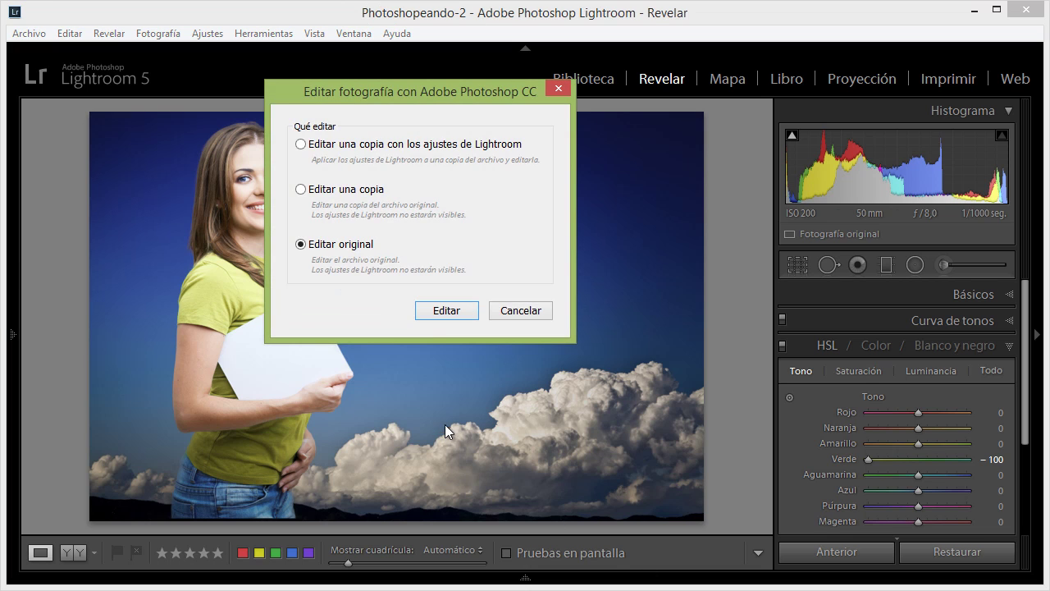
pyautogui.click(446, 310)
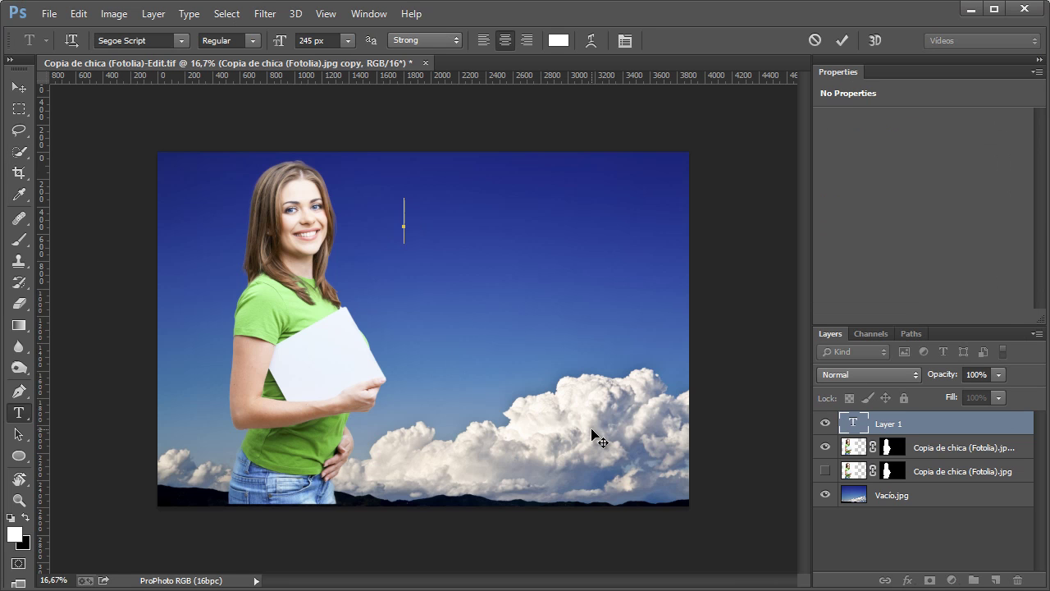
# Step: Add white Segoe Script text reading "NUBES S.A." at 435 px with "tu pedacito de cielo" on a second line
pyautogui.write('NUBES S.A.')
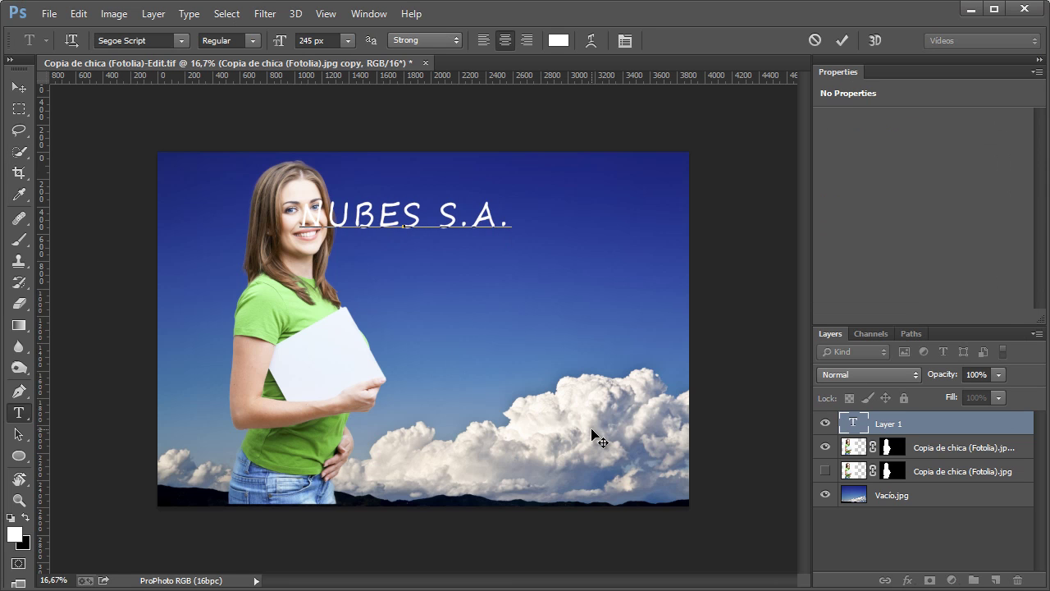
pyautogui.press('Return')
pyautogui.write('tu pedacito de cielo')
pyautogui.hotkey('ctrl', 'a')
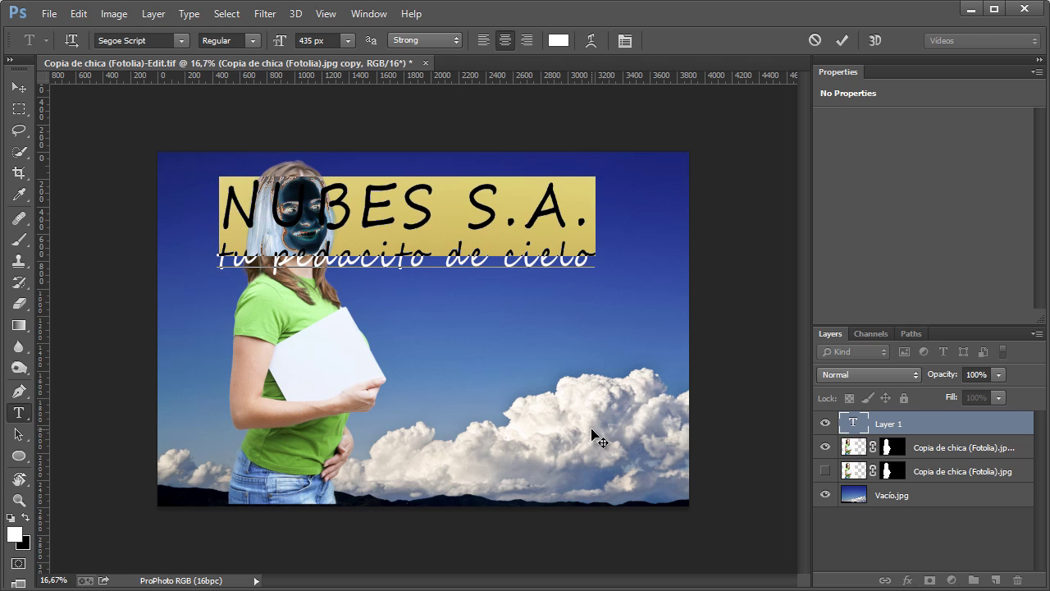
pyautogui.click(841, 41)
# Step: Move the two-line text onto the sky beside the woman and scale it down so it clears her face
pyautogui.press('v')
pyautogui.moveTo(394, 266); pyautogui.dragTo(485, 277)
pyautogui.hotkey('ctrl', 't')
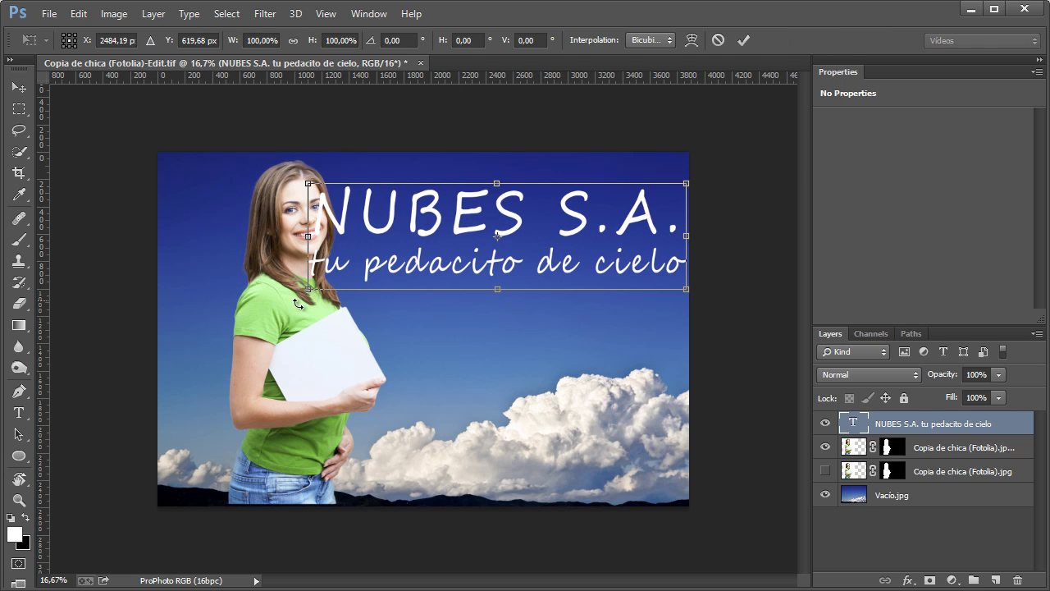
pyautogui.moveTo(309, 288); pyautogui.dragTo(381, 269)
pyautogui.moveTo(509, 238); pyautogui.dragTo(494, 246)
pyautogui.click(744, 41)
# Step: Add a new layer and paint a black cloud outline with the Brush tool over the sky
pyautogui.click(996, 580)
pyautogui.press('b')
pyautogui.press('d')
pyautogui.moveTo(577, 354)
pyautogui.mouseDown()
pyautogui.moveTo(538, 333)
pyautogui.moveTo(438, 389)
pyautogui.moveTo(565, 350)
pyautogui.mouseUp()
# Step: Rotate the cloud drawing by about -28°, shrink it, and place it on the woman's white card
pyautogui.hotkey('ctrl', 't')
pyautogui.moveTo(603, 436); pyautogui.dragTo(632, 381)
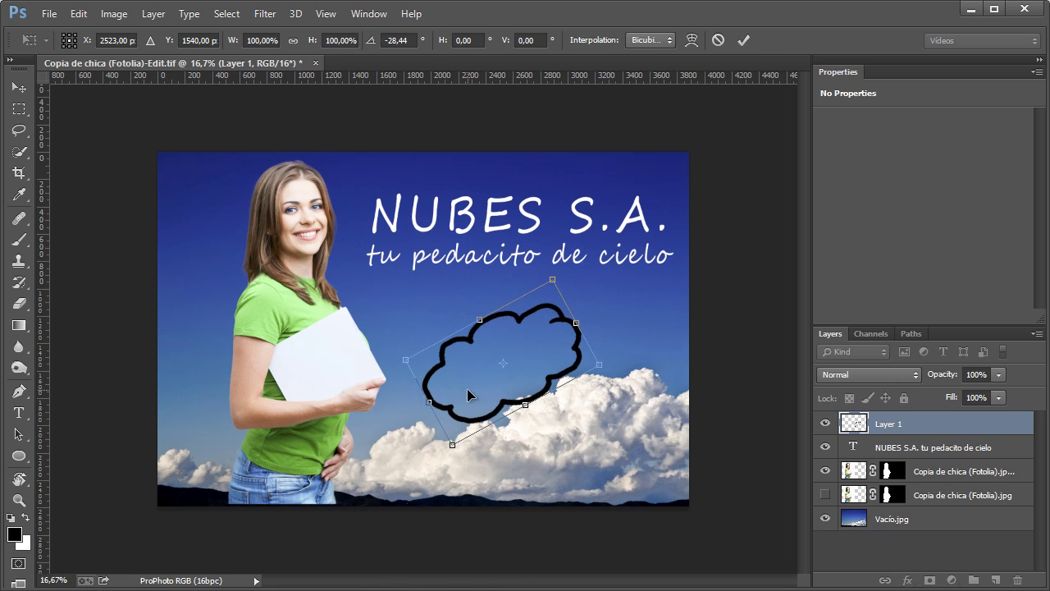
pyautogui.moveTo(463, 385); pyautogui.dragTo(335, 382)
pyautogui.moveTo(470, 355); pyautogui.dragTo(372, 368)
pyautogui.click(743, 40)
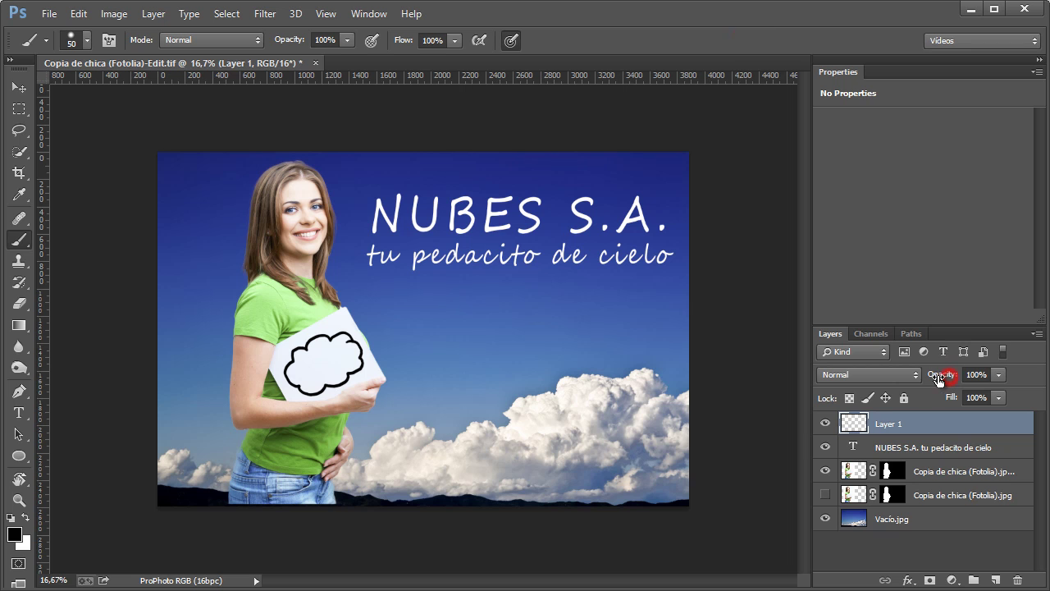
# Step: Set the cloud layer's opacity to 73%, then save and close the TIFF to return to Lightroom
pyautogui.moveTo(943, 375); pyautogui.dragTo(921, 377)
pyautogui.write('73')
pyautogui.click(49, 14)
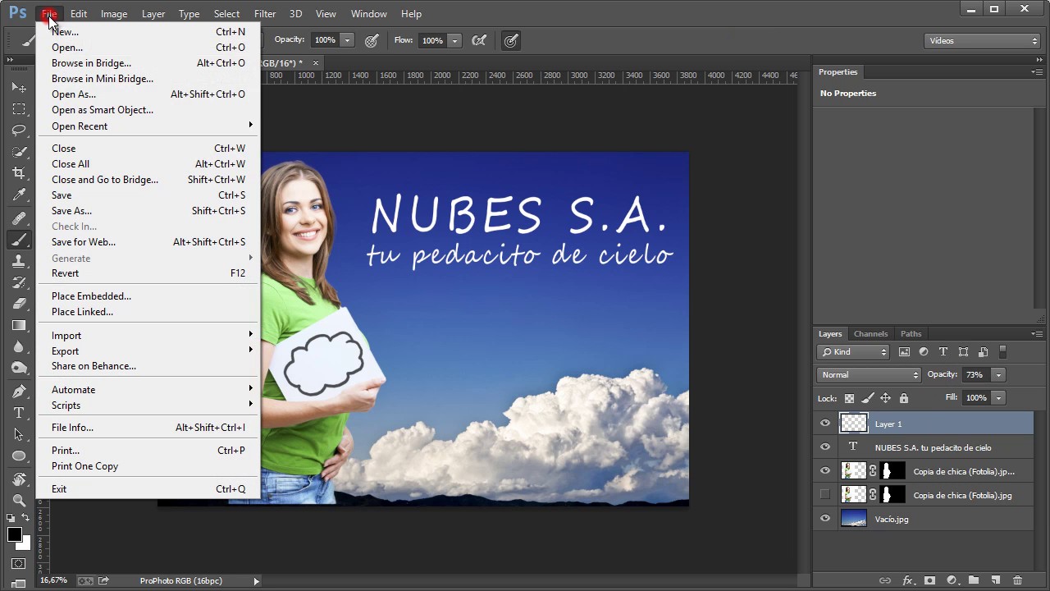
pyautogui.click(78, 196)
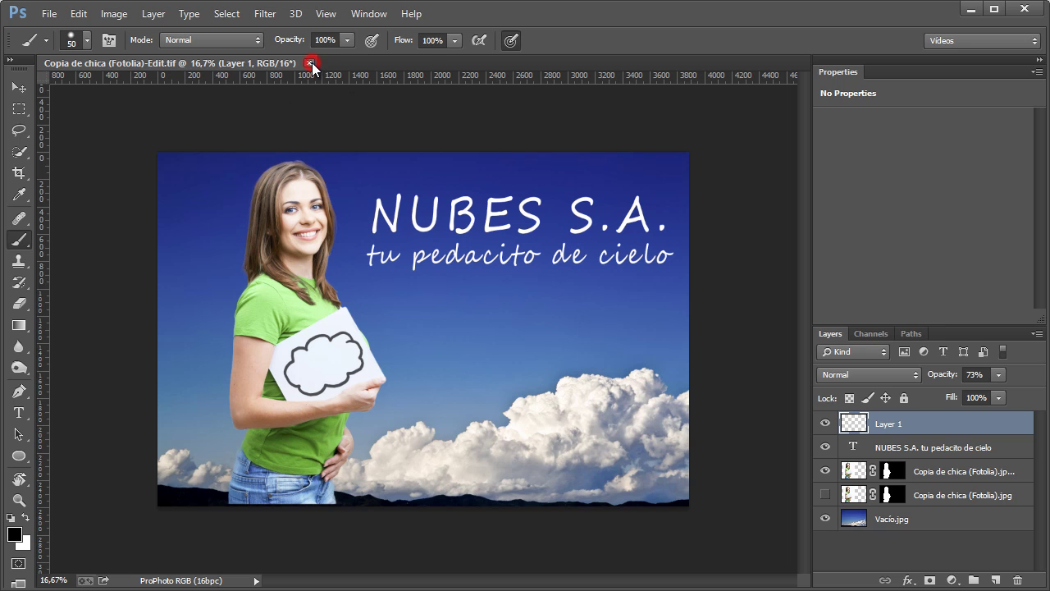
pyautogui.click(311, 63)
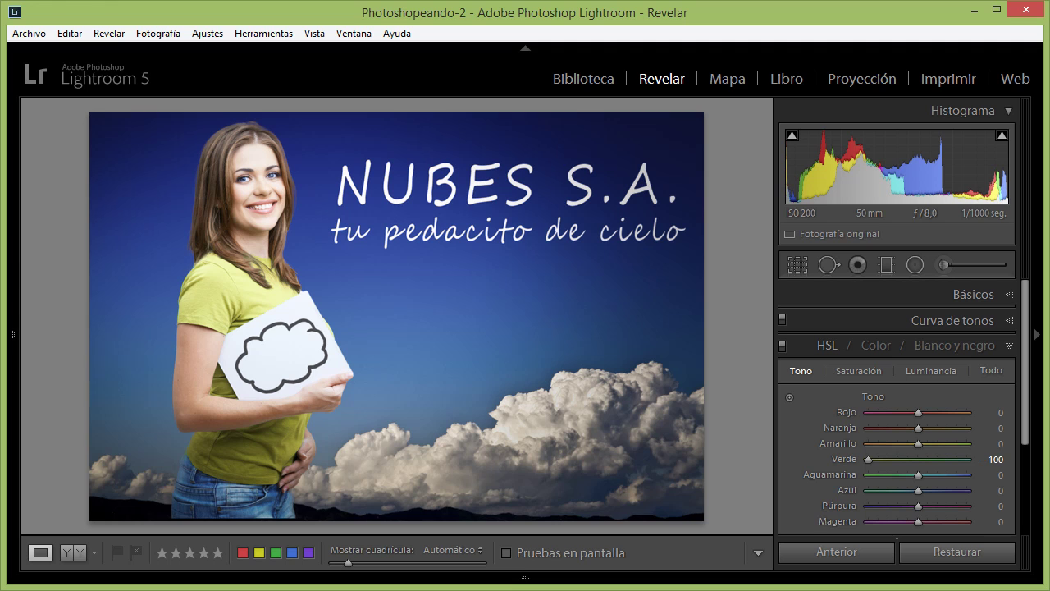
# Step: Select all three photos, examine the Photoshop options for editing several photos together, and display the composite TIFF again
pyautogui.click(525, 578)
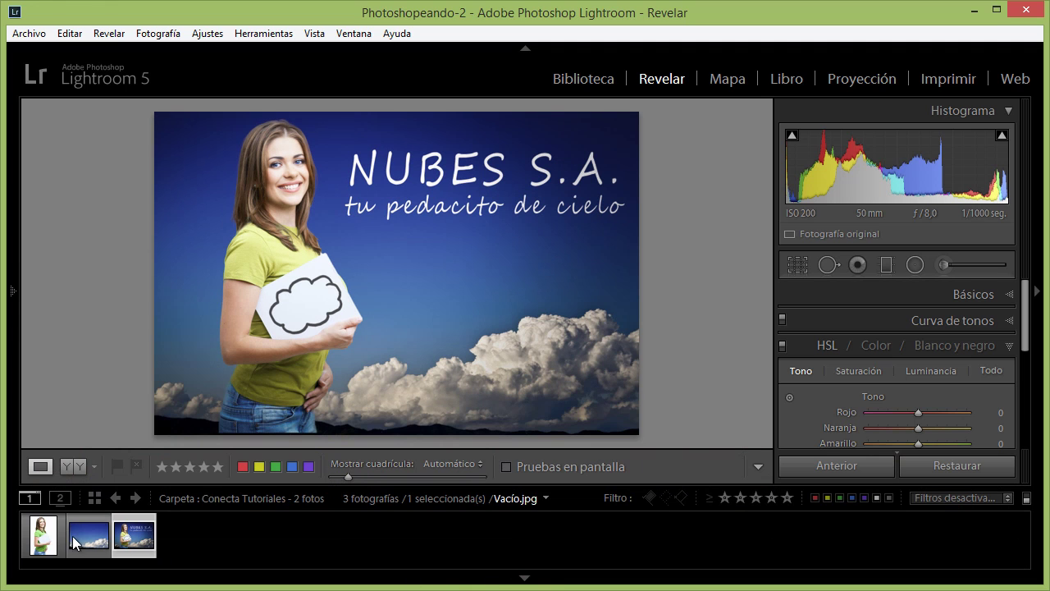
pyautogui.keyDown('ctrl'); pyautogui.click(137, 535); pyautogui.keyUp('ctrl')
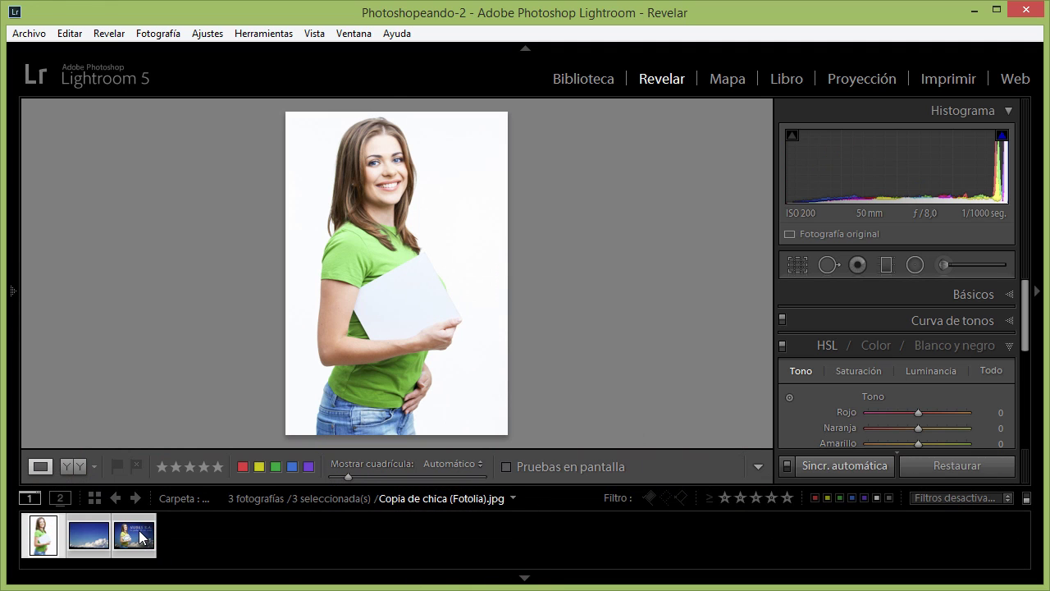
pyautogui.rightClick(139, 535)
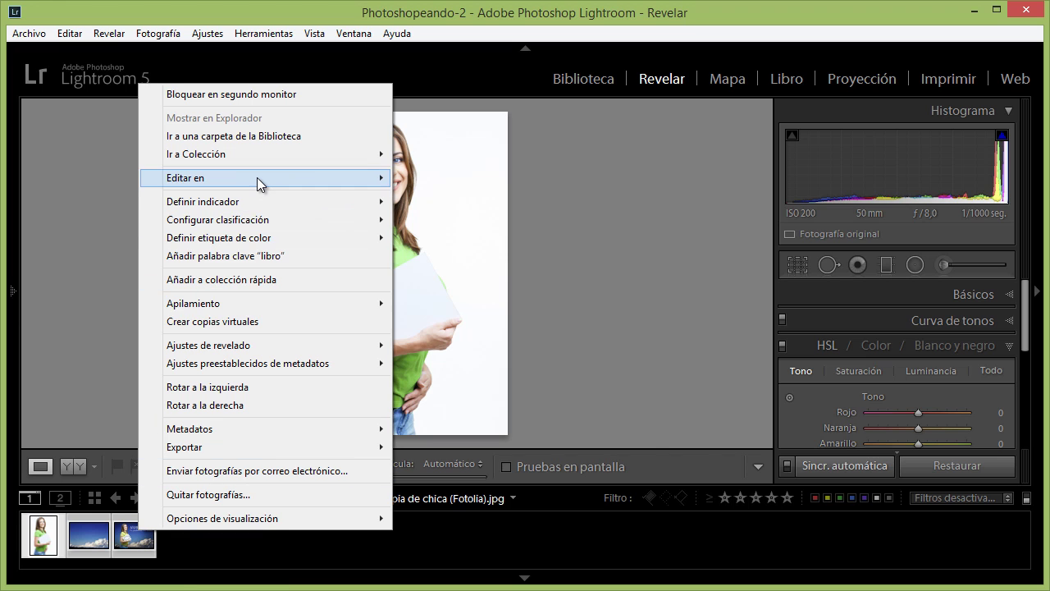
pyautogui.moveTo(256, 178)
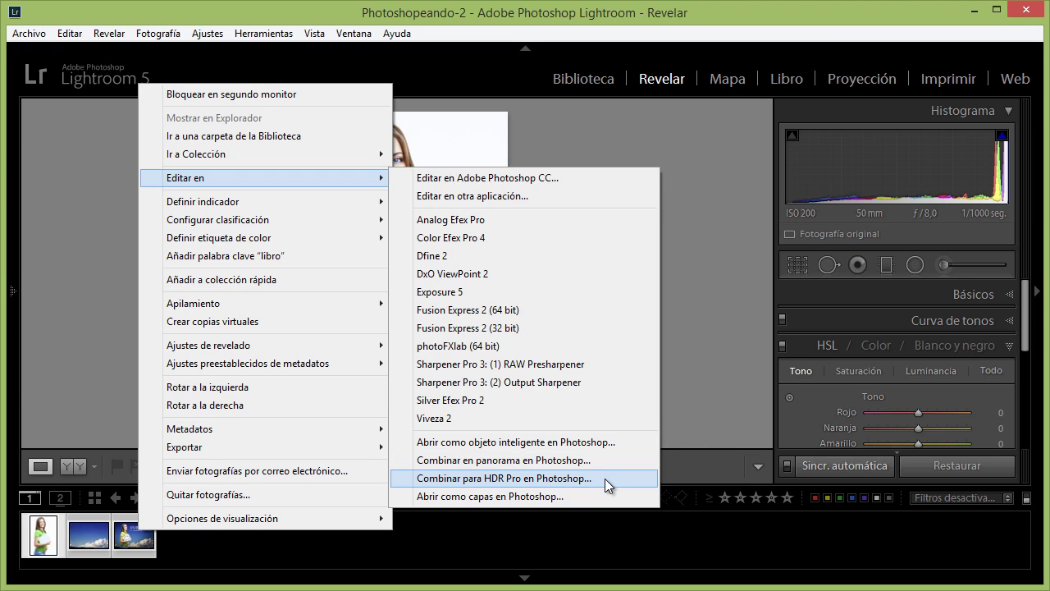
pyautogui.press('Escape')
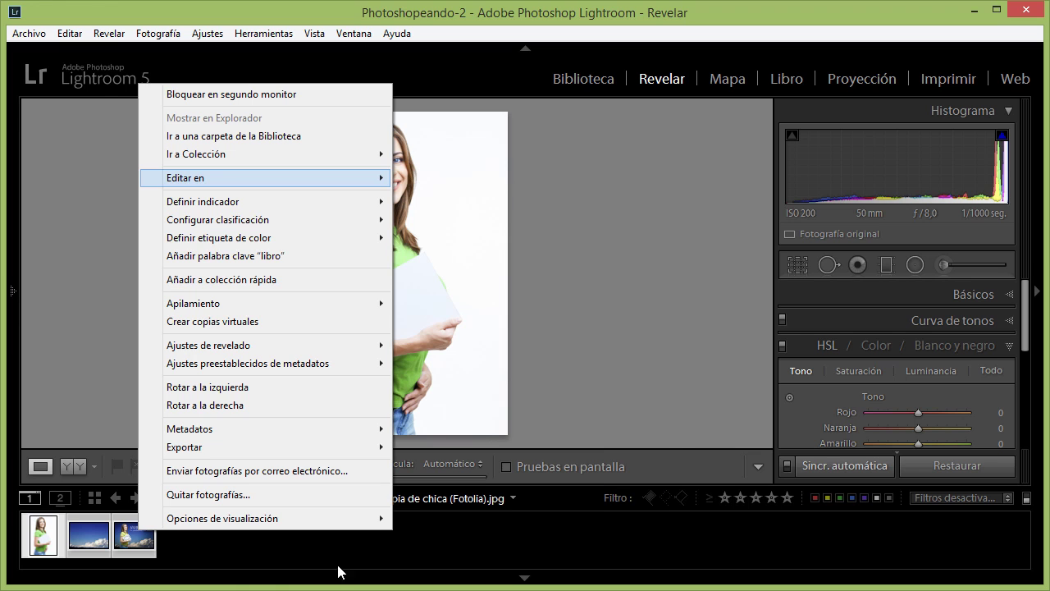
pyautogui.press('Escape')
pyautogui.click(140, 549)
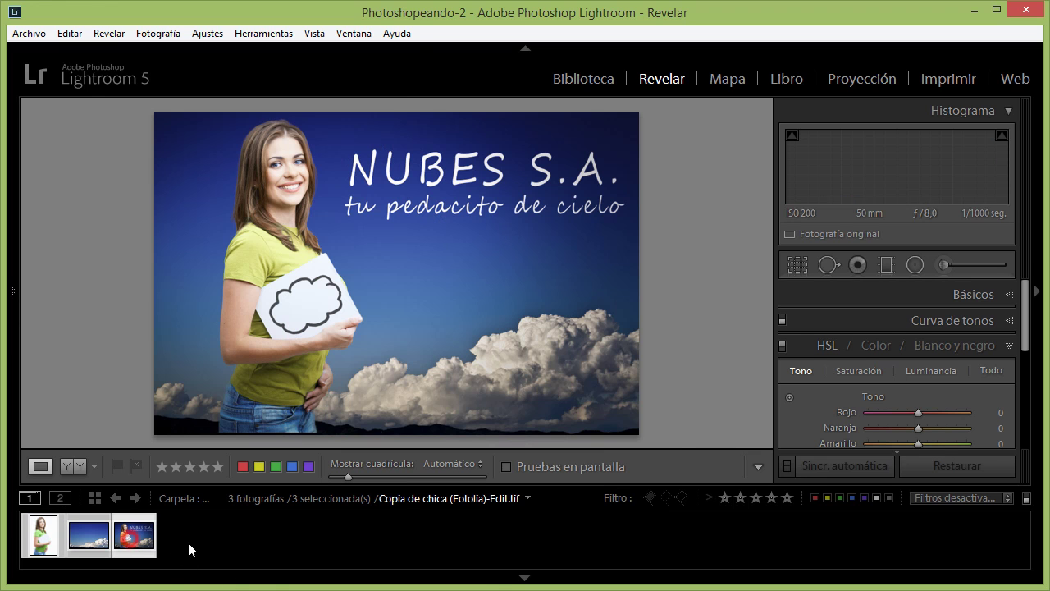
pyautogui.click(498, 574)
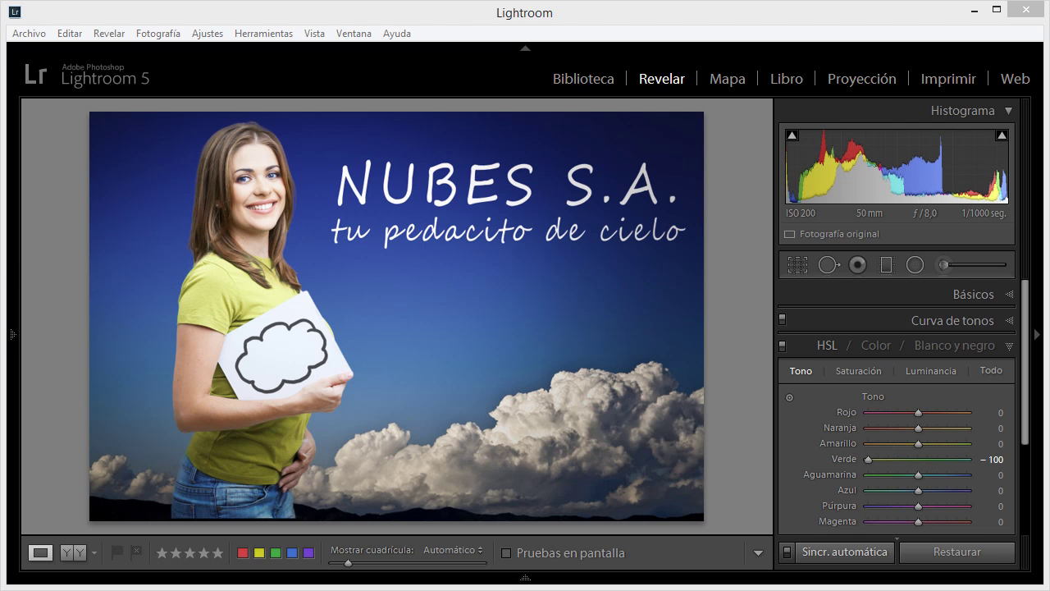
# Step: Review the edited photos in the Library folders Conecta Tutoriales and Conecta Tutoriales - 2 fotos
pyautogui.click(571, 85)
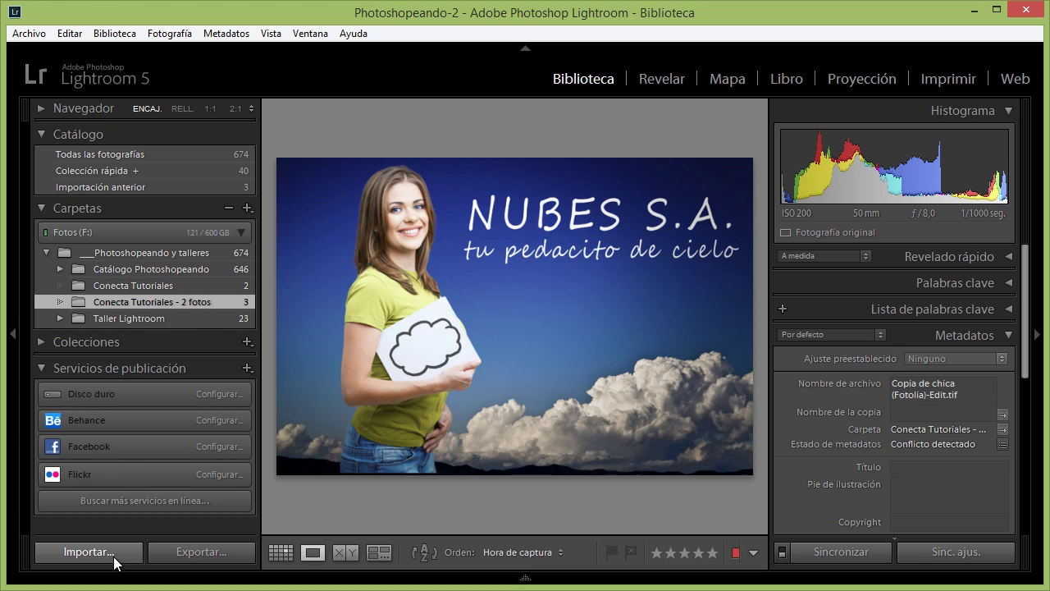
pyautogui.click(135, 289)
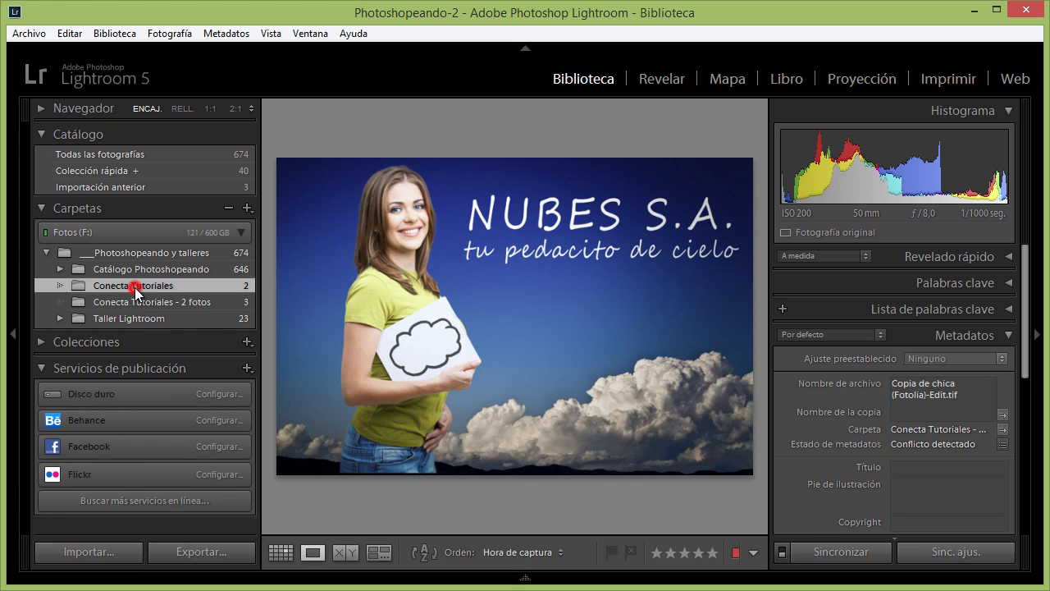
pyautogui.click(525, 579)
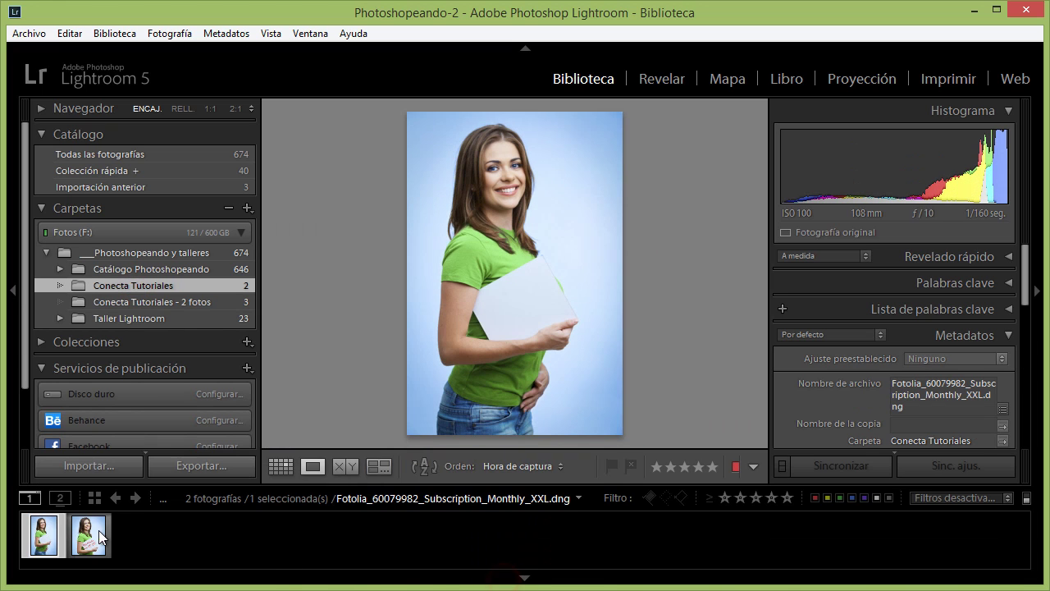
pyautogui.click(99, 537)
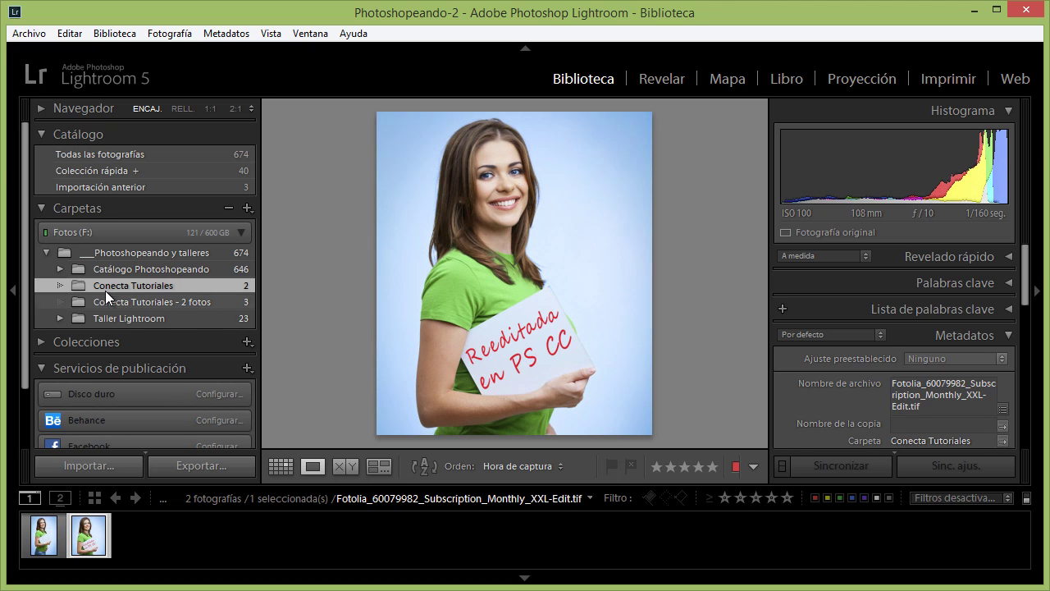
pyautogui.click(160, 301)
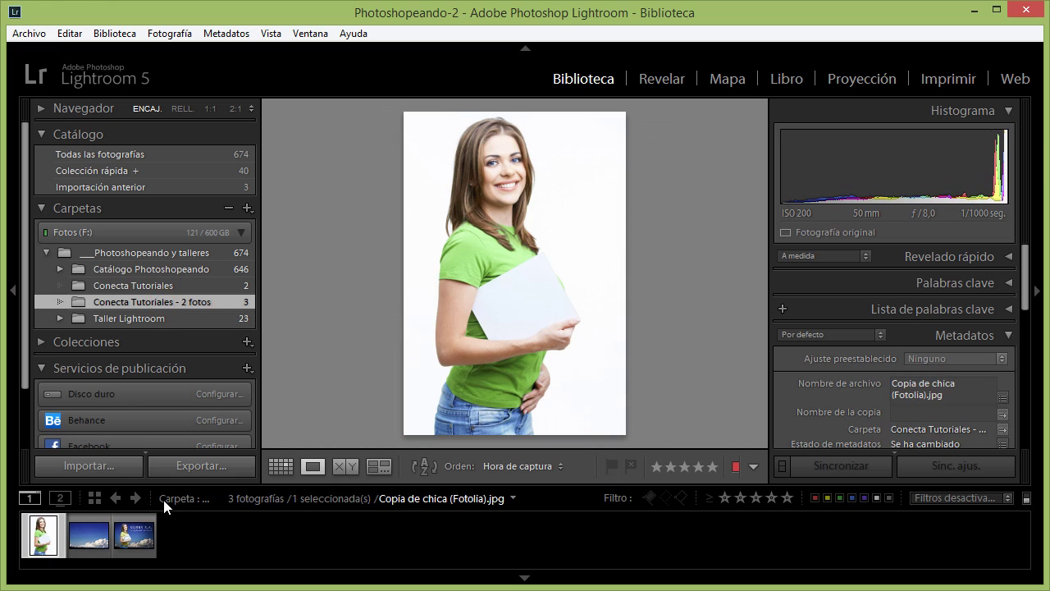
# Step: Display the composite TIFF and examine its export options for location, file naming, format and image size, leaving without exporting
pyautogui.click(135, 535)
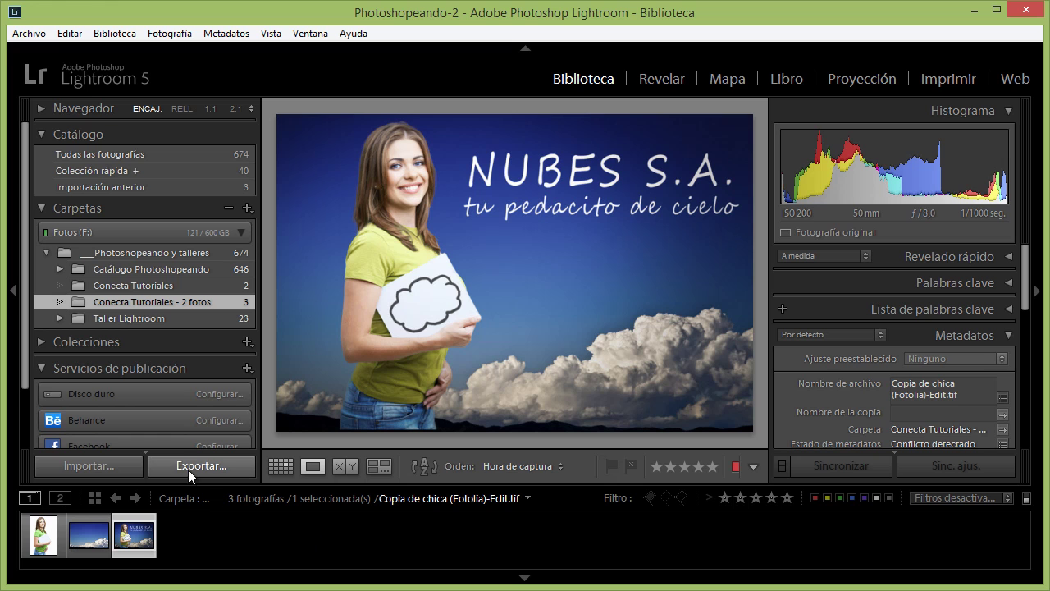
pyautogui.click(217, 467)
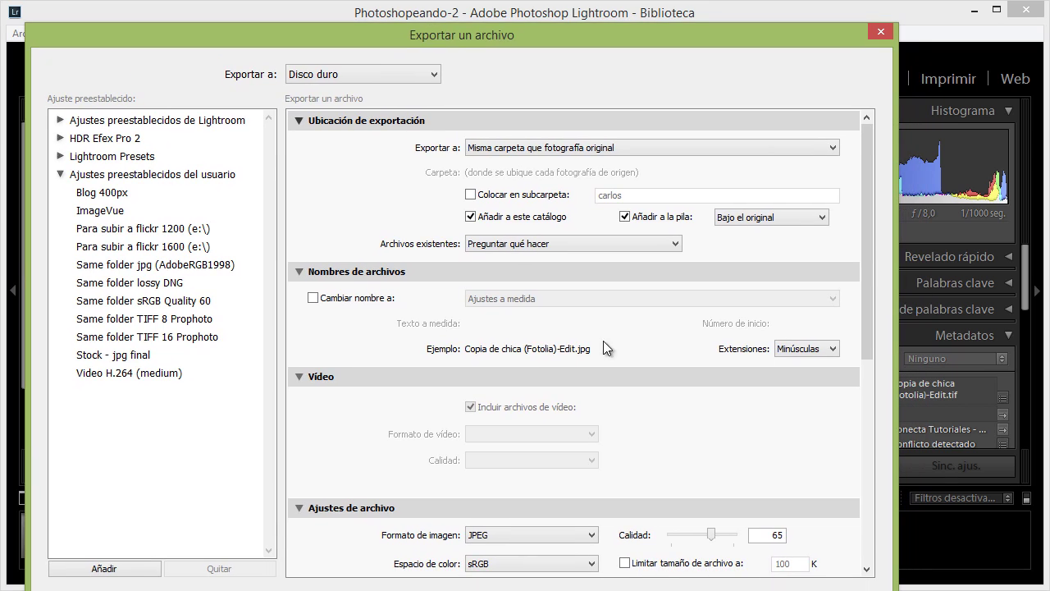
pyautogui.moveTo(865, 225); pyautogui.dragTo(883, 326)
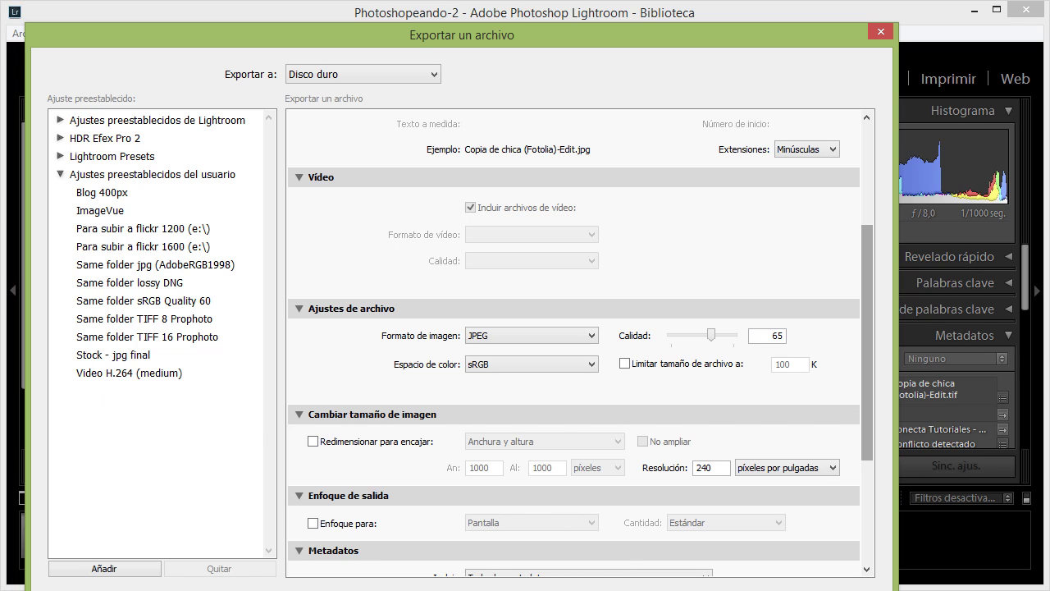
pyautogui.click(837, 590)
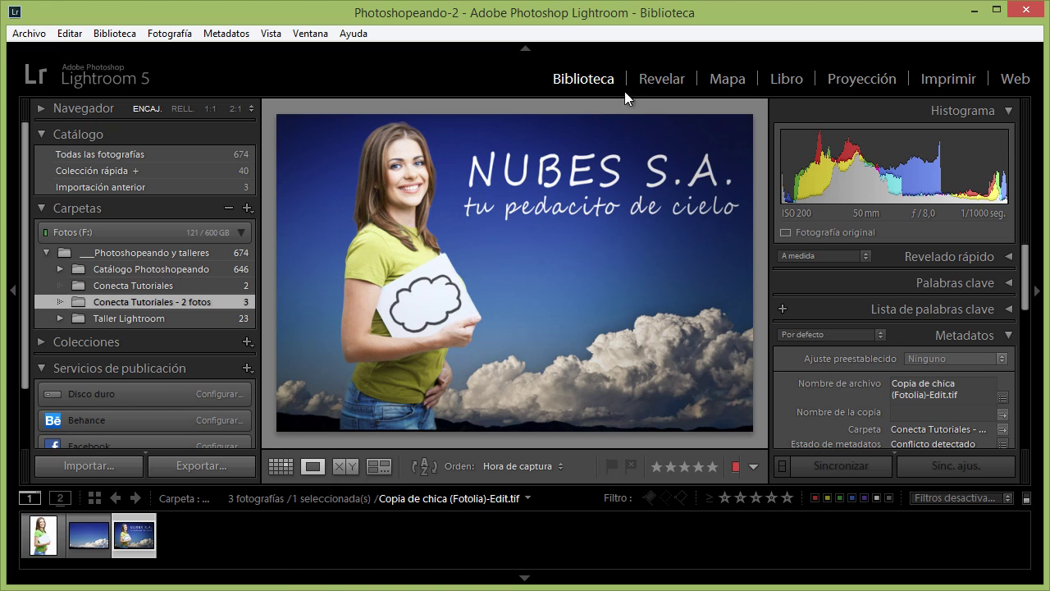
# Step: Open the composite in Revelar, review earlier exposure and radial filter states in its edit history, and return to Alteración de tono verde
pyautogui.click(656, 78)
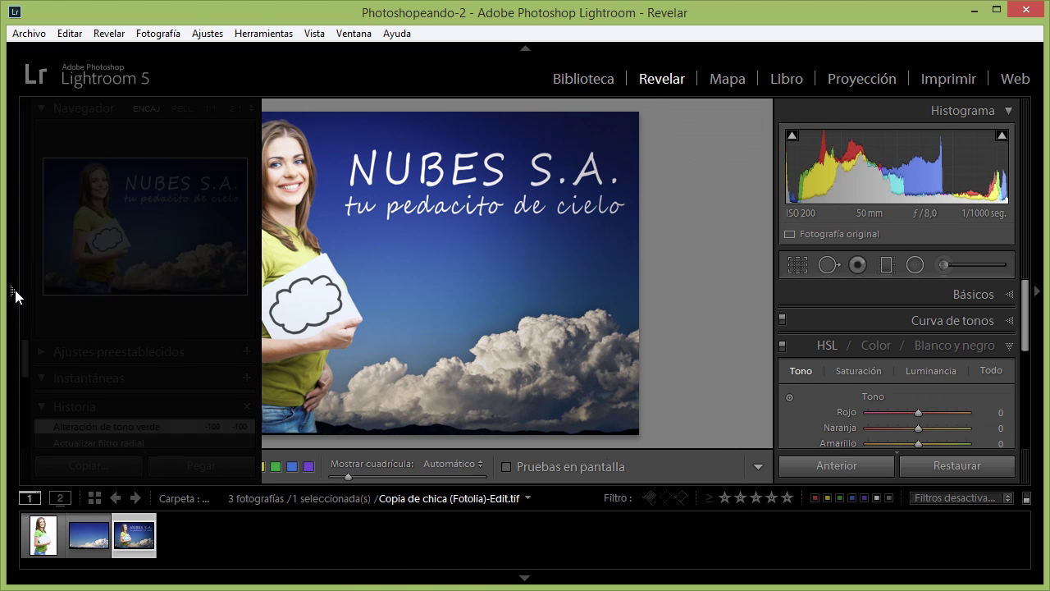
pyautogui.click(12, 291)
pyautogui.scroll(-1, 93, 416)
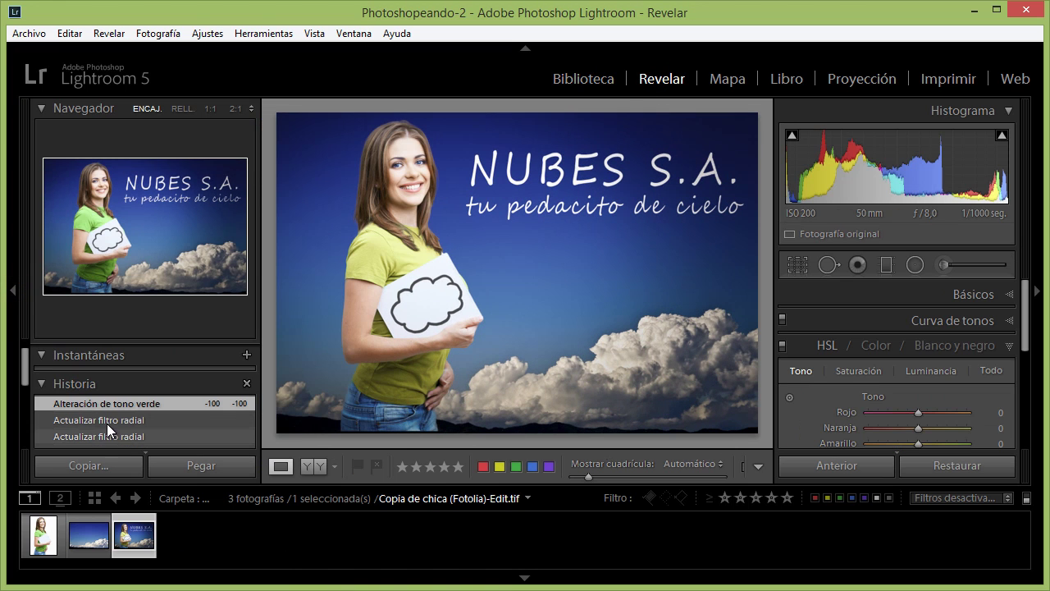
pyautogui.click(45, 106)
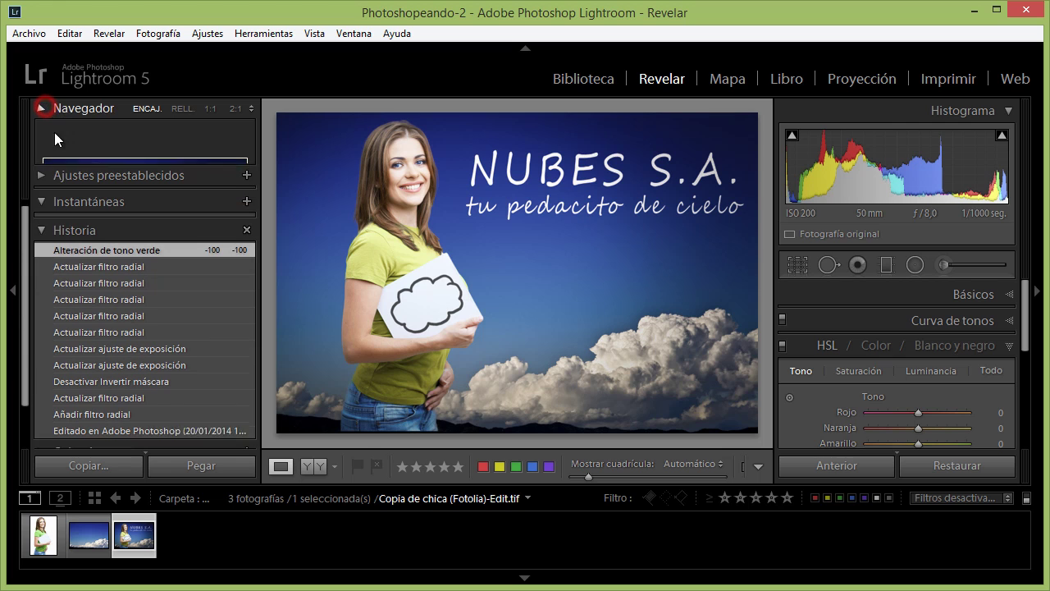
pyautogui.click(105, 225)
pyautogui.click(132, 308)
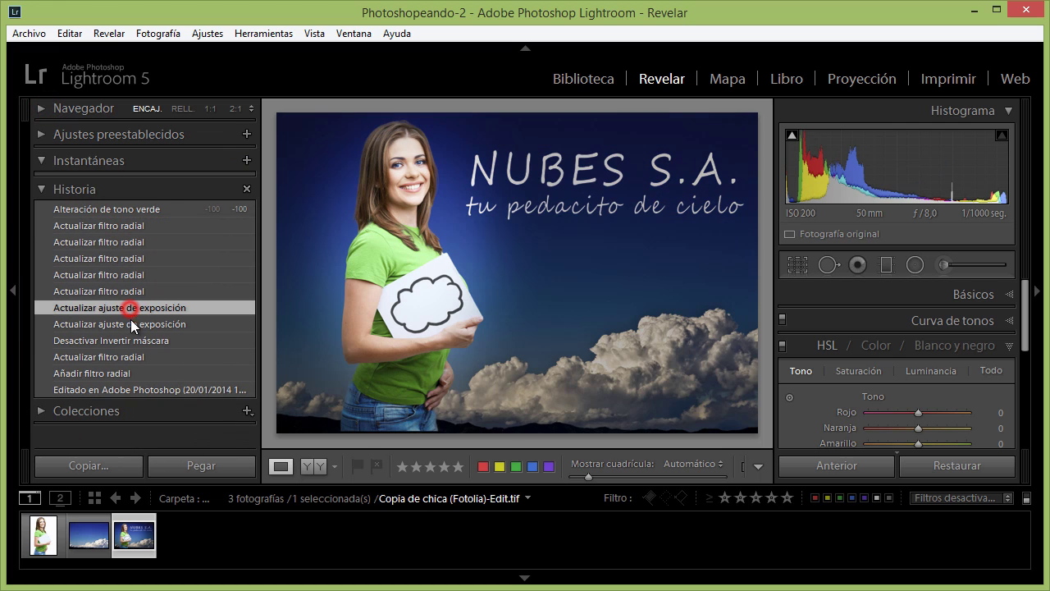
pyautogui.click(134, 358)
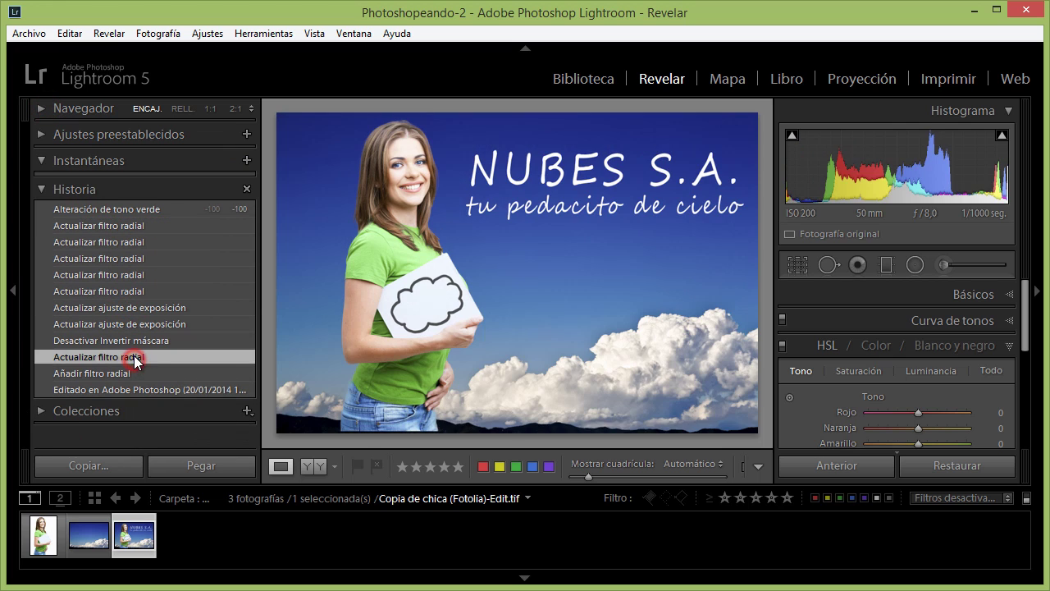
pyautogui.click(131, 210)
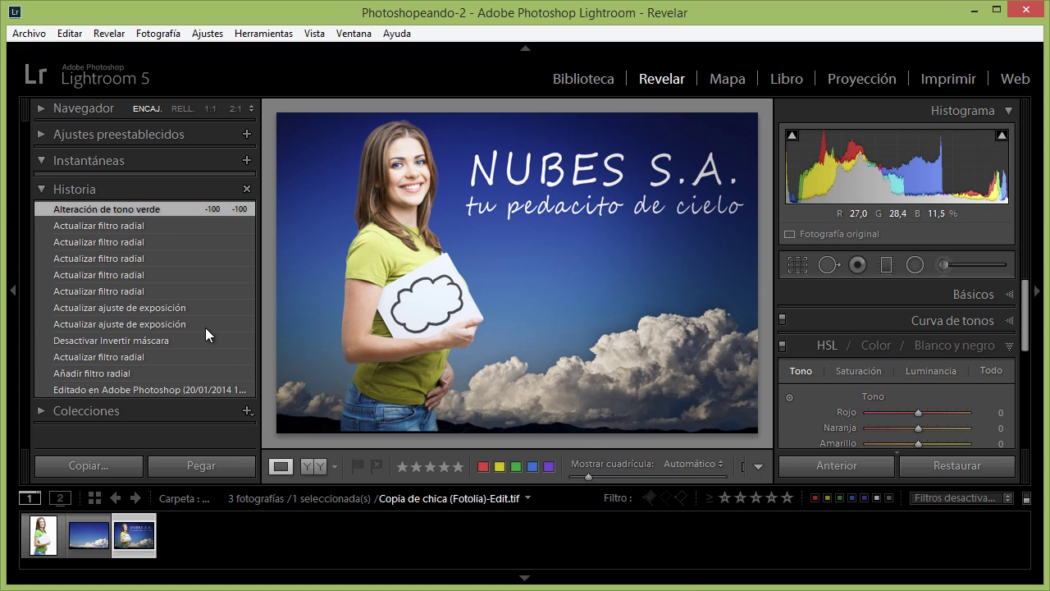
# Step: Enlarge the composite's view in Revelar by hiding the edit history area and the filmstrip
pyautogui.click(11, 287)
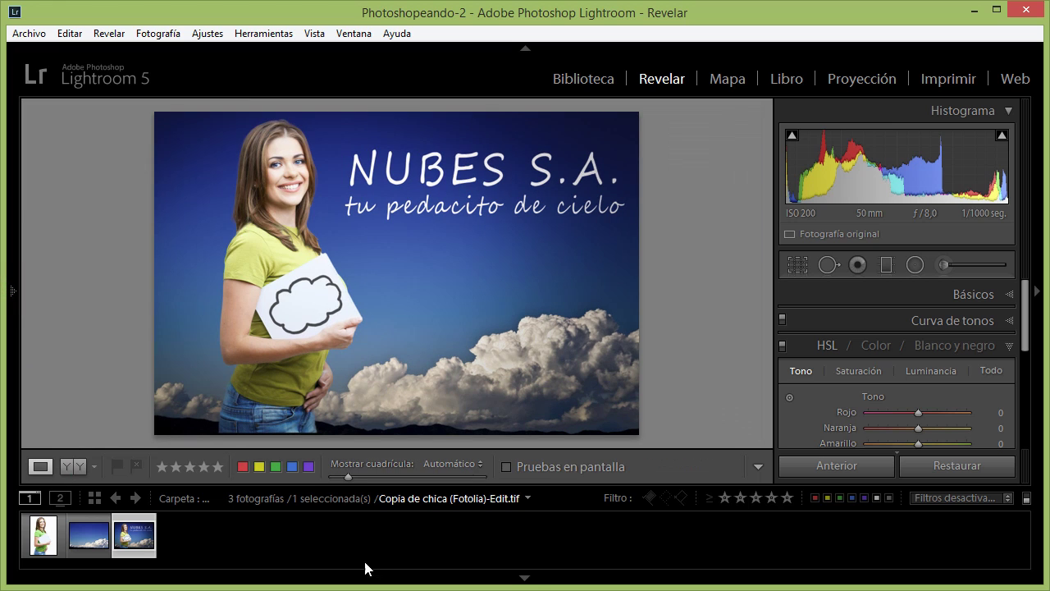
pyautogui.click(527, 579)
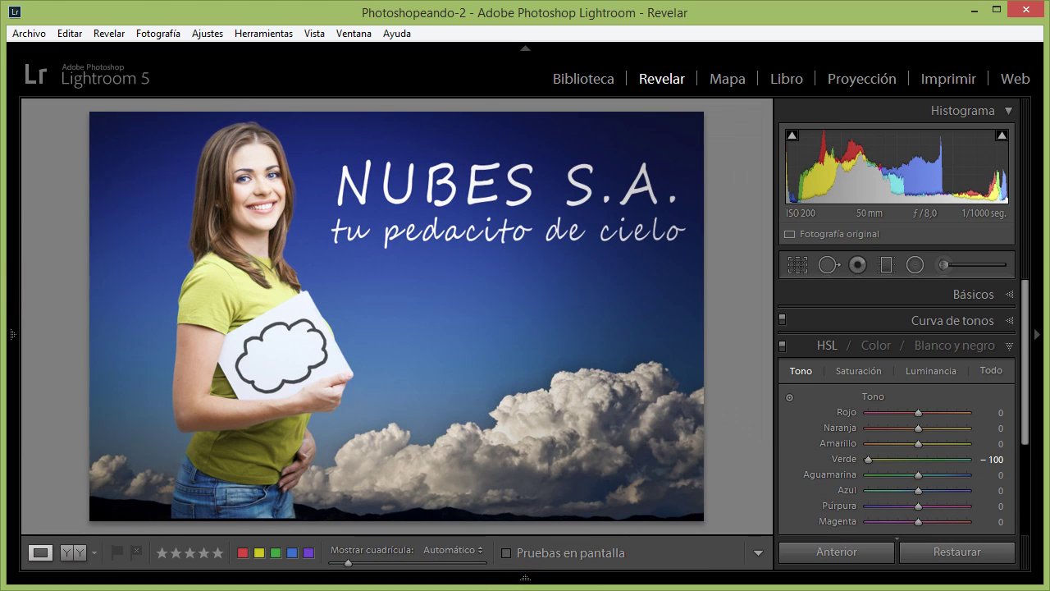